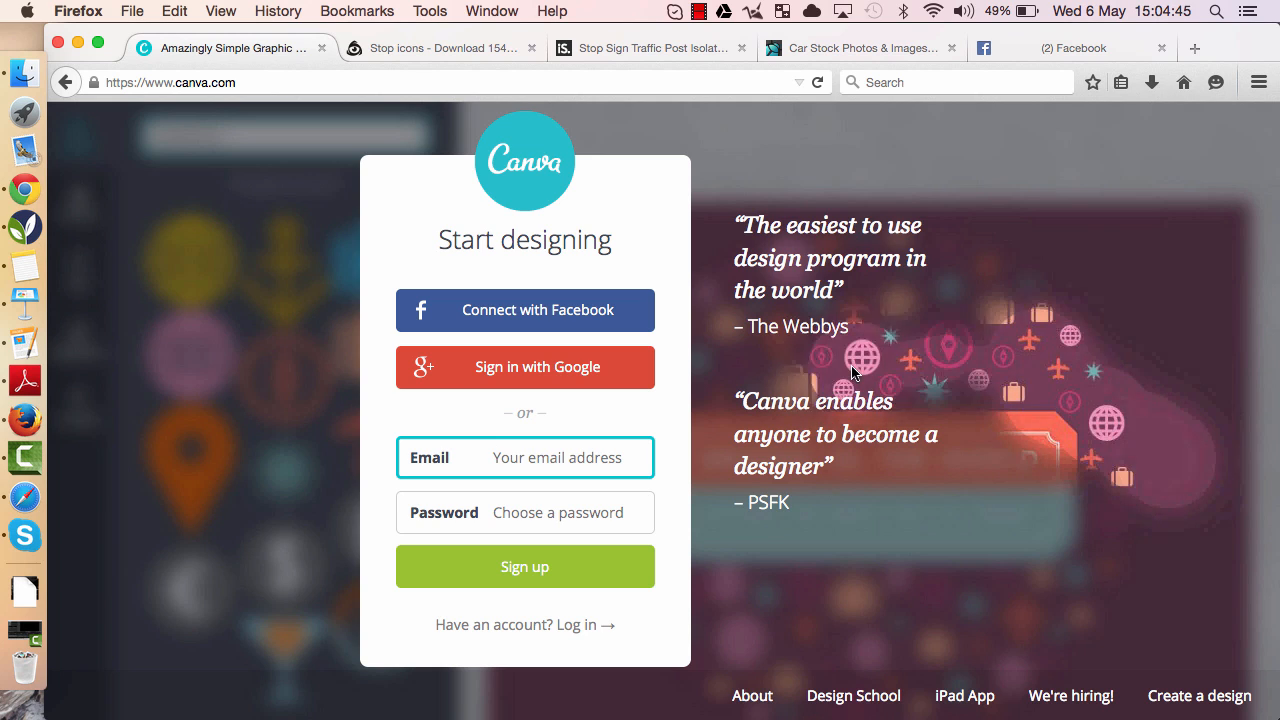
- Log in with Facebook and scroll through the saved designs on the dashboard
left_click(515, 313)
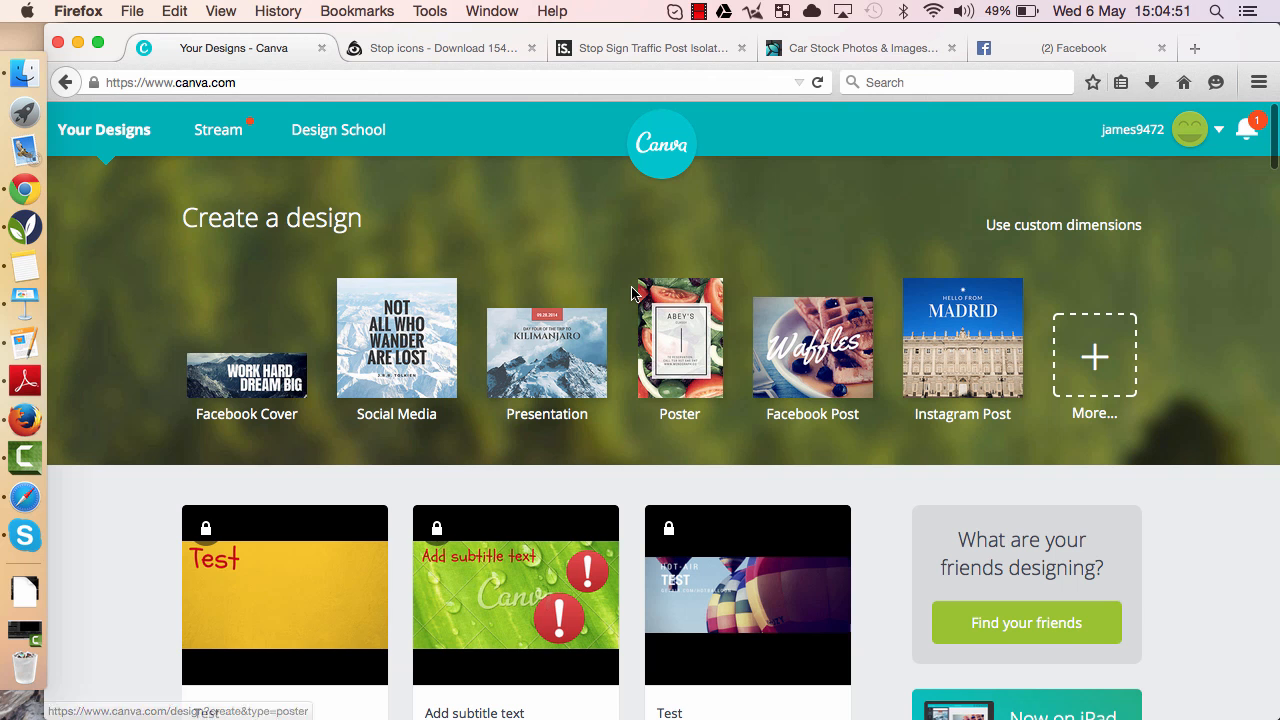
scroll(631, 293, "down", 3)
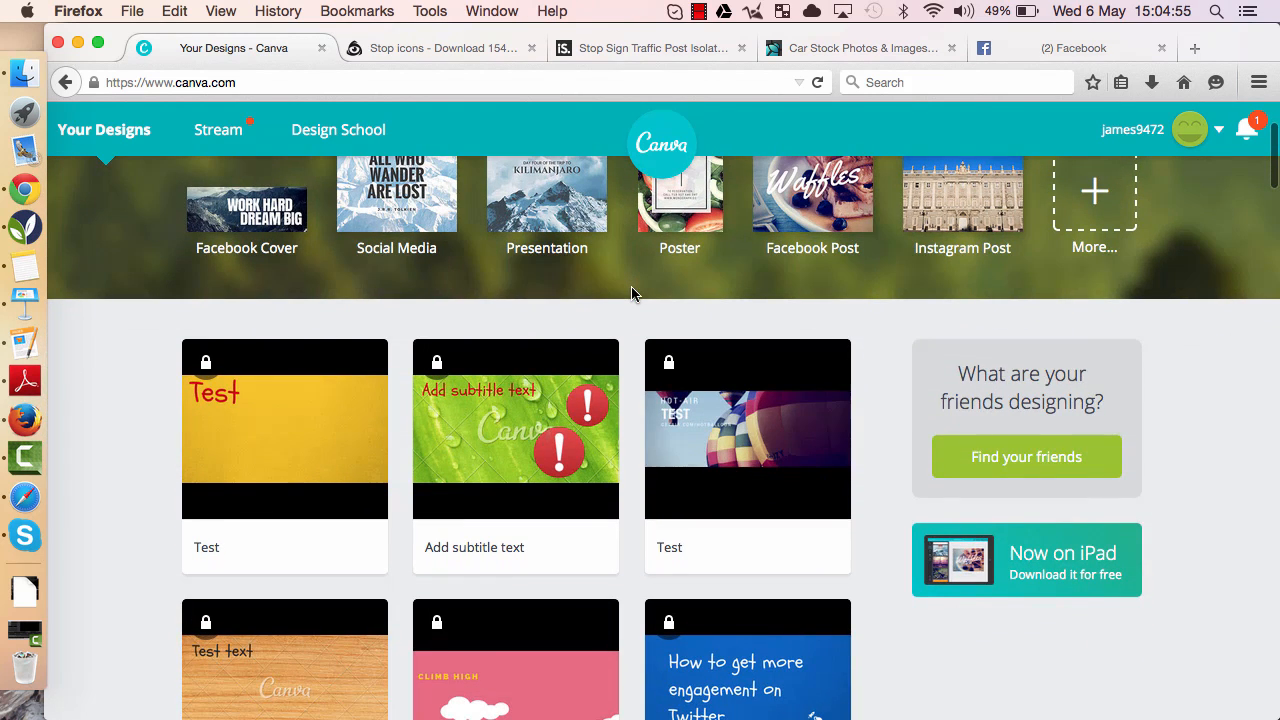
scroll(631, 293, "up", 3)
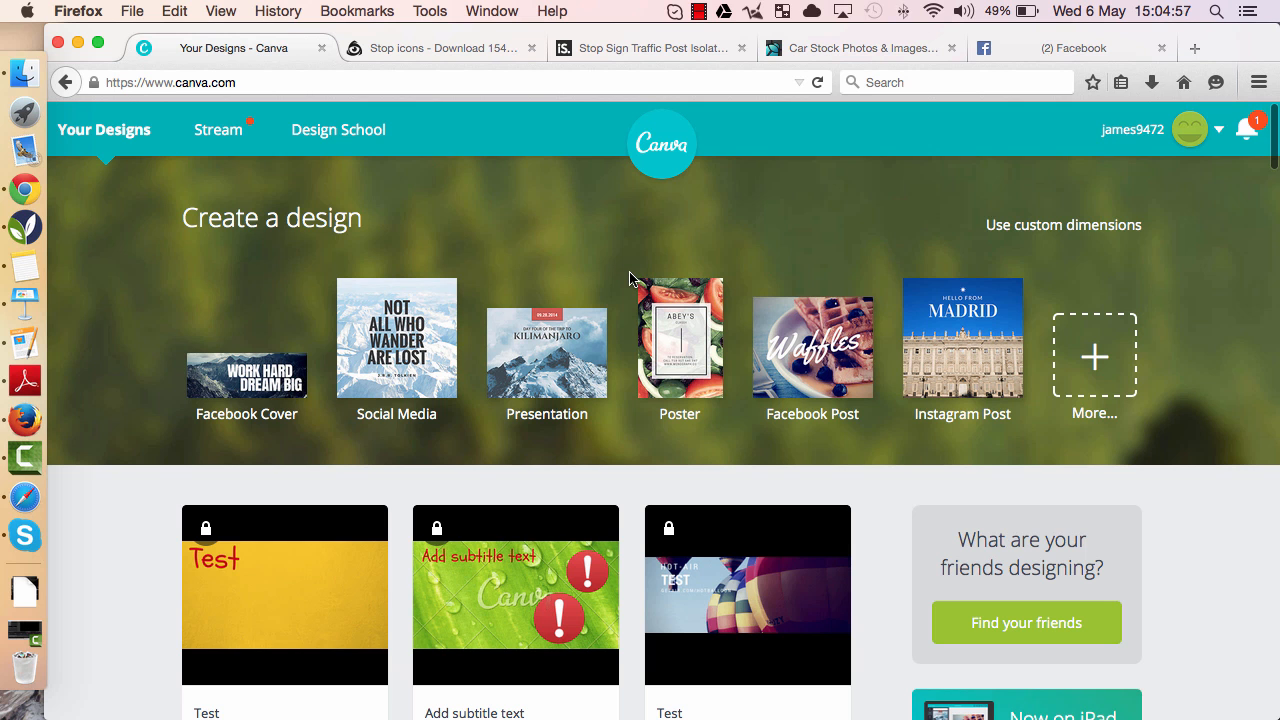
scroll(629, 271, "down", 6)
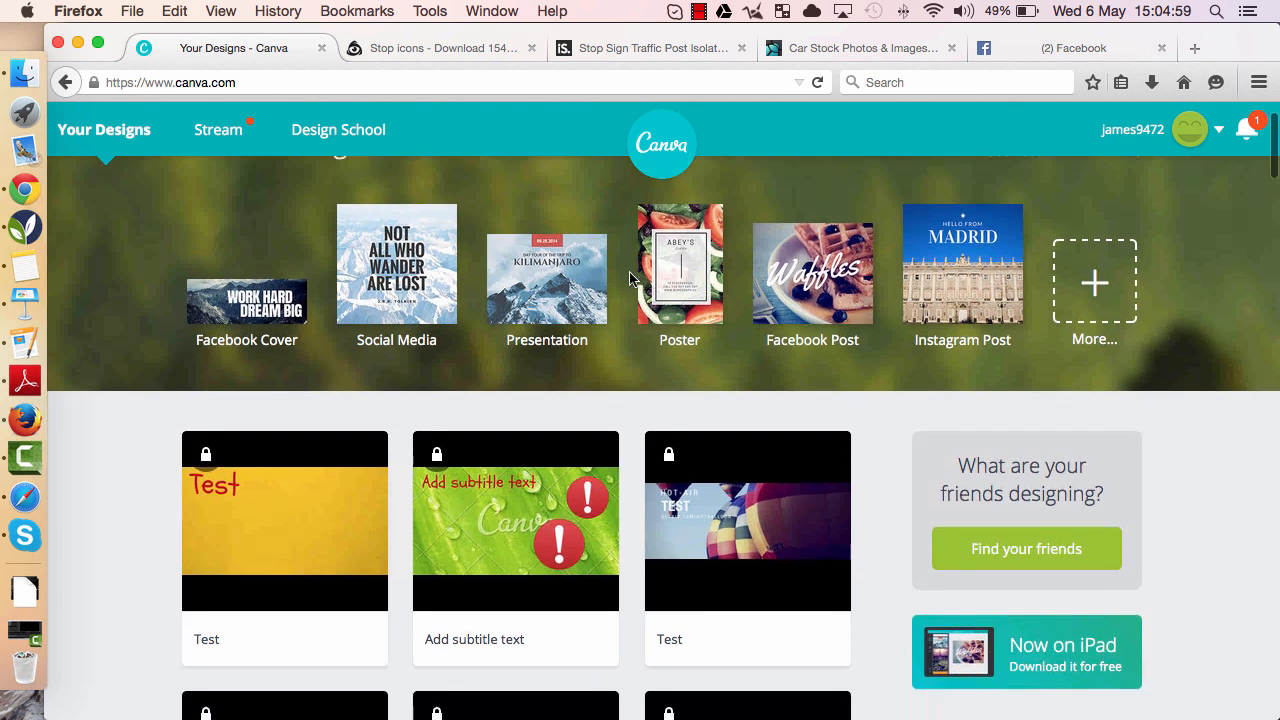
scroll(629, 271, "down", 8)
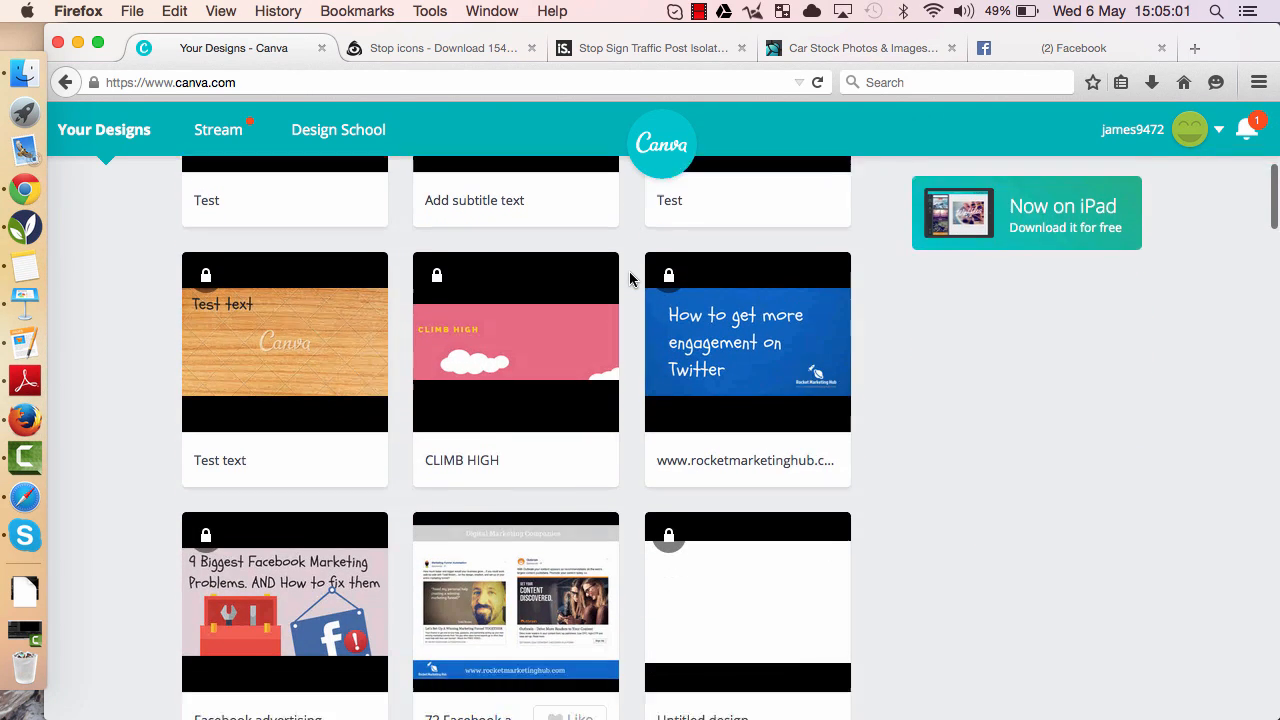
scroll(629, 271, "down", 20)
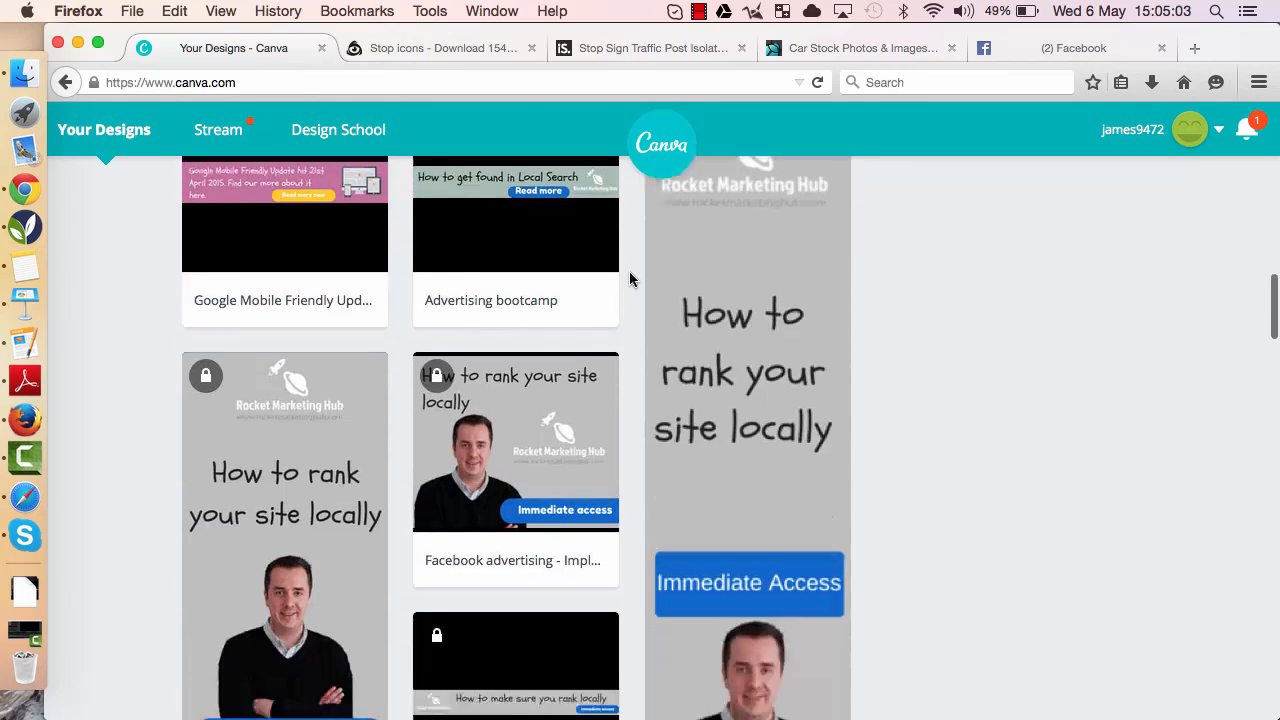
scroll(629, 271, "down", 8)
scroll(629, 271, "up", 12)
scroll(629, 271, "up", 20)
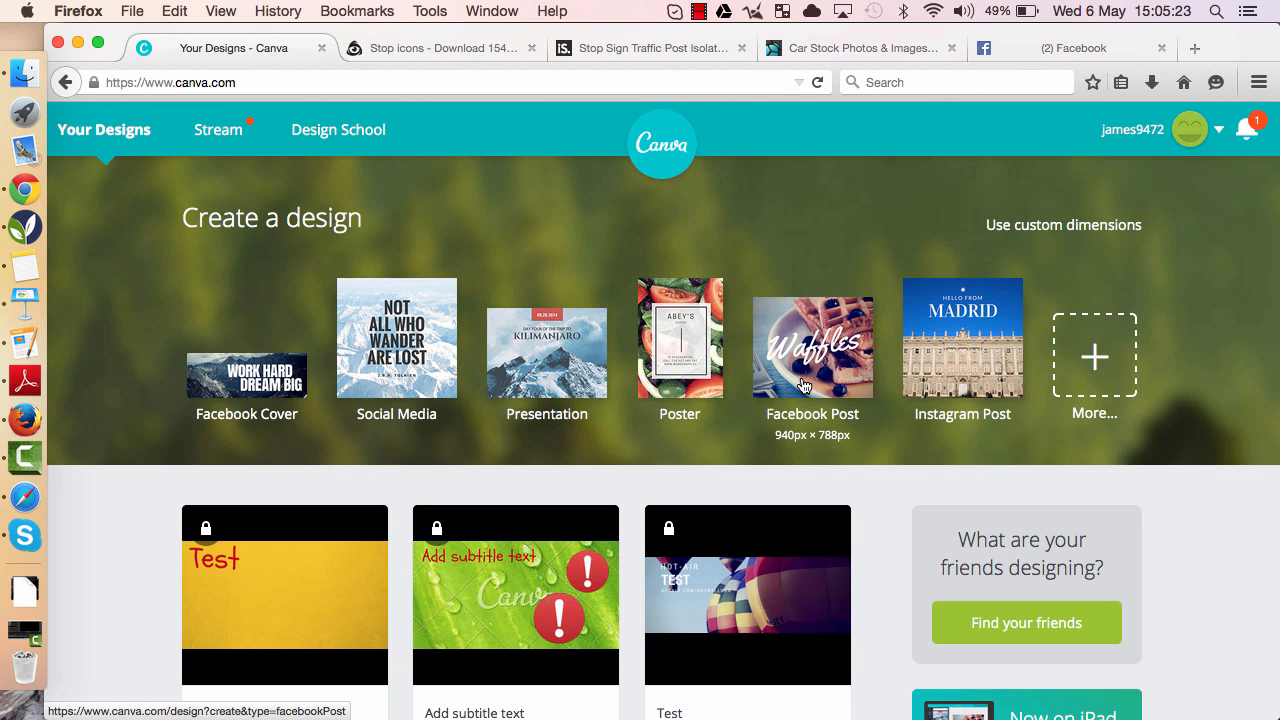
- Open all design types and start a new Food & Drink Menu design
left_click(1097, 362)
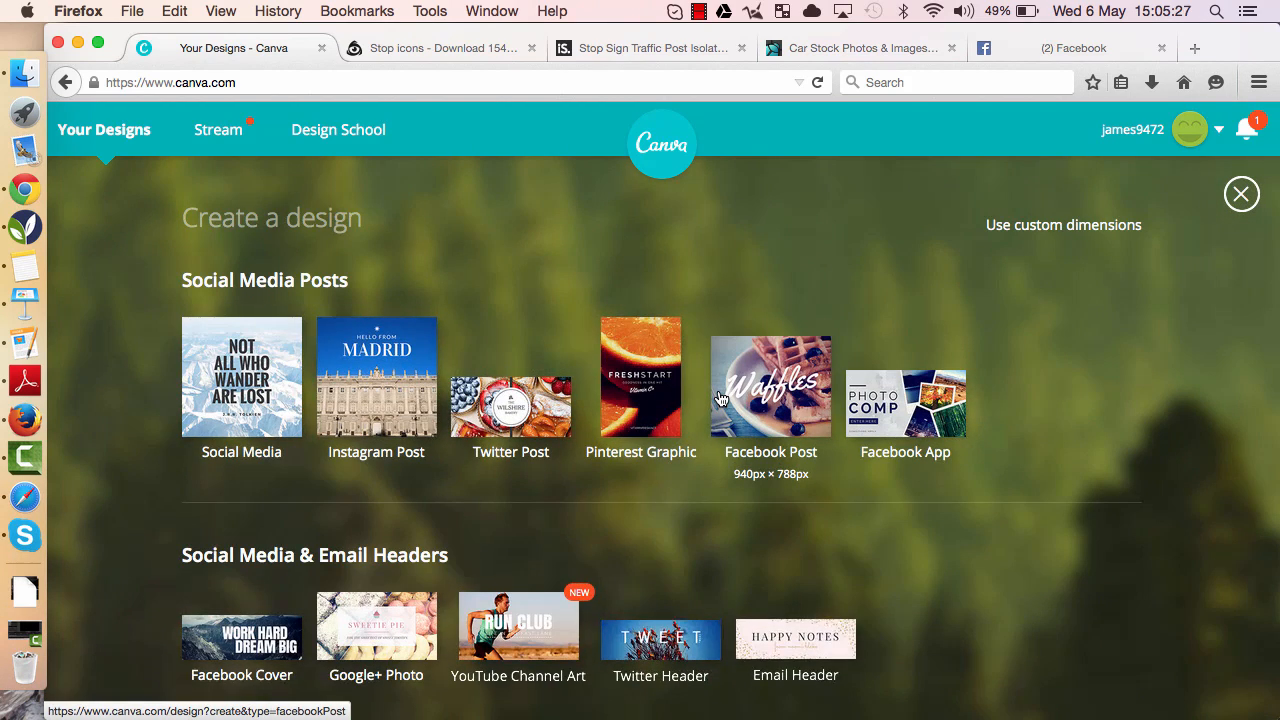
scroll(718, 397, "down", 2)
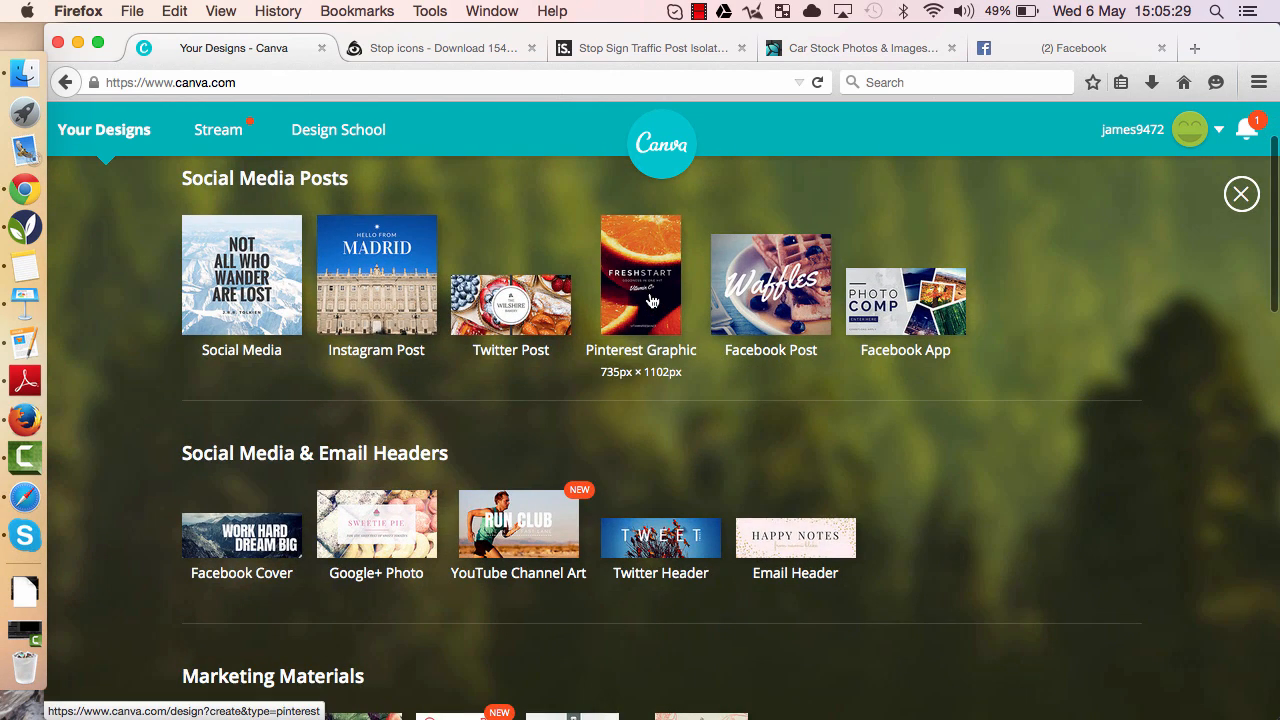
scroll(609, 408, "down", 5)
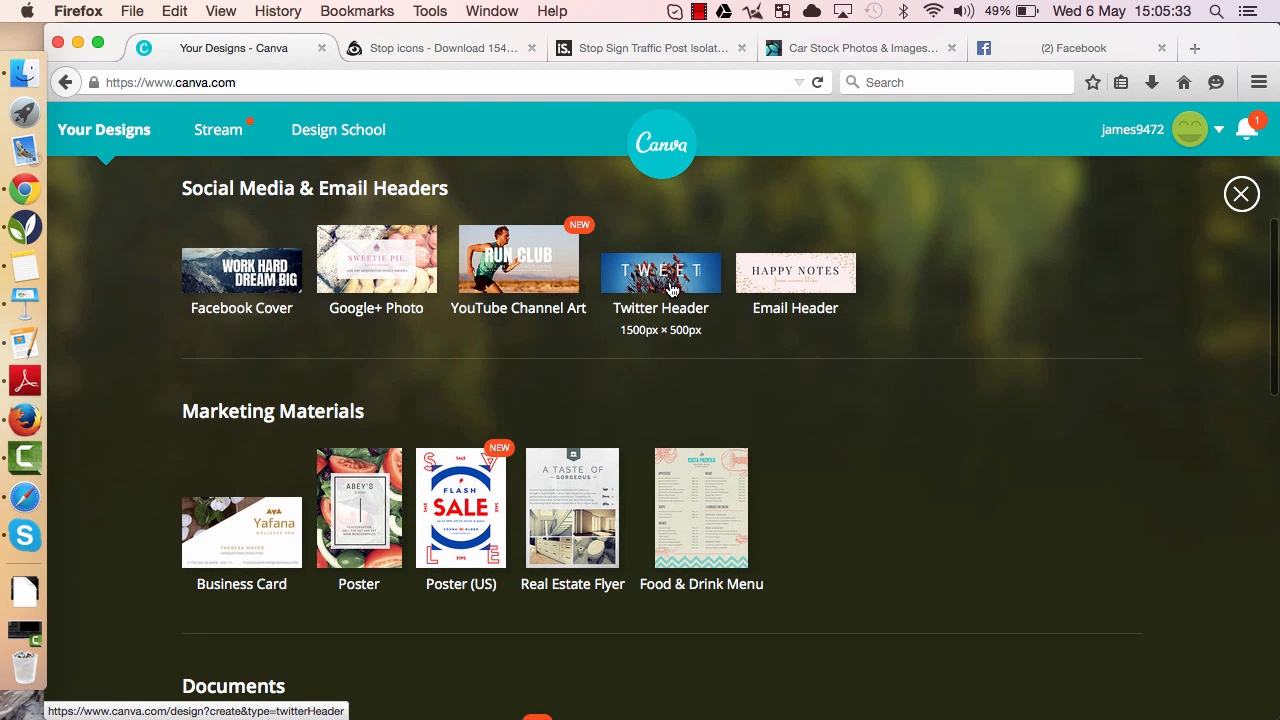
scroll(670, 289, "down", 5)
scroll(667, 372, "down", 3)
scroll(667, 372, "down", 5)
scroll(667, 372, "up", 10)
left_click(697, 330)
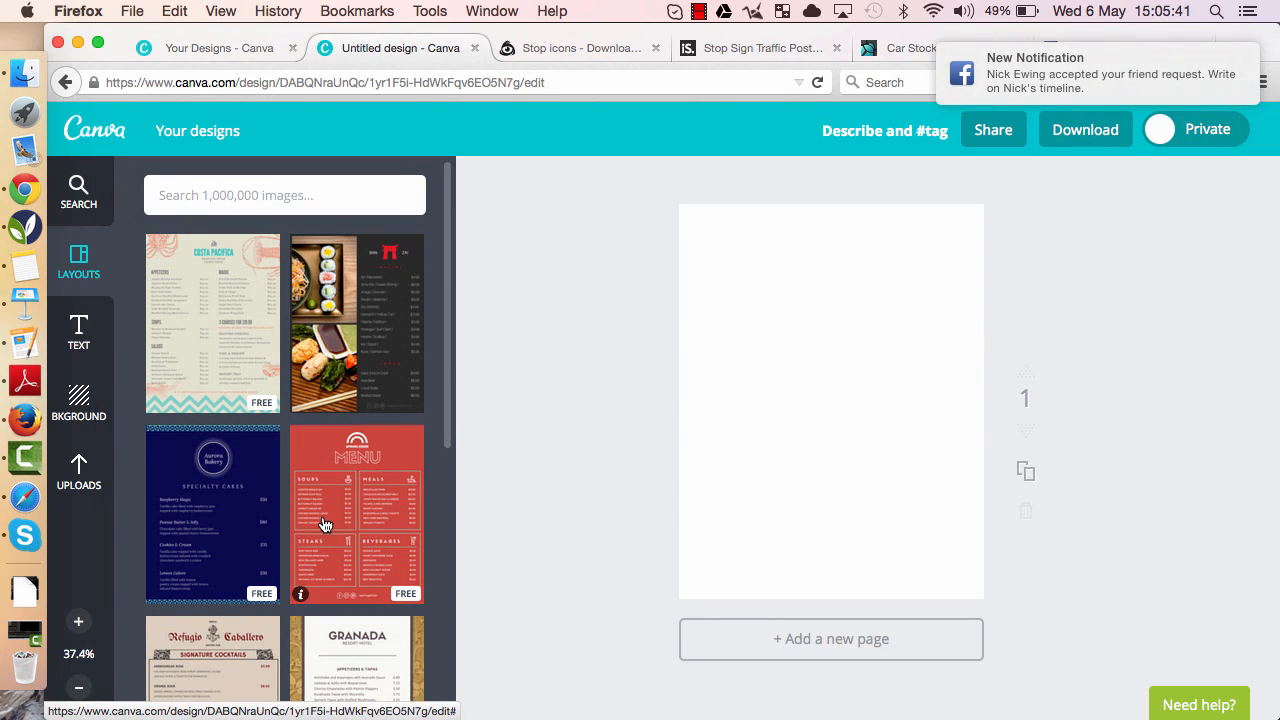
- Apply the red Spring Diner menu layout to the page
left_click(324, 525)
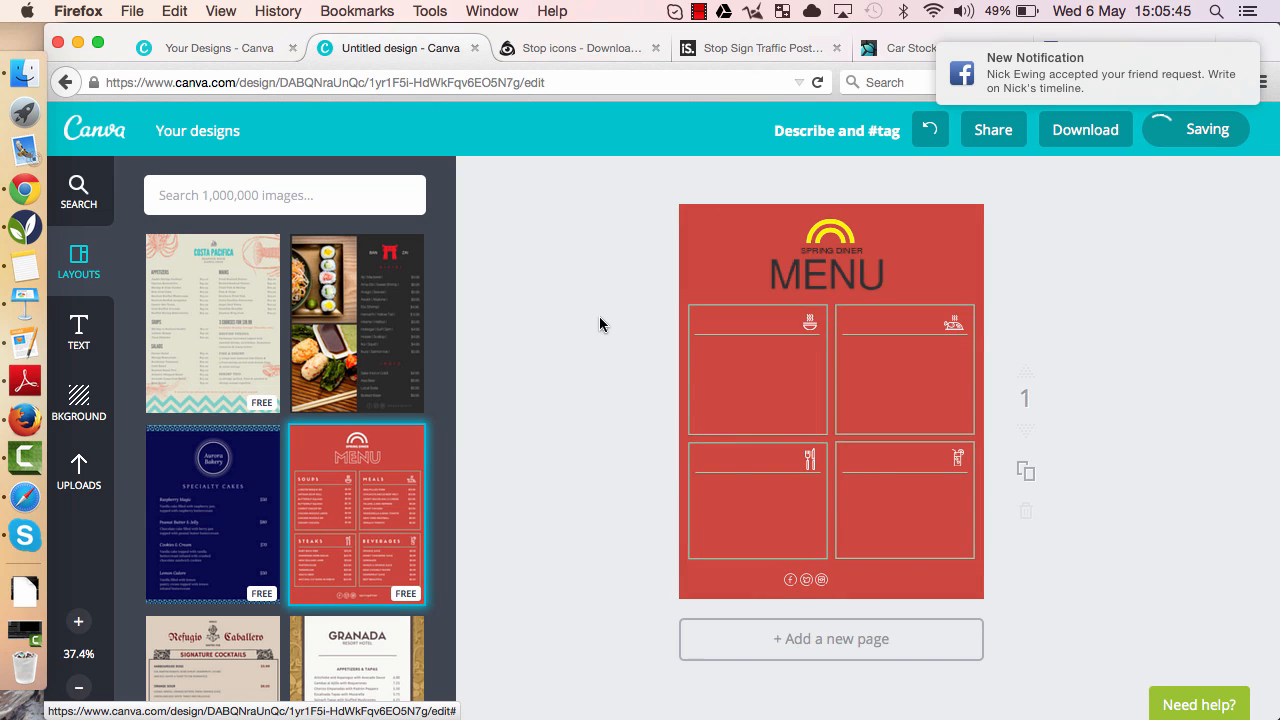
left_click(78, 621)
left_click(78, 621)
scroll(725, 346, "up", 3)
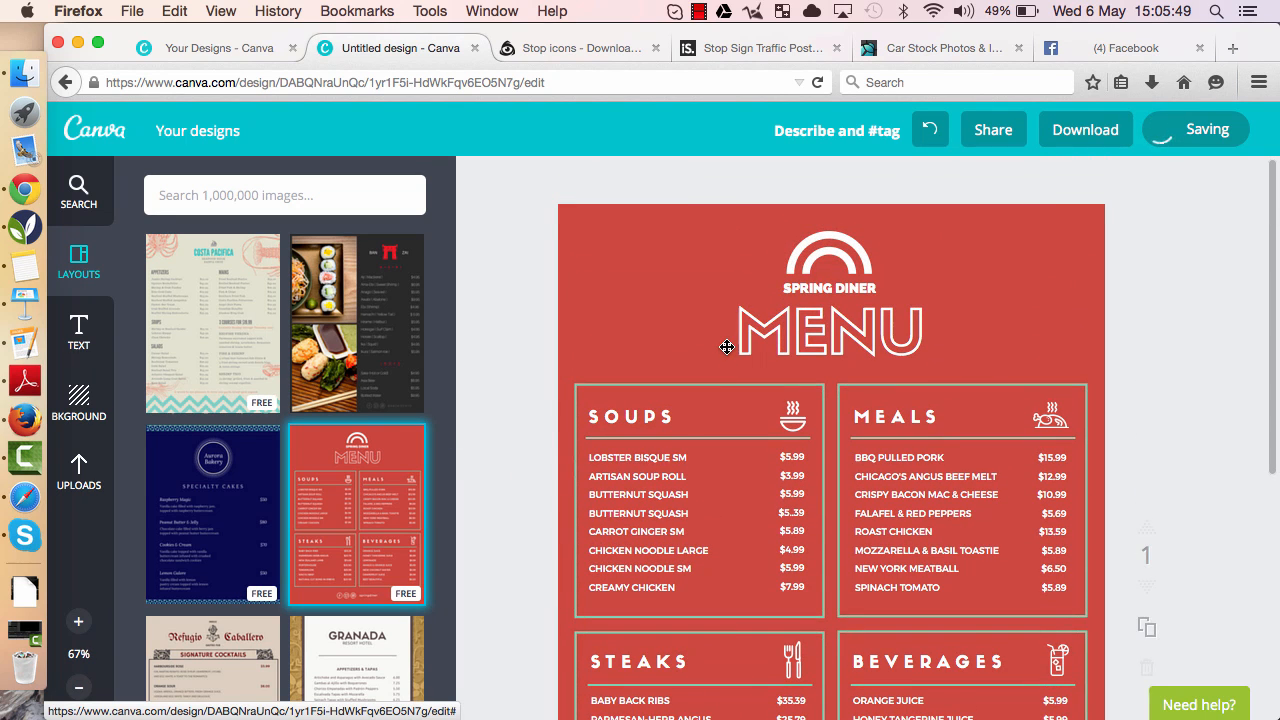
- Change the letter N in the MENU heading to J so it reads MEJU
double_click(814, 340)
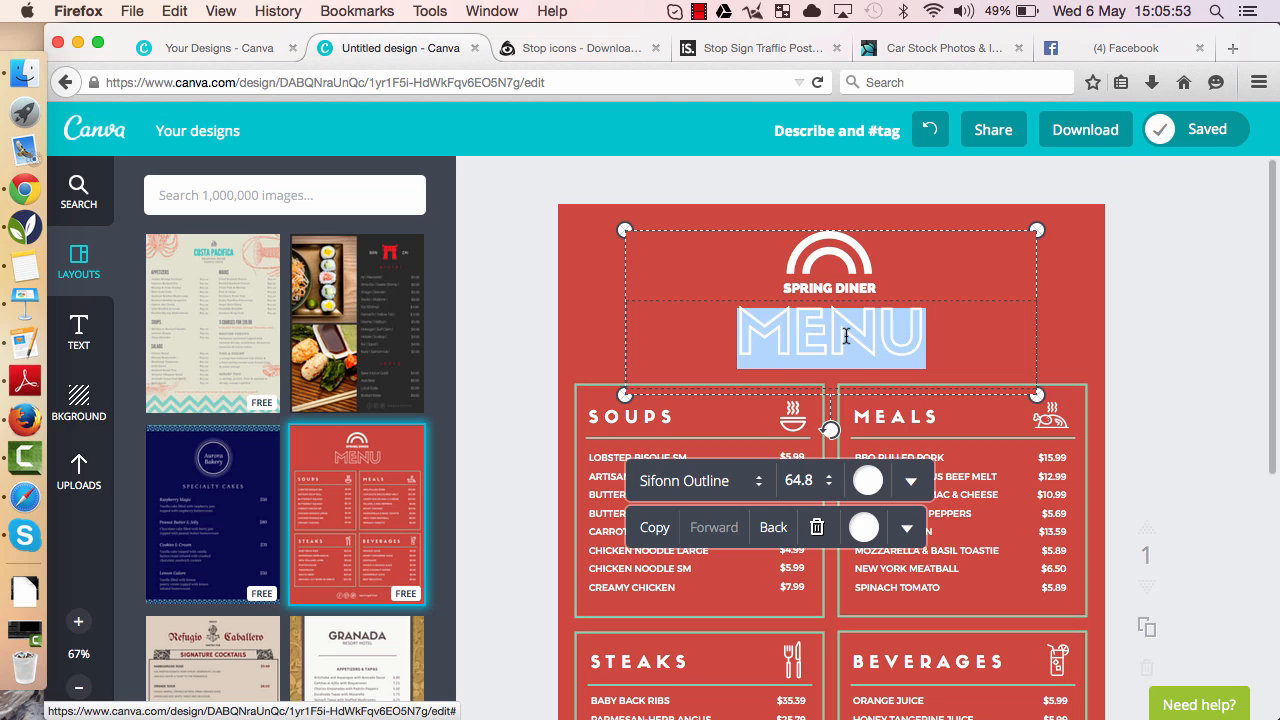
left_click(847, 336)
left_click_drag(879, 329, 831, 327)
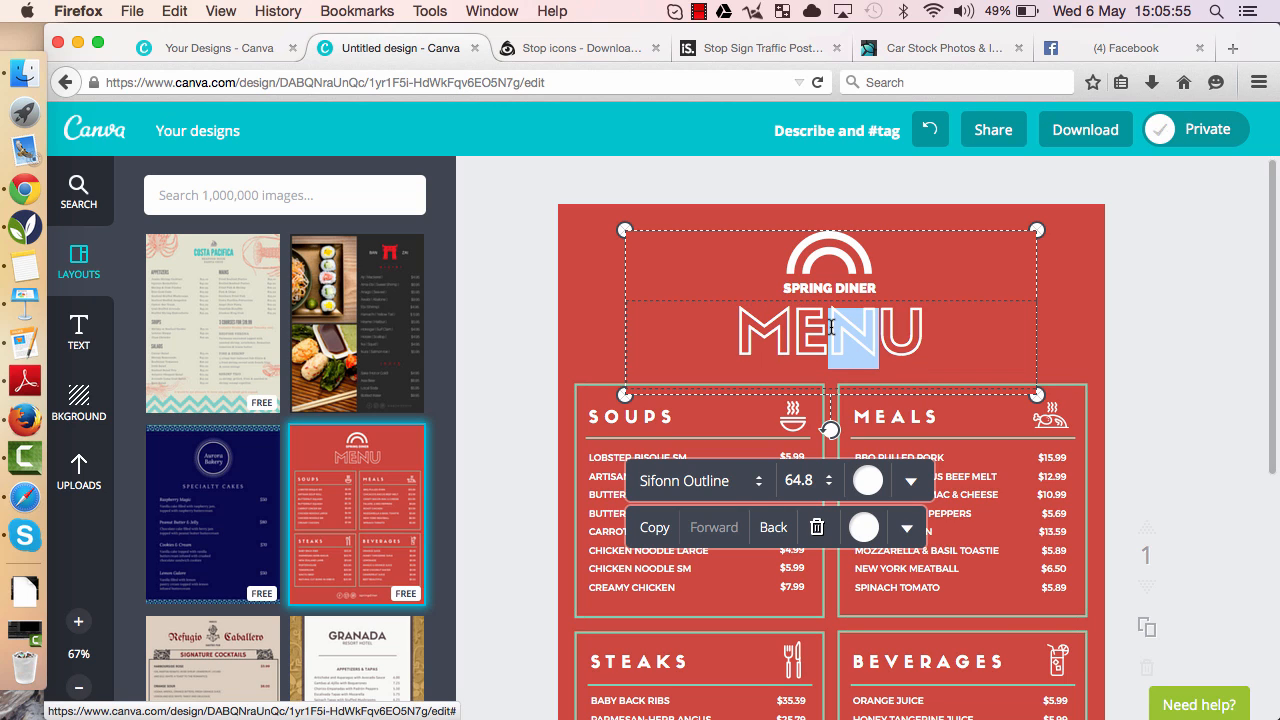
type("J")
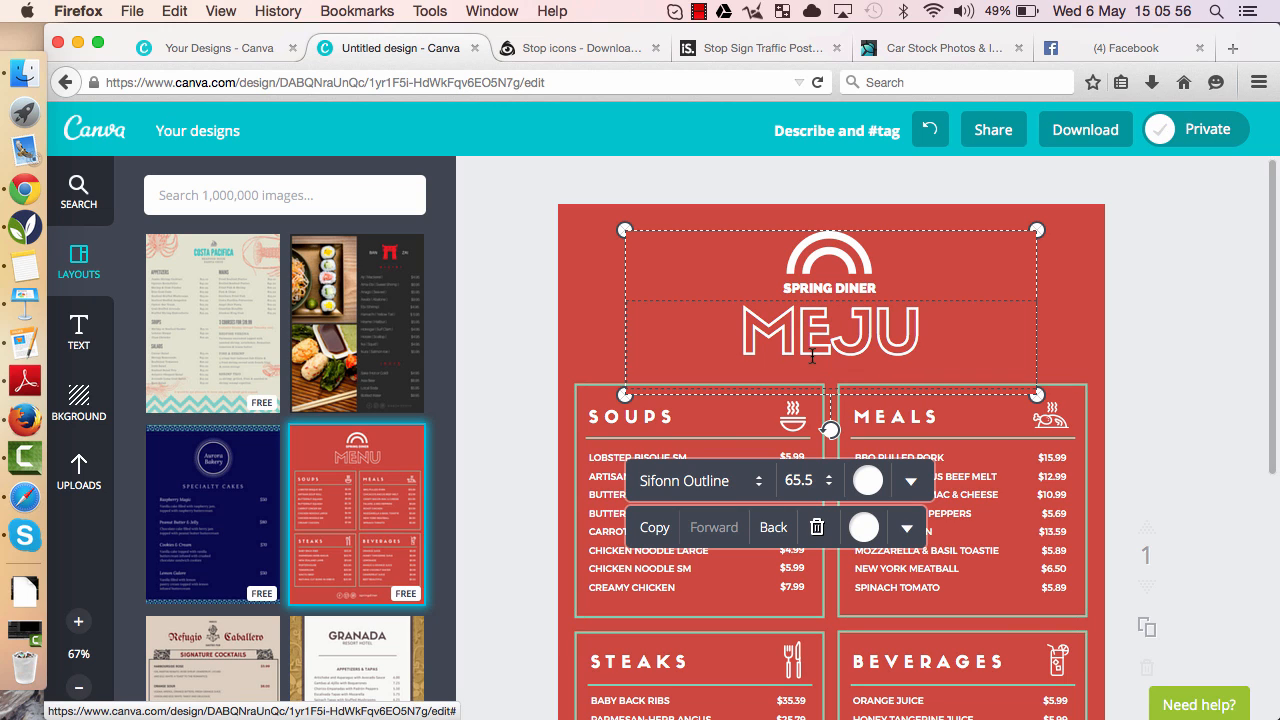
- Replace the first soup item with TEST TEST
left_click(629, 460)
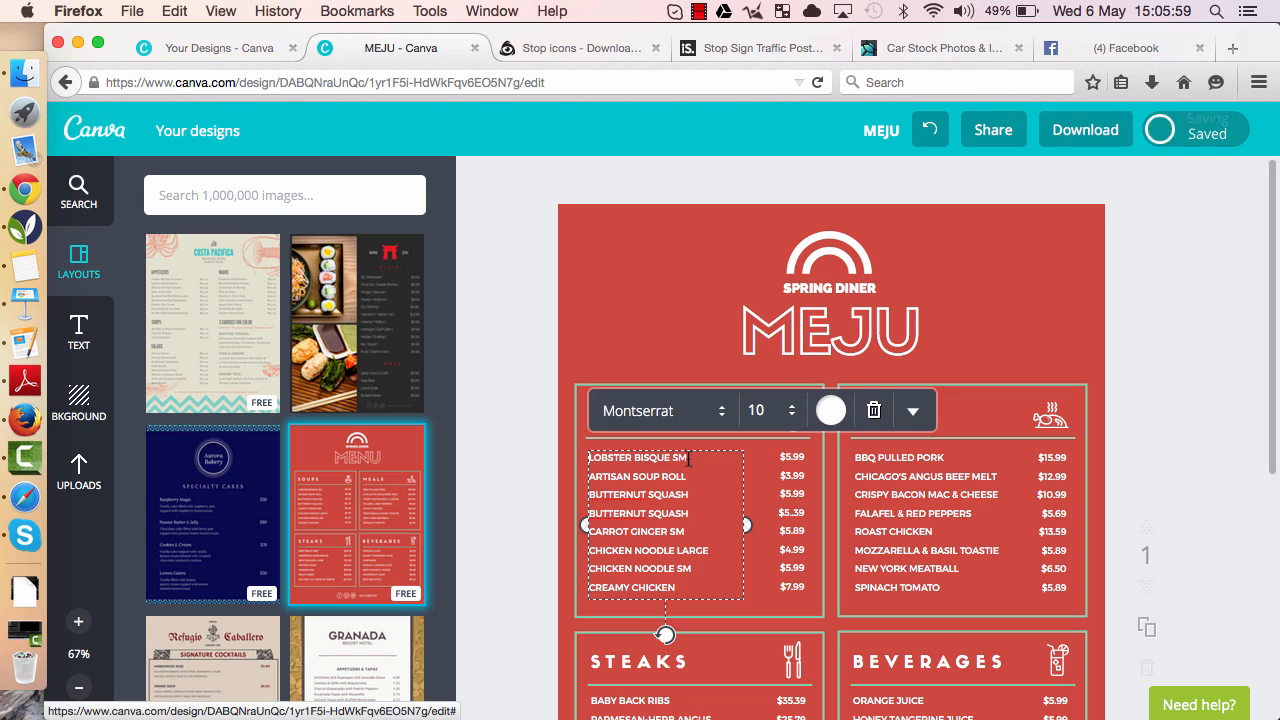
left_click_drag(689, 458, 592, 452)
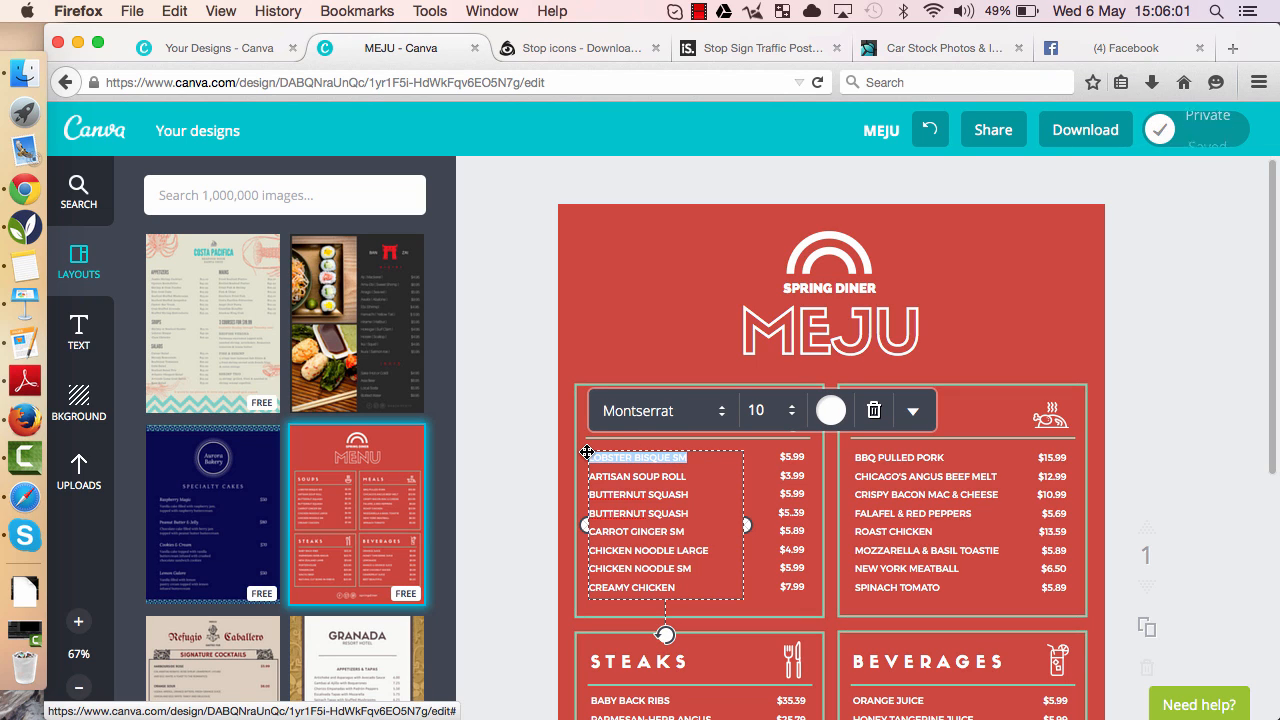
type("TEST TEST")
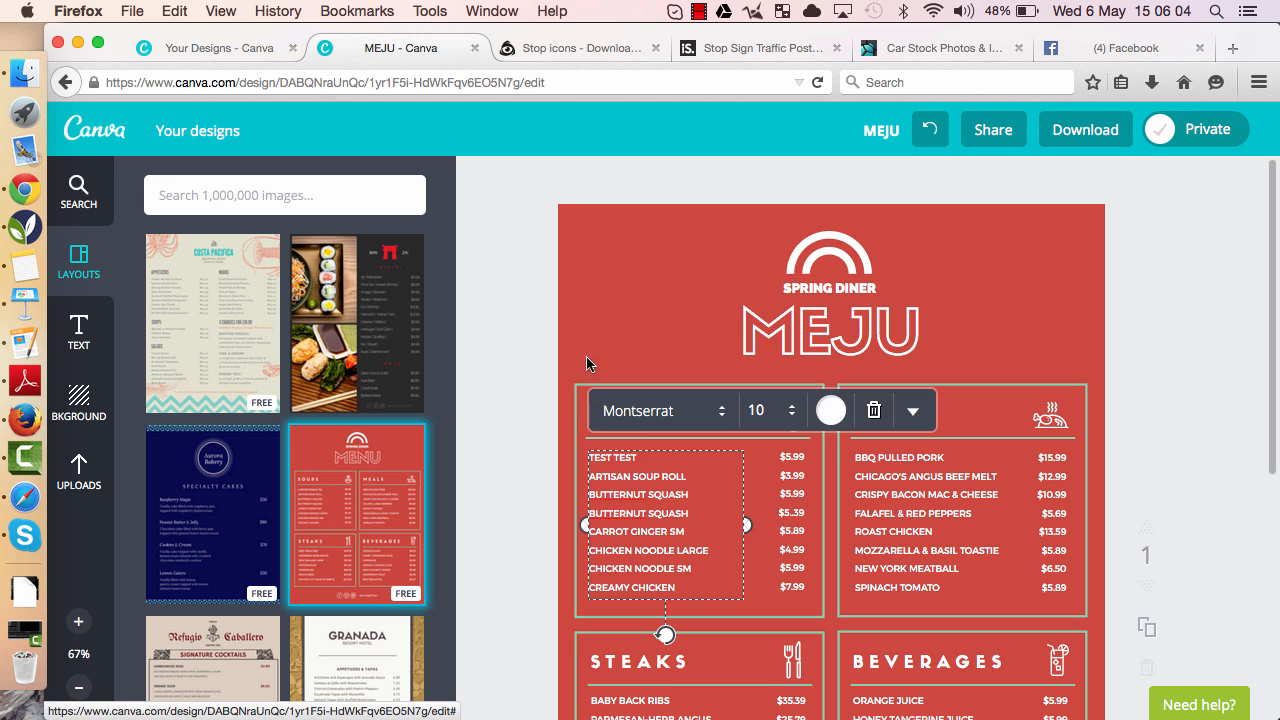
- Delete the header logo and title group, then undo the deletion
left_click(628, 326)
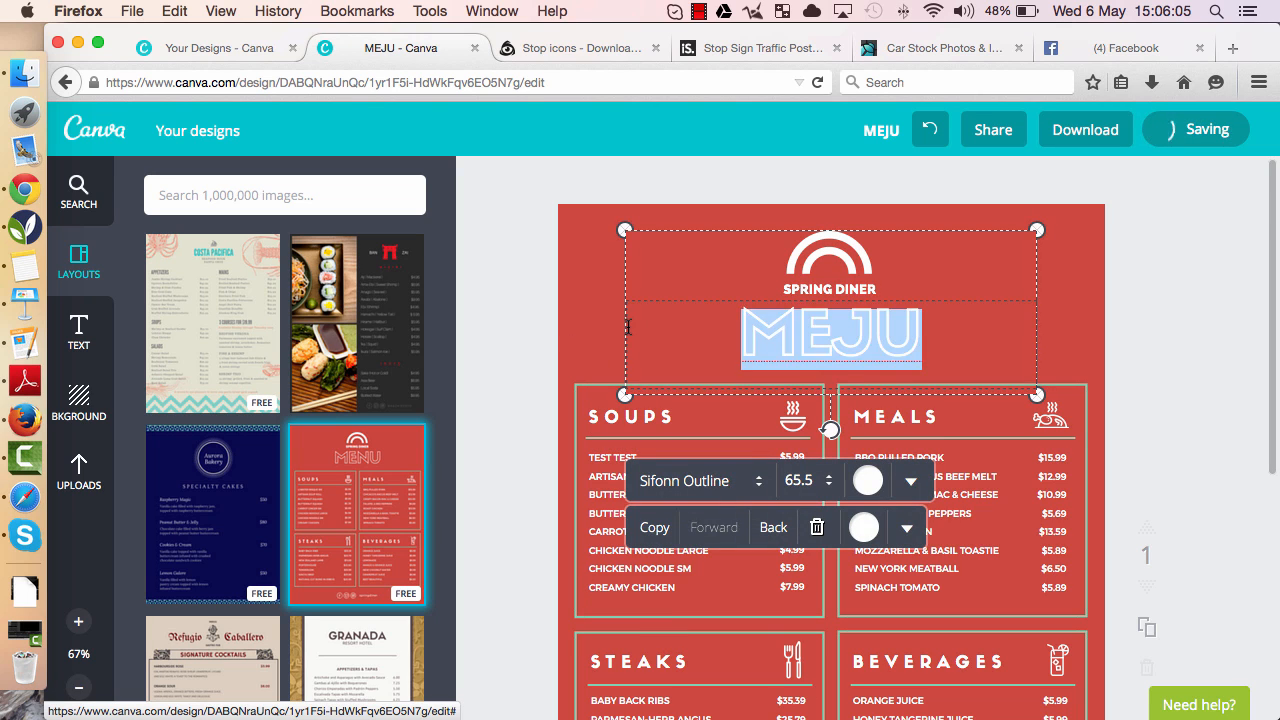
left_click(596, 342)
left_click(853, 256)
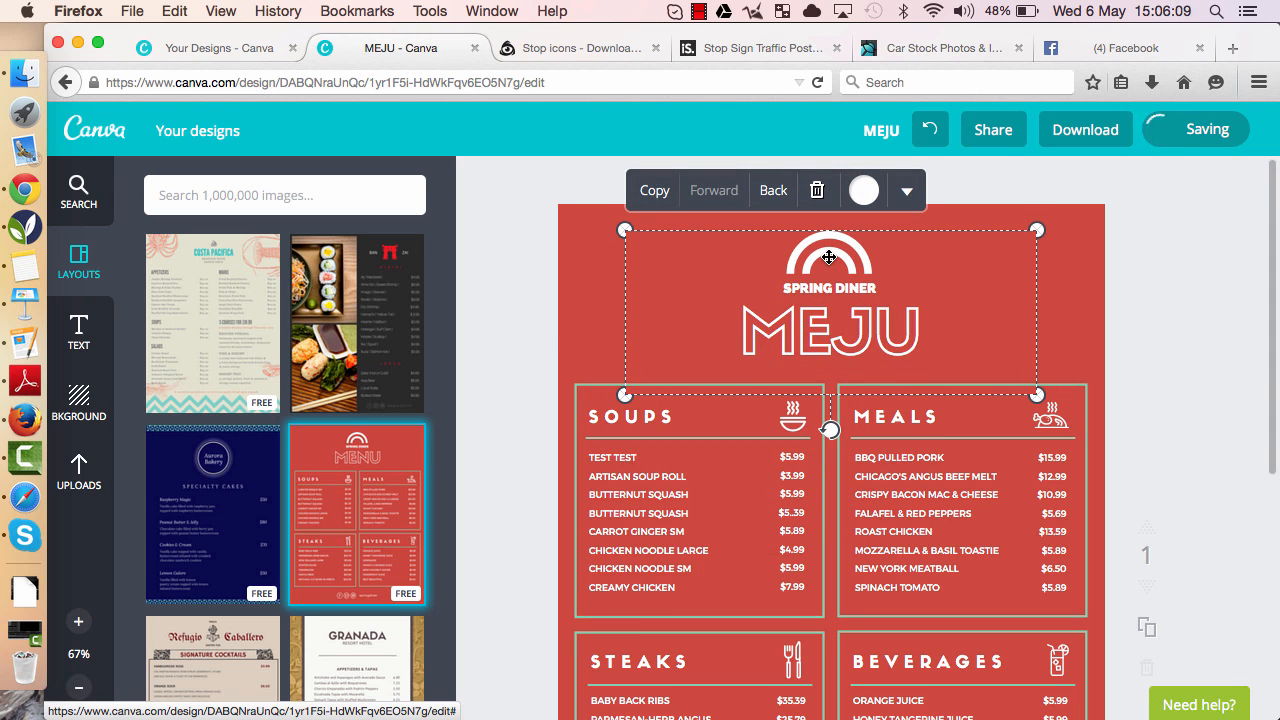
left_click(569, 326)
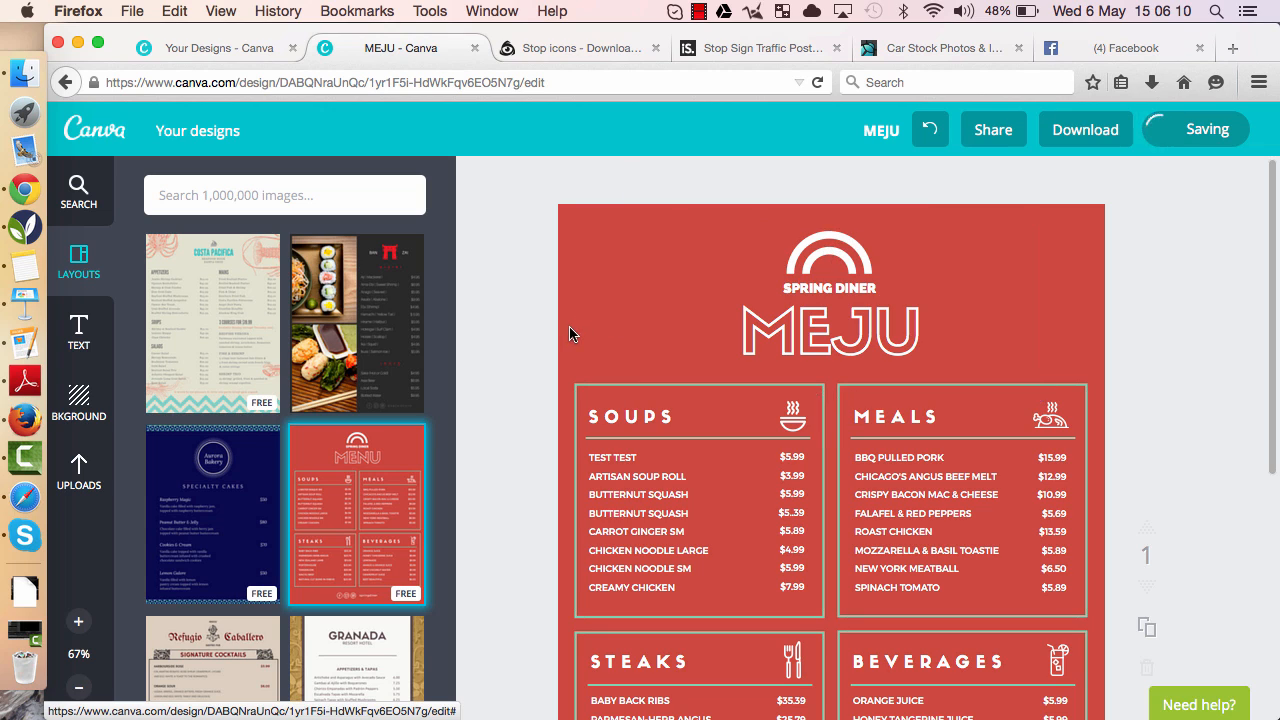
left_click(868, 266)
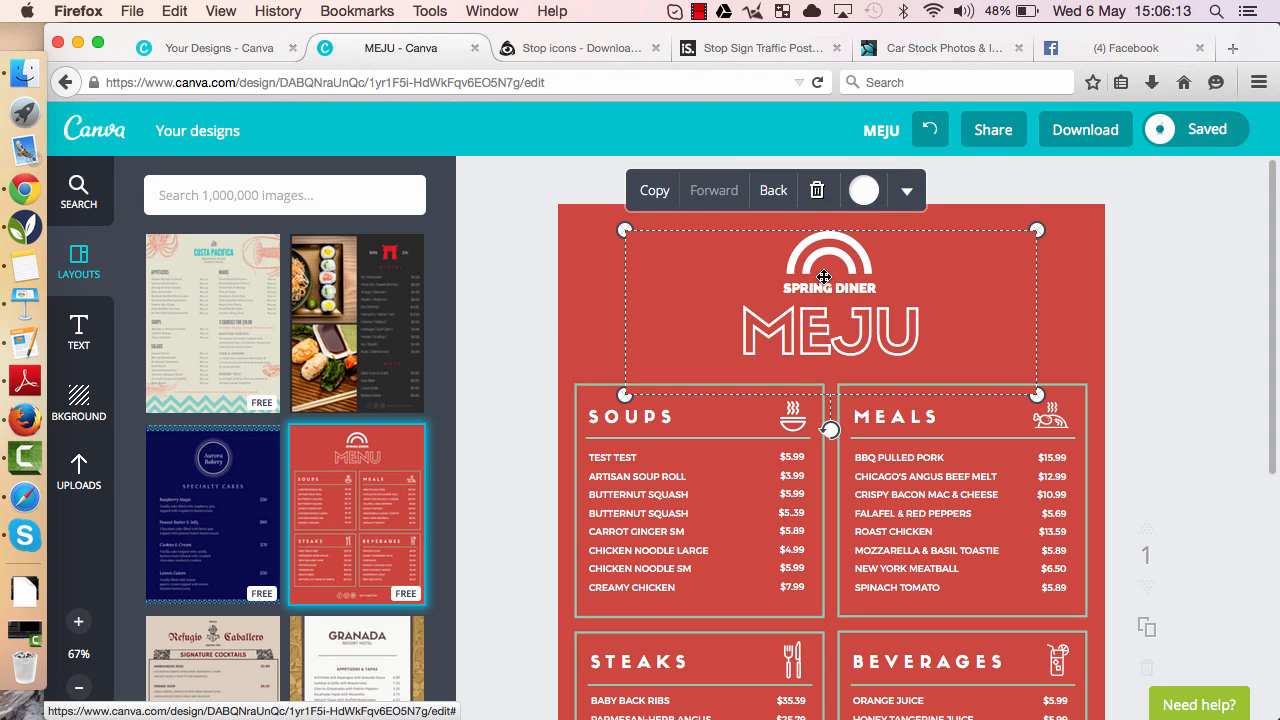
left_click(819, 200)
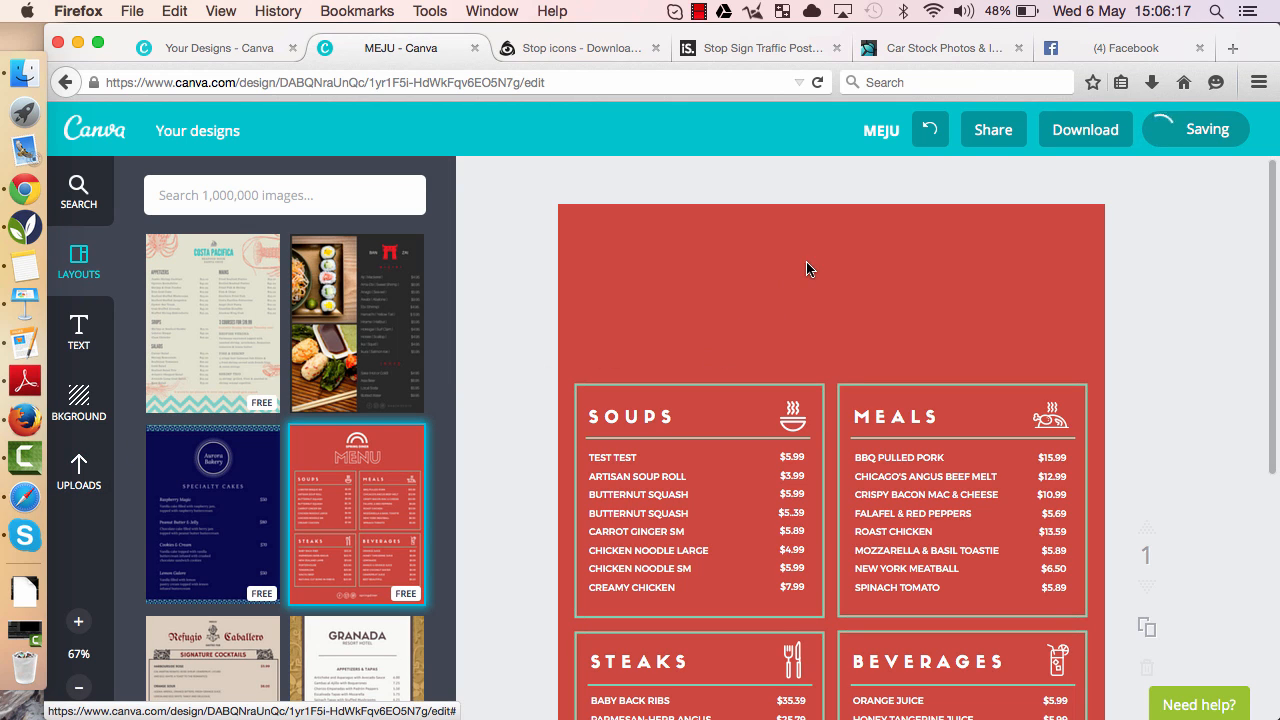
left_click(928, 135)
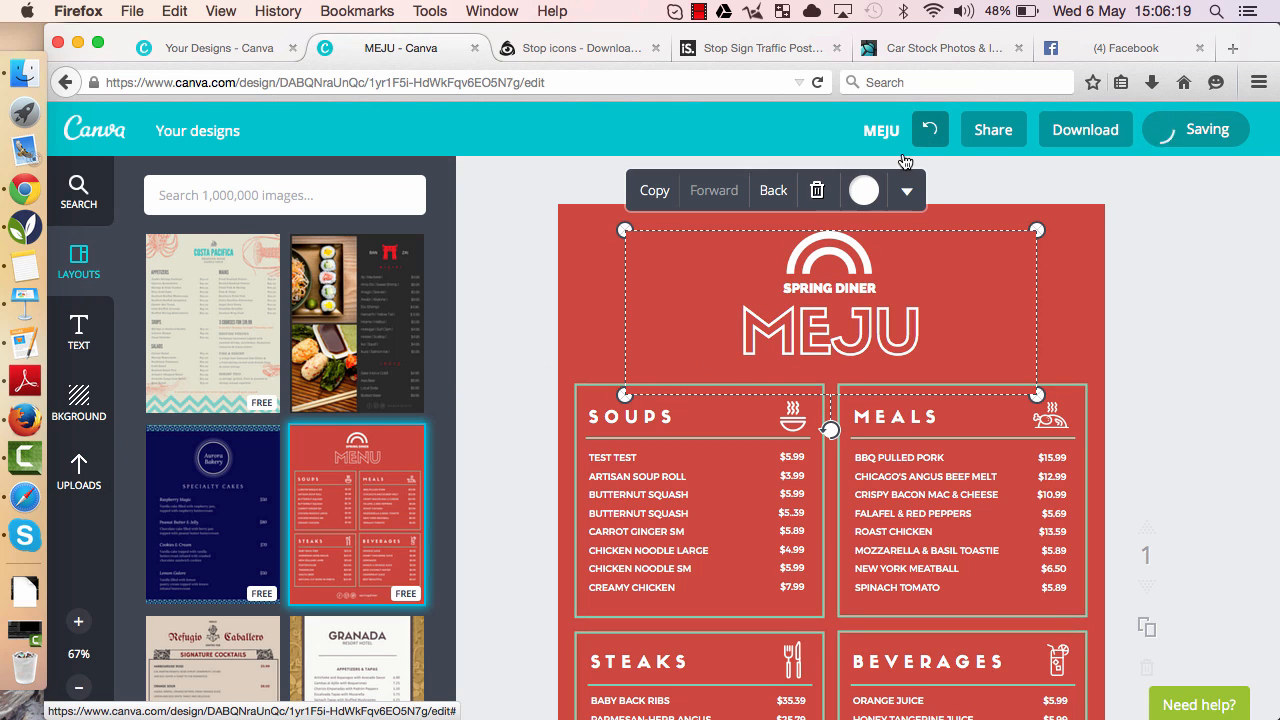
left_click(587, 313)
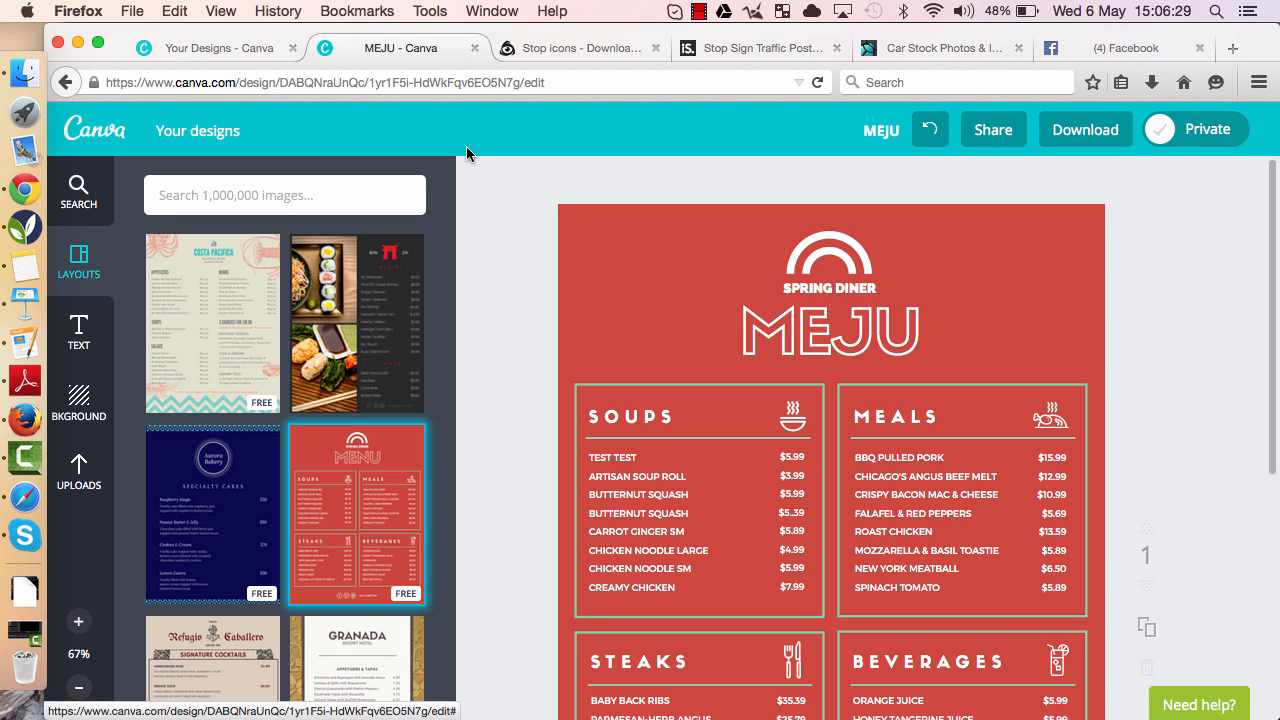
- Close the menu design's tab and return to the design types list
left_click(474, 48)
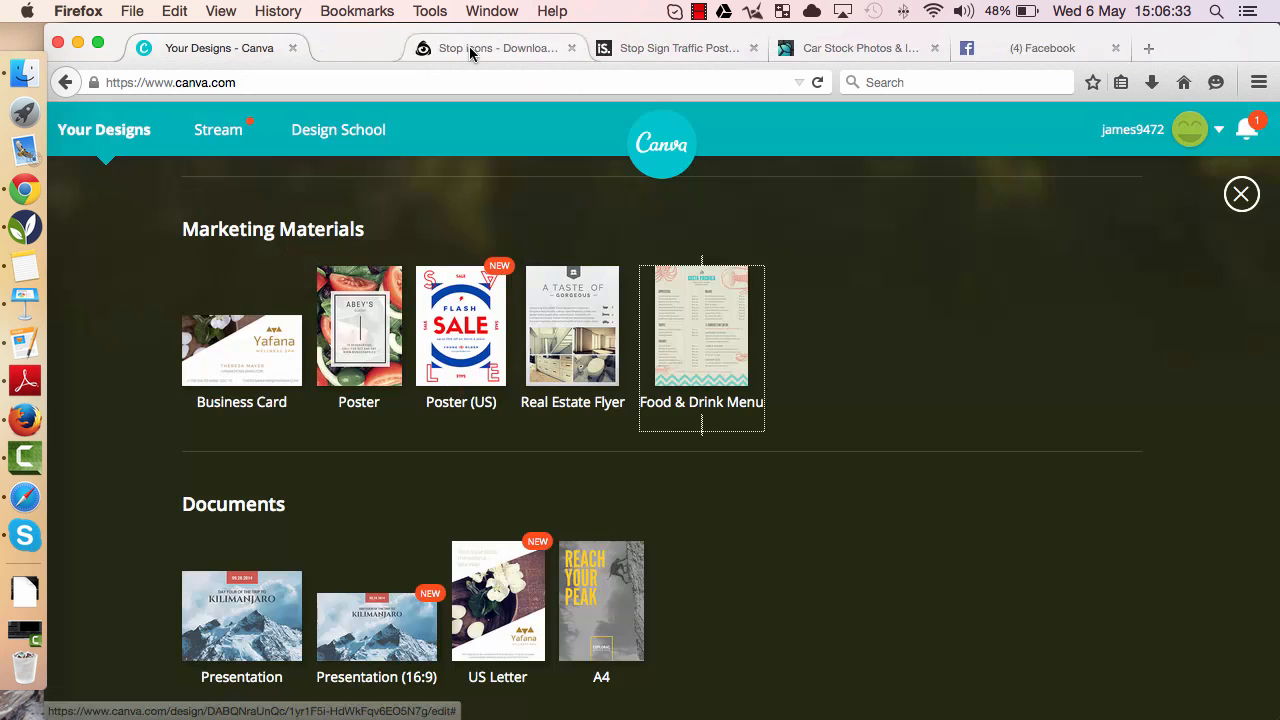
scroll(731, 400, "up", 10)
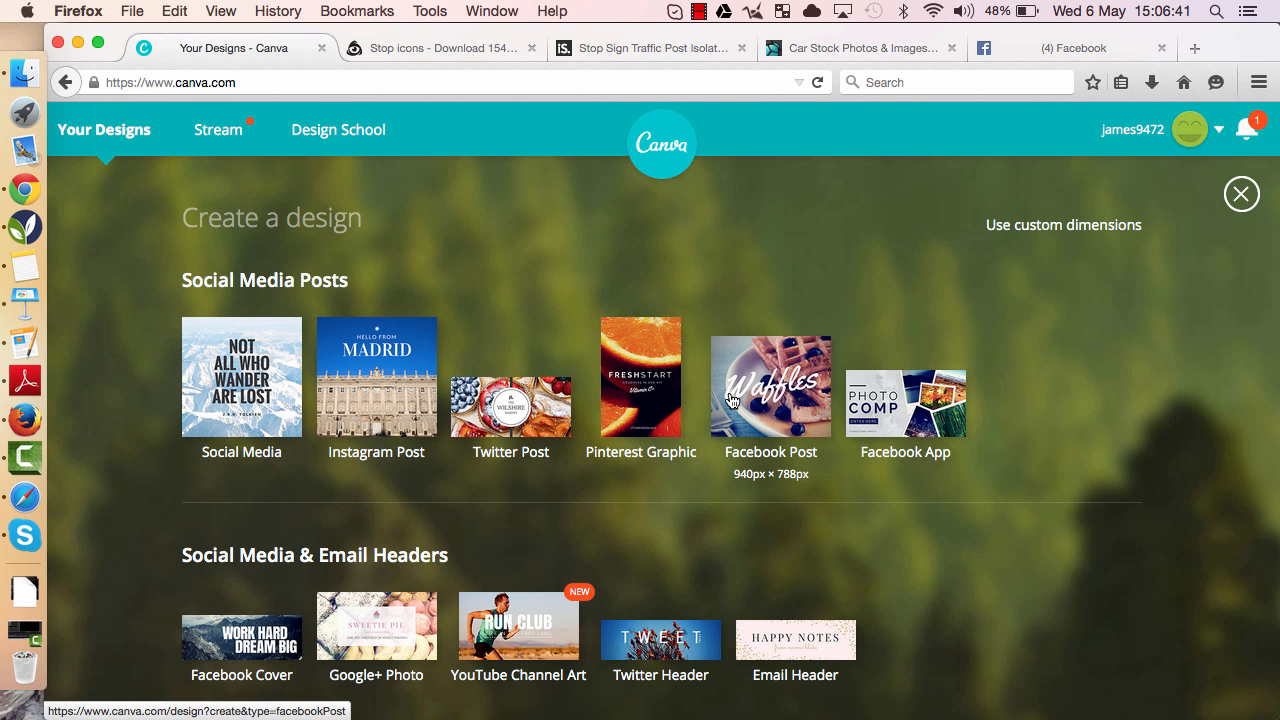
scroll(731, 400, "down", 8)
scroll(731, 400, "up", 8)
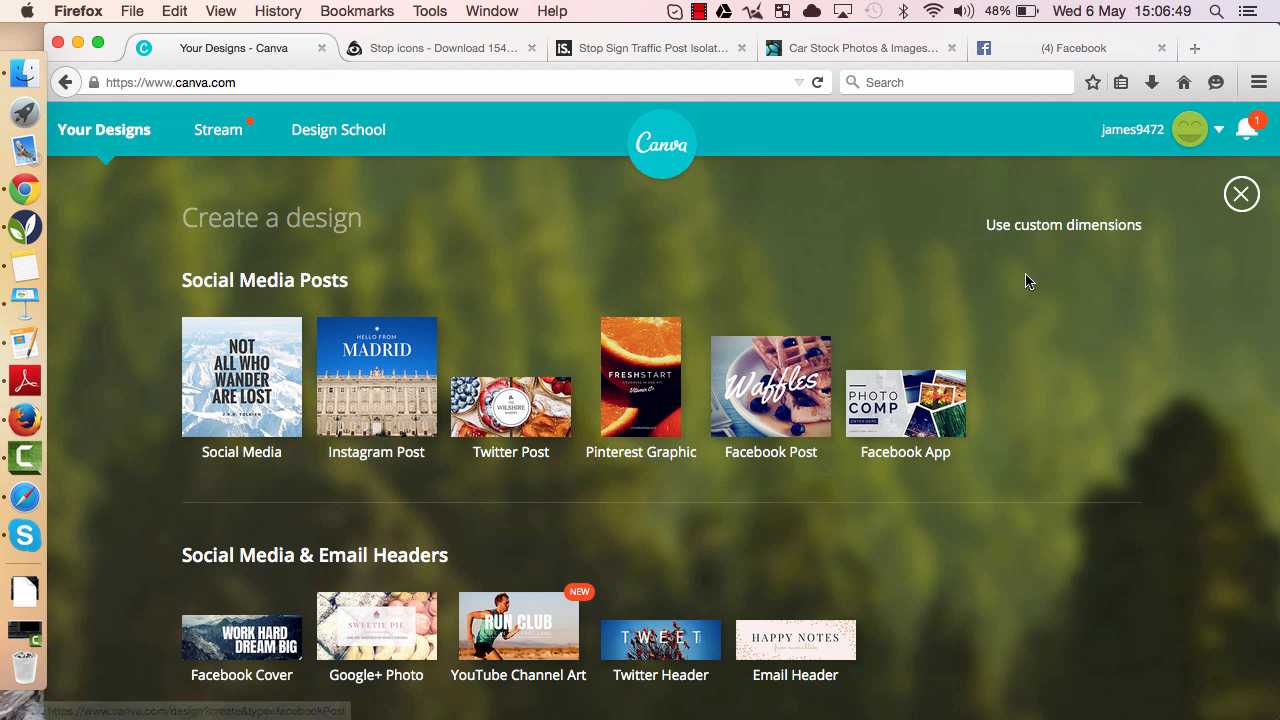
- Create a custom design of 600 × 315 px
left_click(1055, 228)
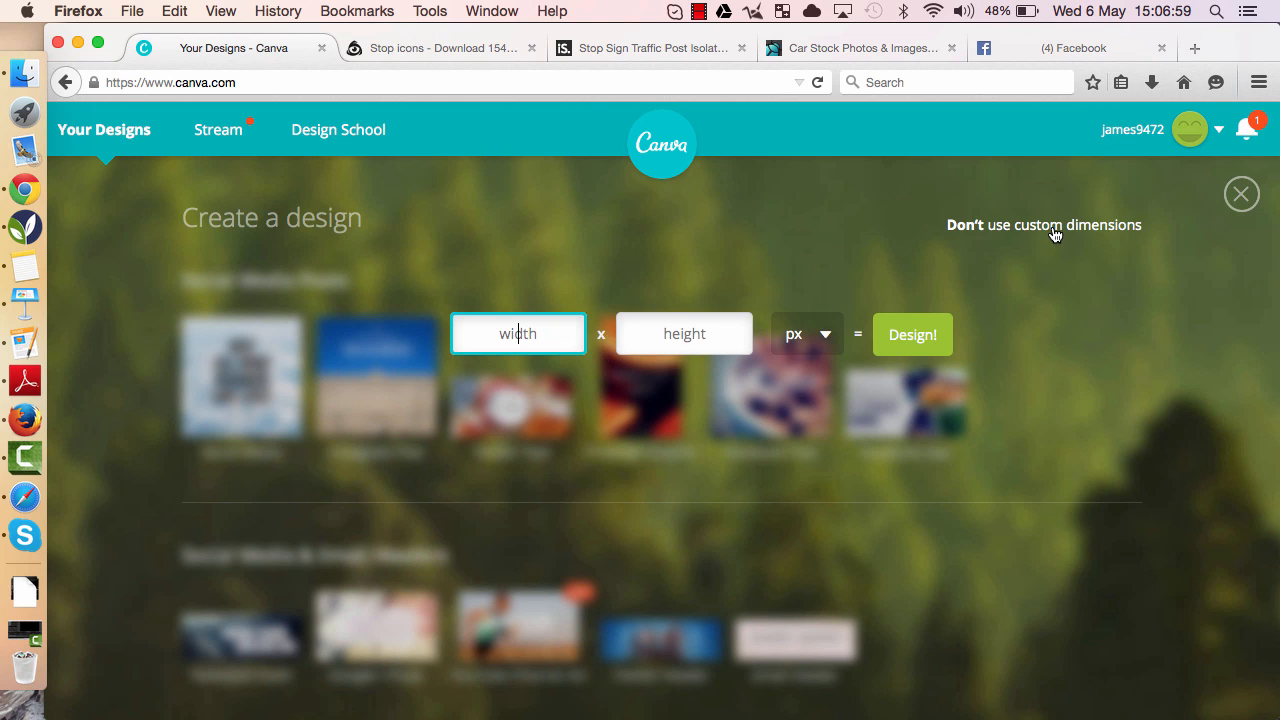
type("600")
key("Tab")
type("315")
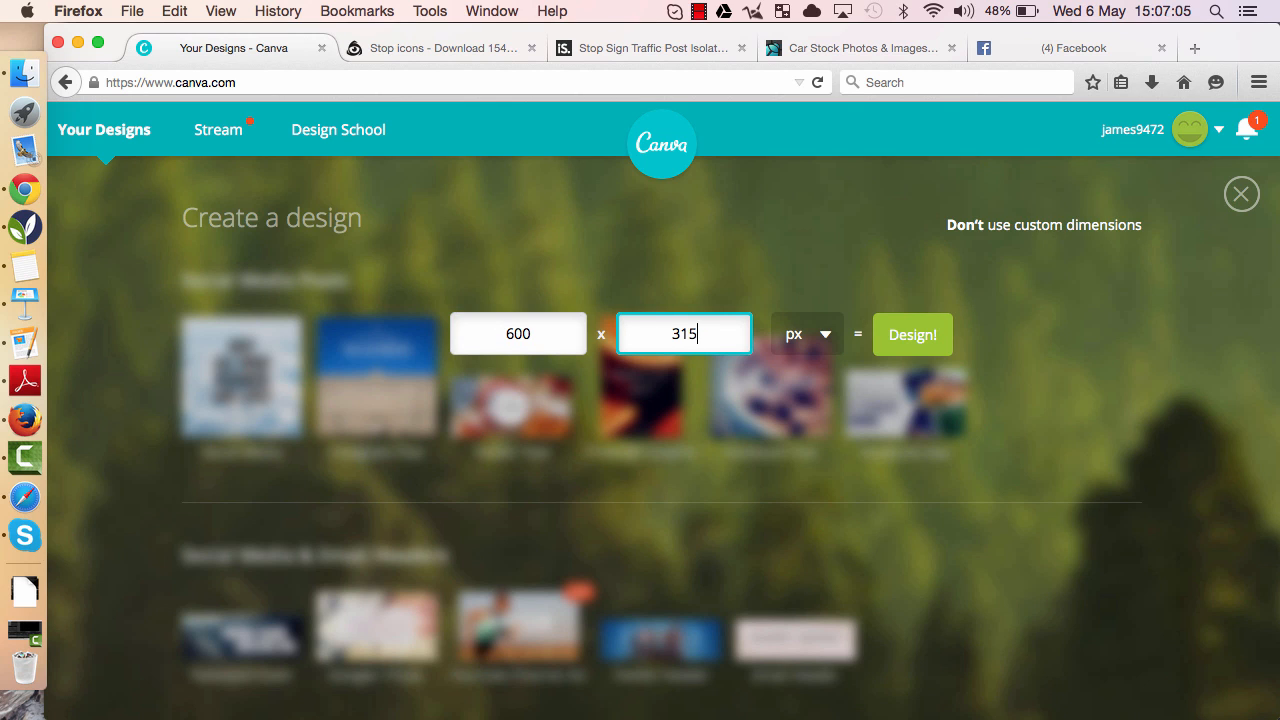
left_click(938, 334)
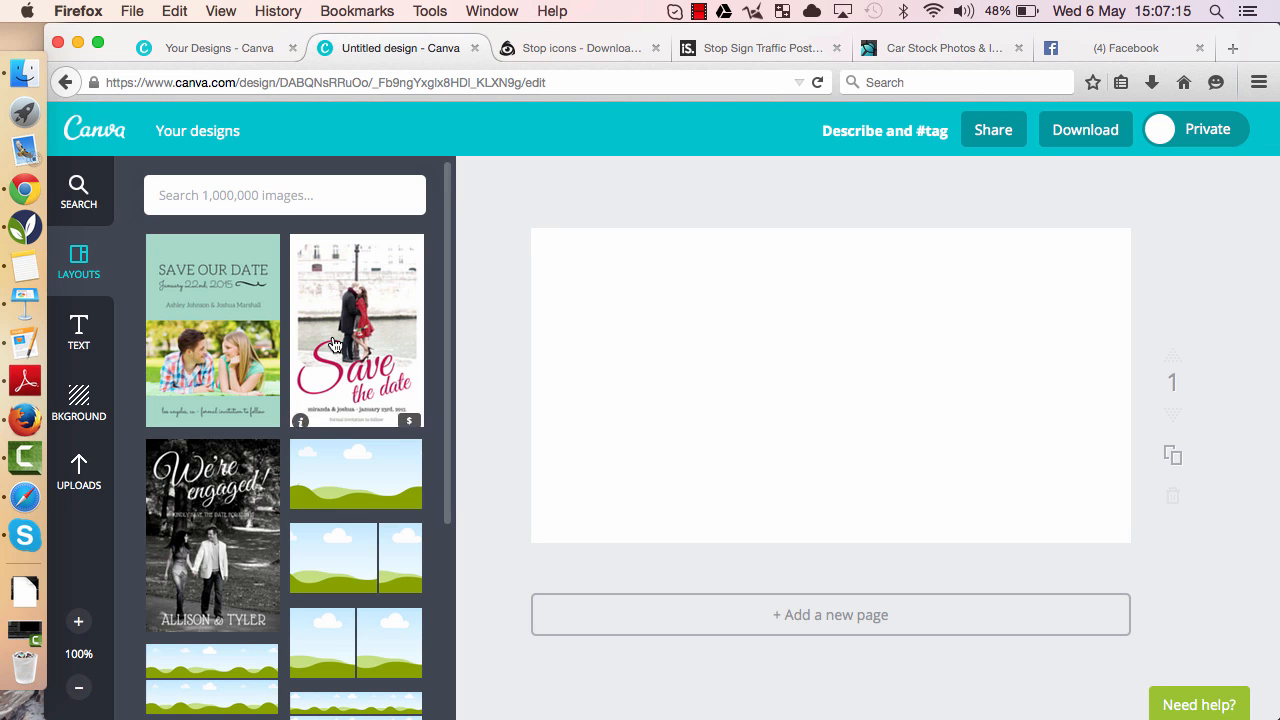
- Apply the two-panel side-by-side landscape layout to the new design
scroll(320, 380, "down", 10)
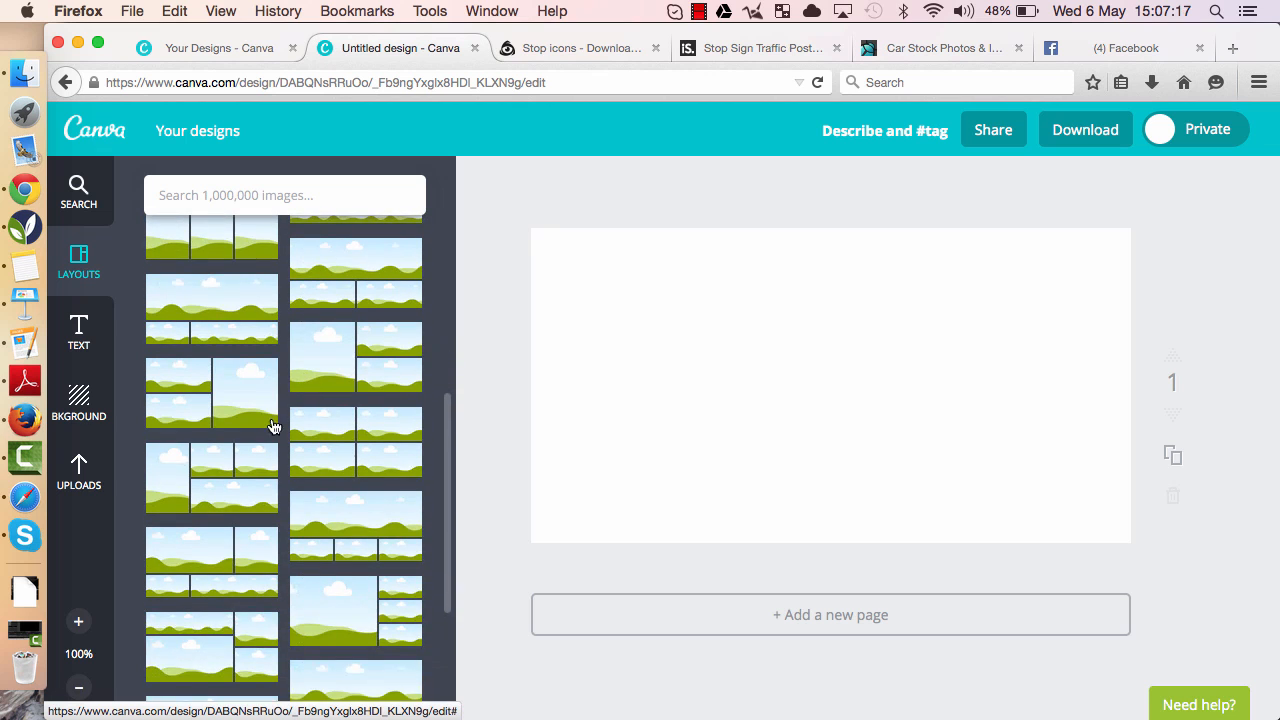
scroll(270, 430, "up", 2)
left_click(336, 398)
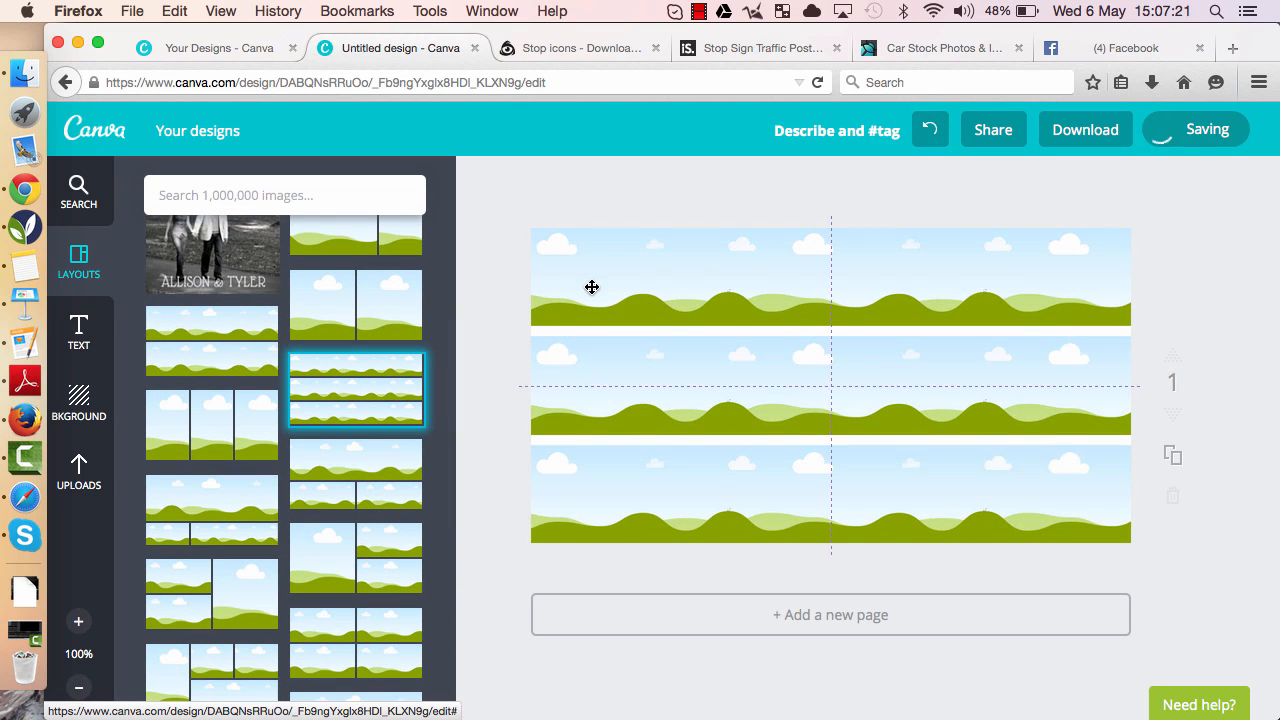
left_click(336, 319)
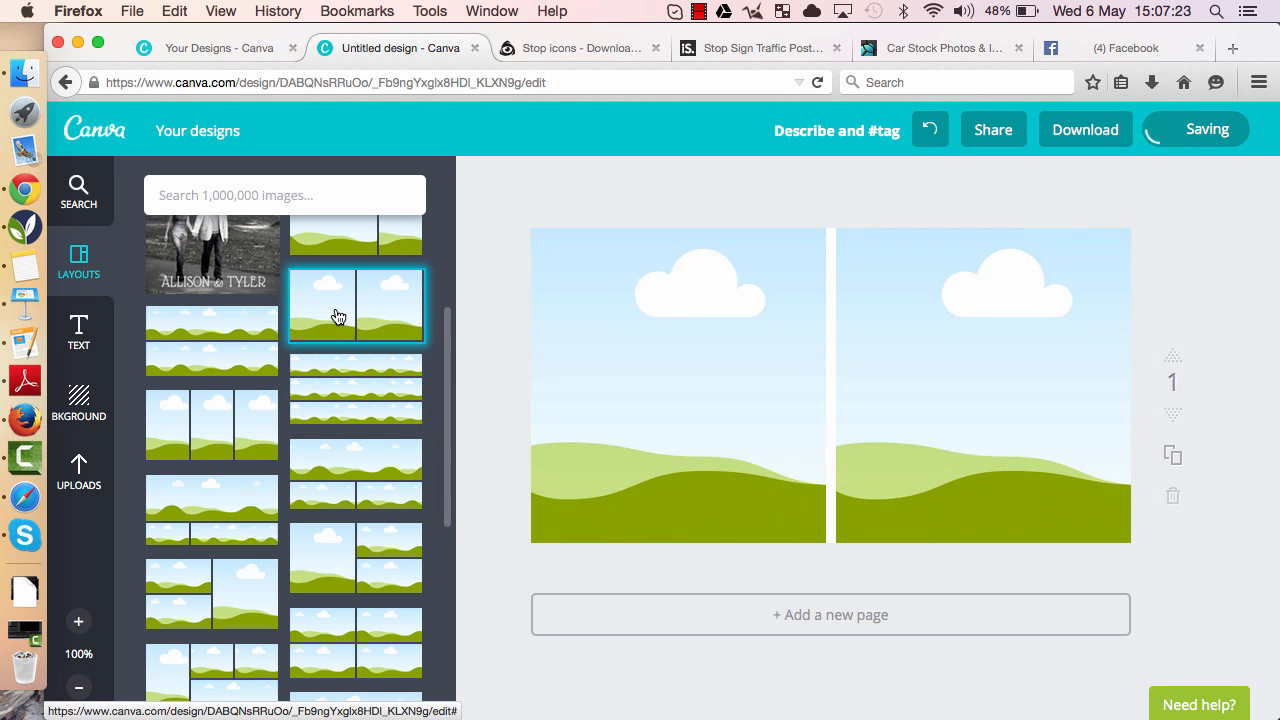
- Delete the two-panel layout from the page
left_click(900, 389)
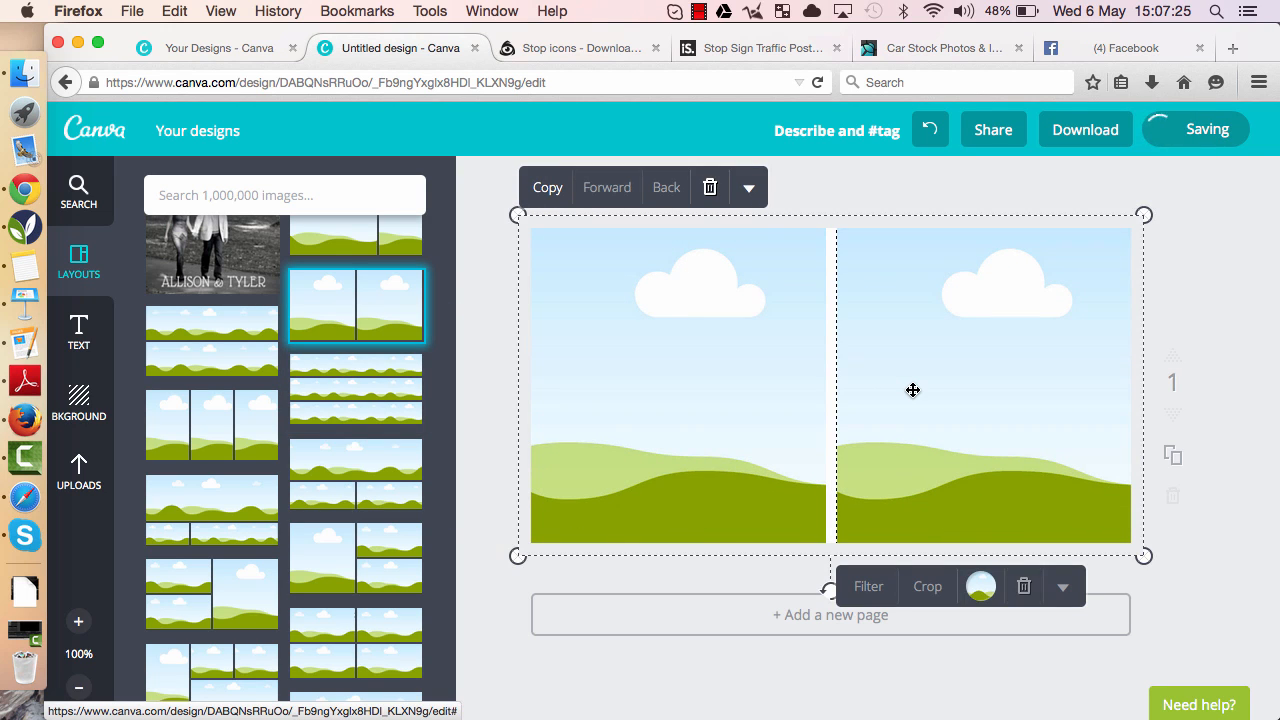
left_click(709, 190)
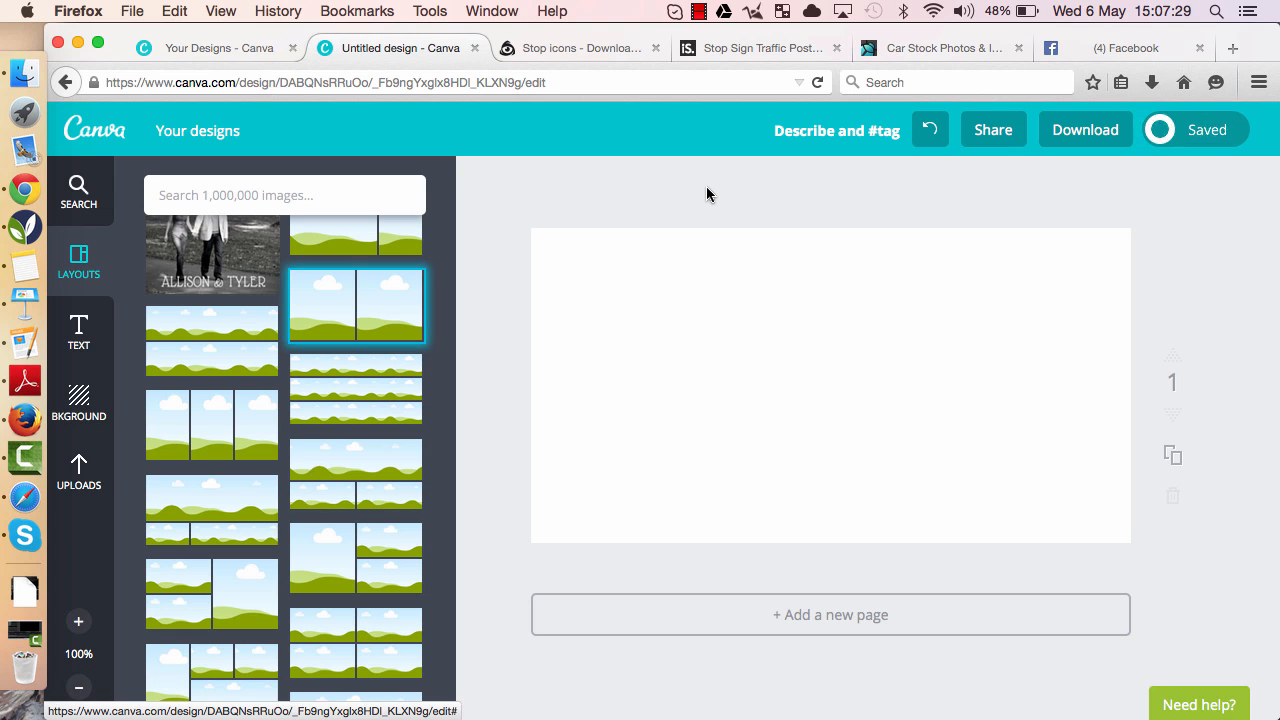
scroll(307, 308, "up", 5)
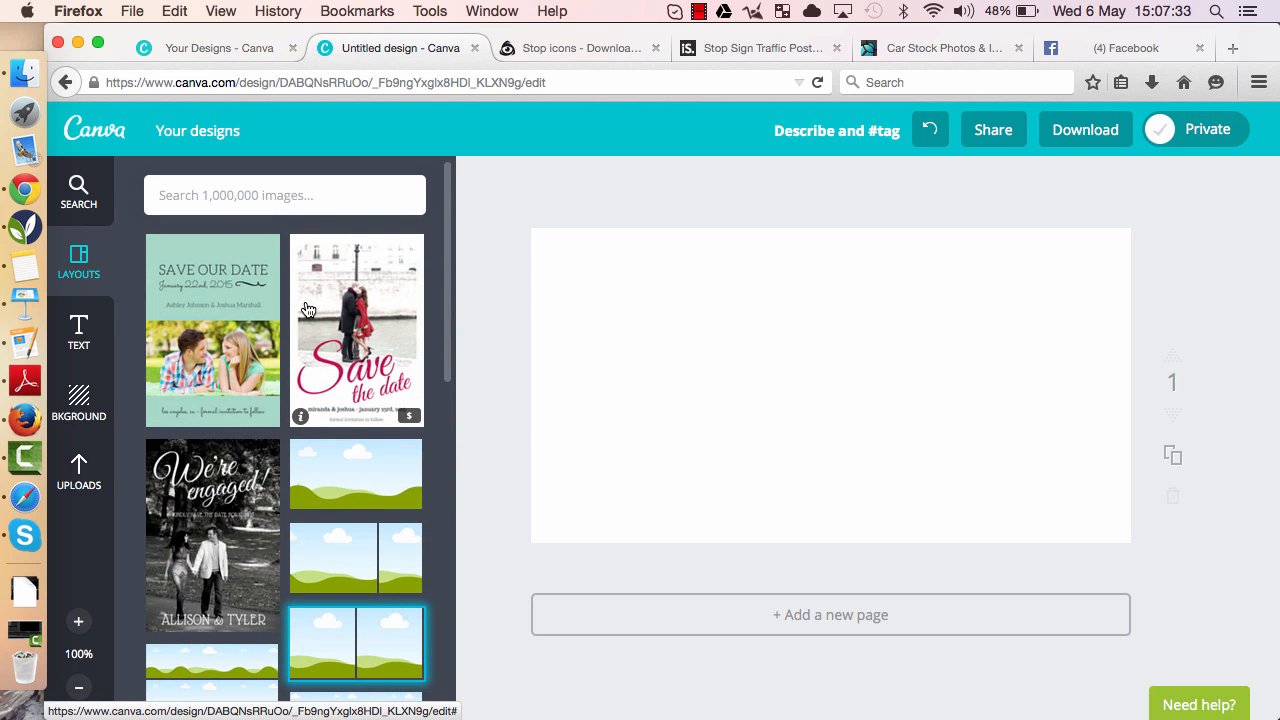
- Browse the available background patterns, colours and photos
left_click(78, 405)
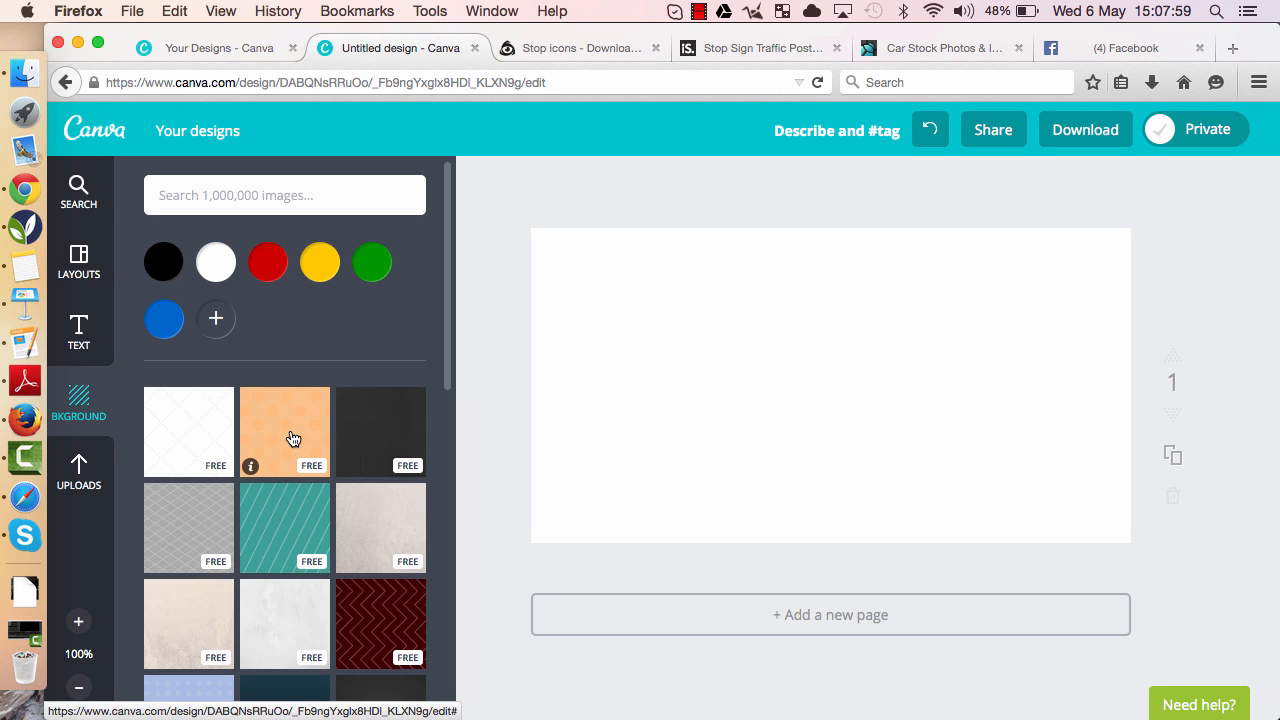
scroll(292, 438, "down", 5)
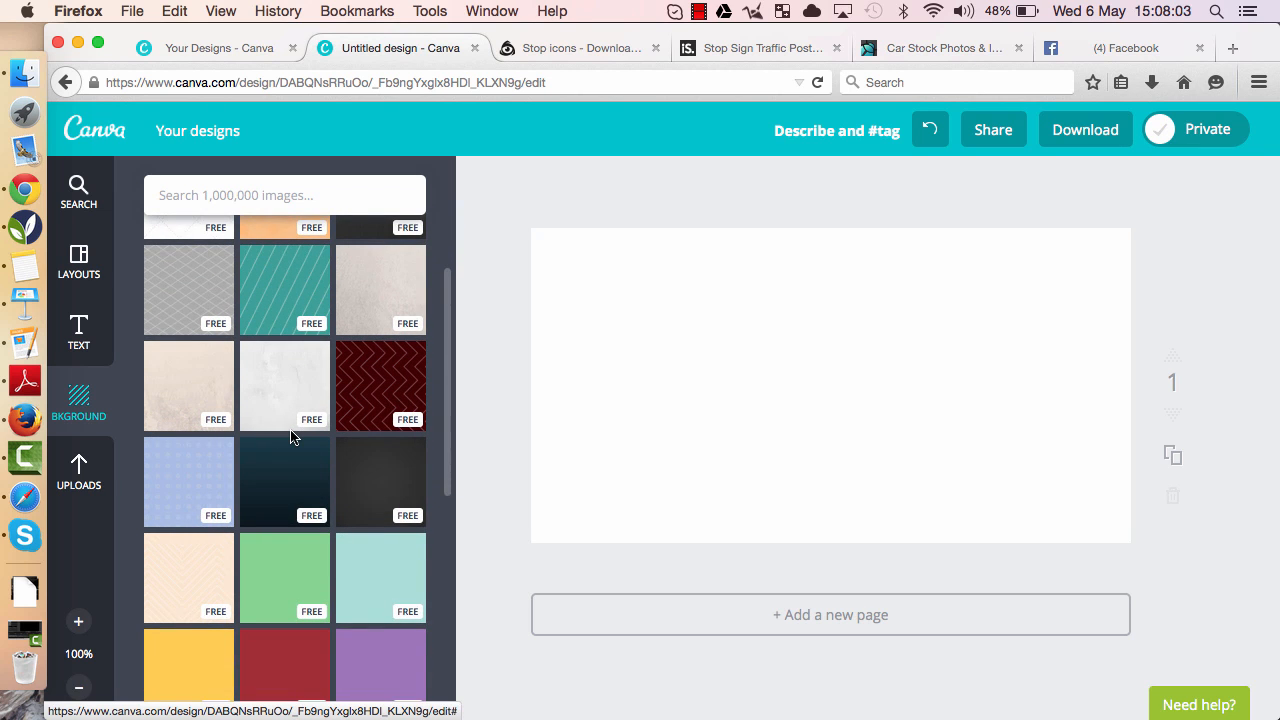
scroll(292, 438, "down", 5)
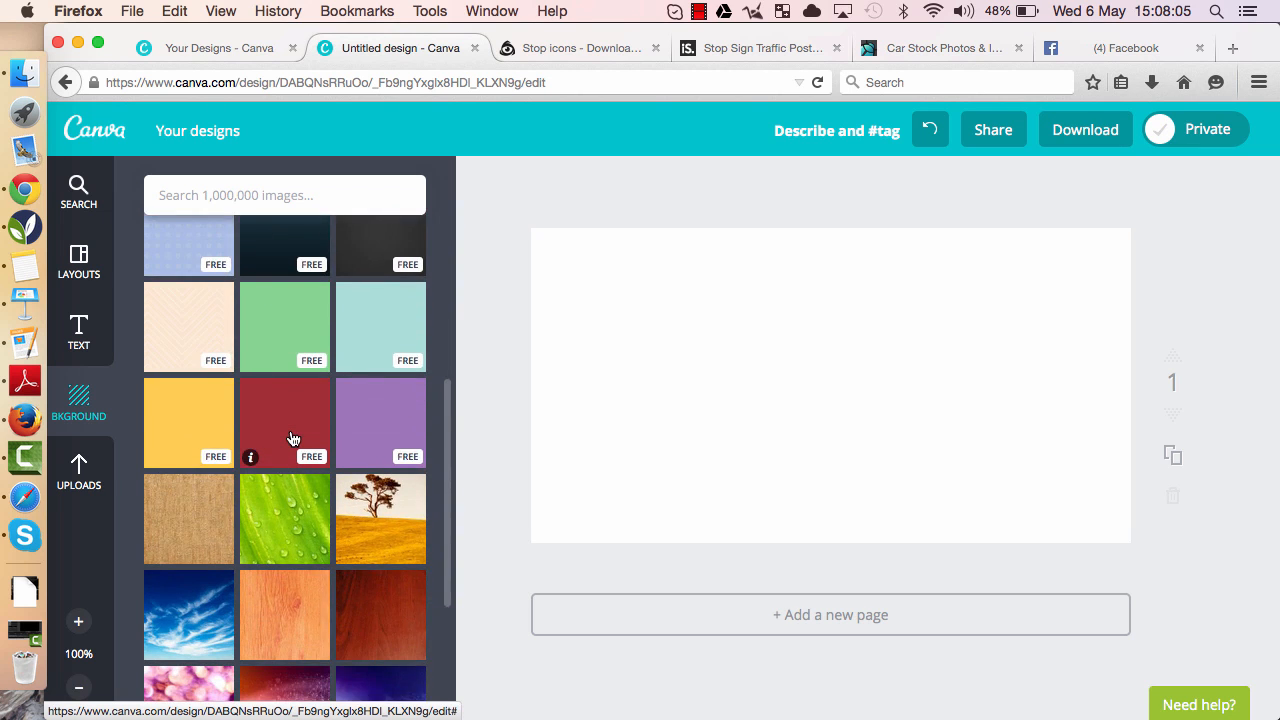
scroll(292, 438, "down", 5)
scroll(292, 438, "down", 3)
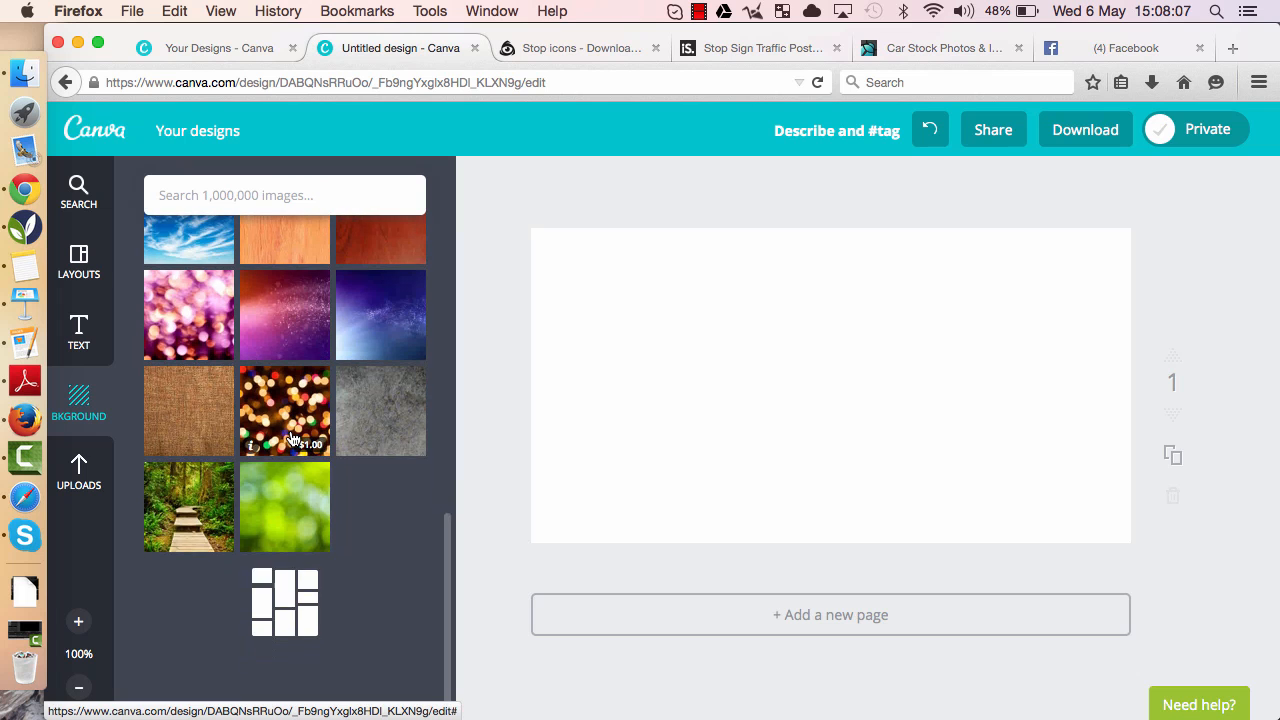
scroll(292, 438, "down", 5)
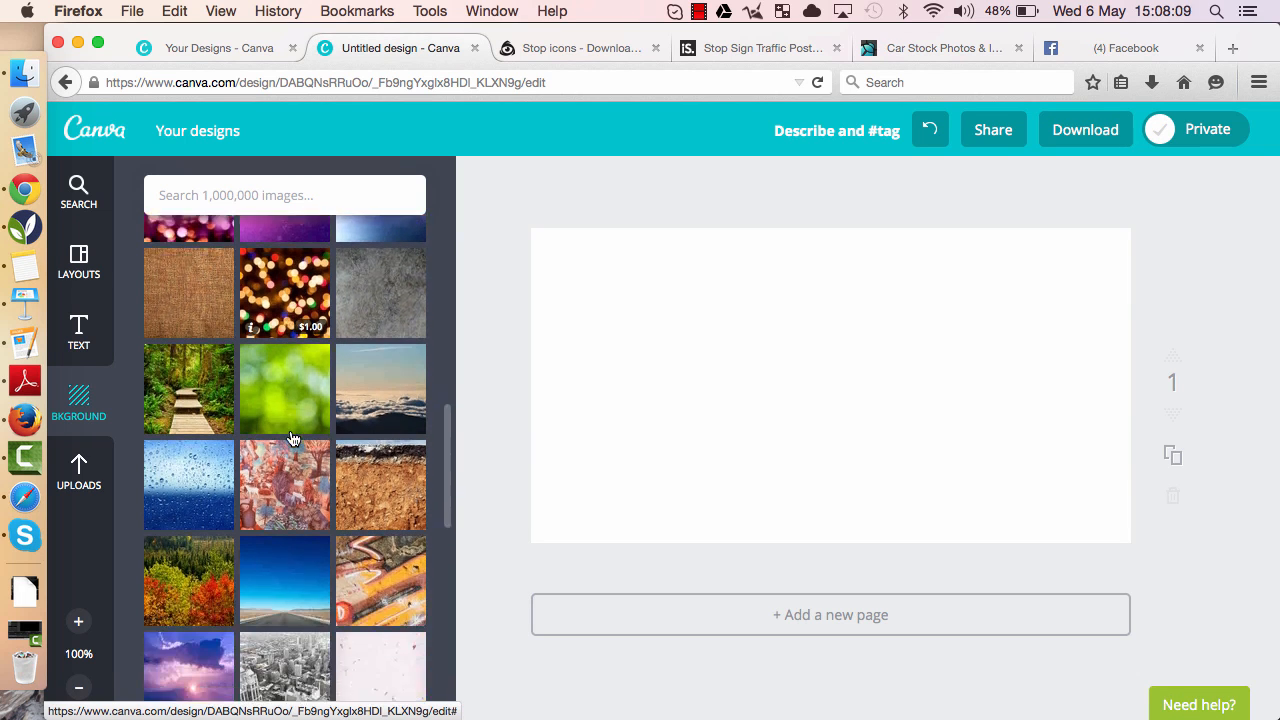
scroll(292, 438, "down", 1)
scroll(292, 438, "up", 15)
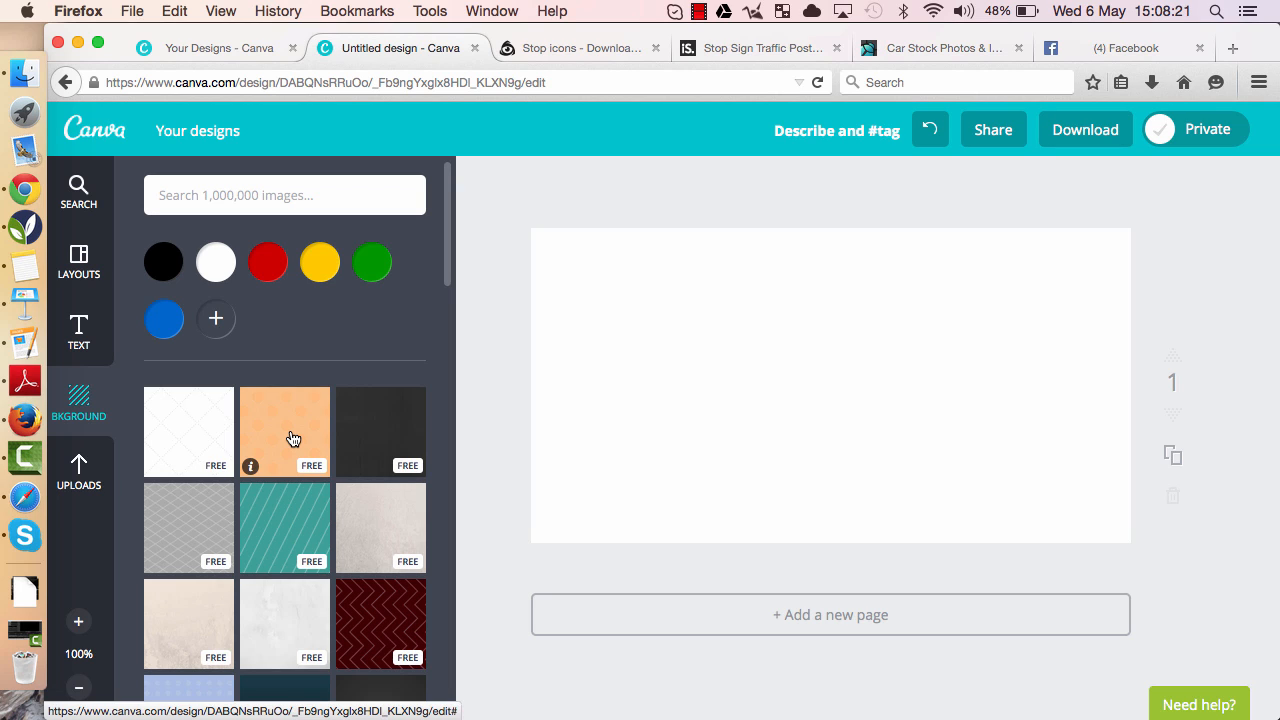
- Upload the image how_to_get_more...ent_on_twitter.png from the Downloads folder
left_click(78, 480)
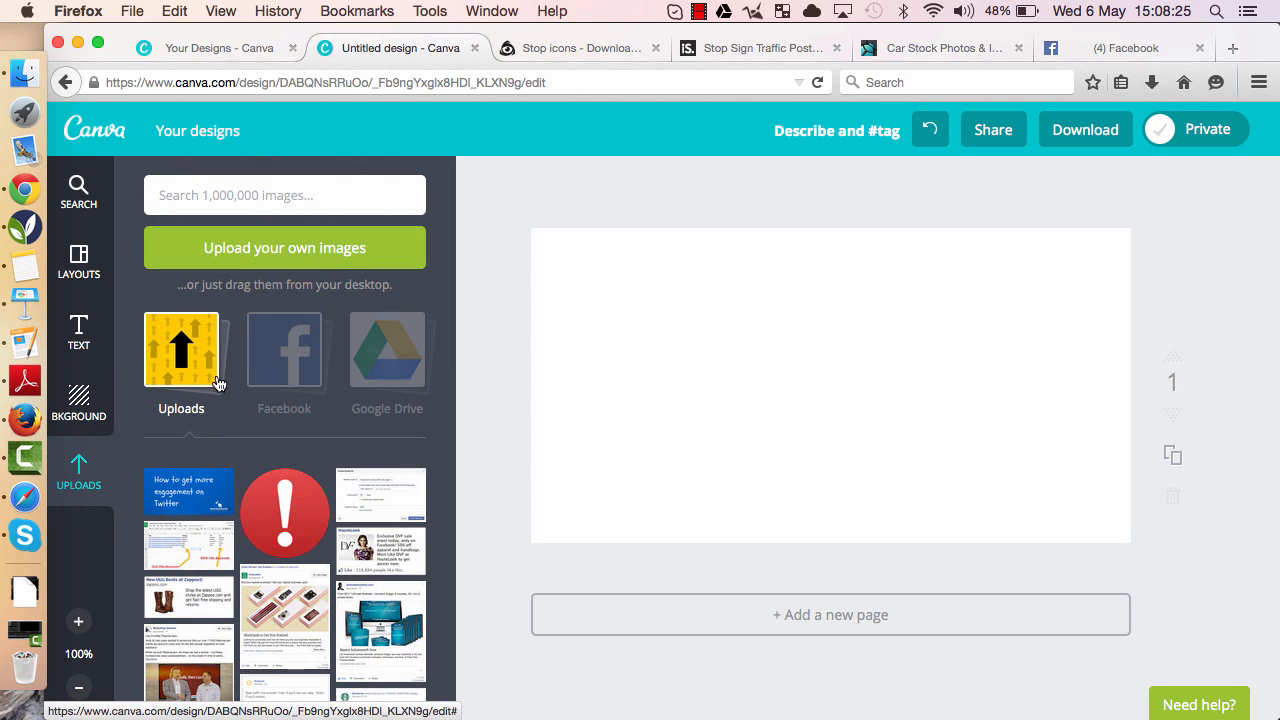
left_click(287, 252)
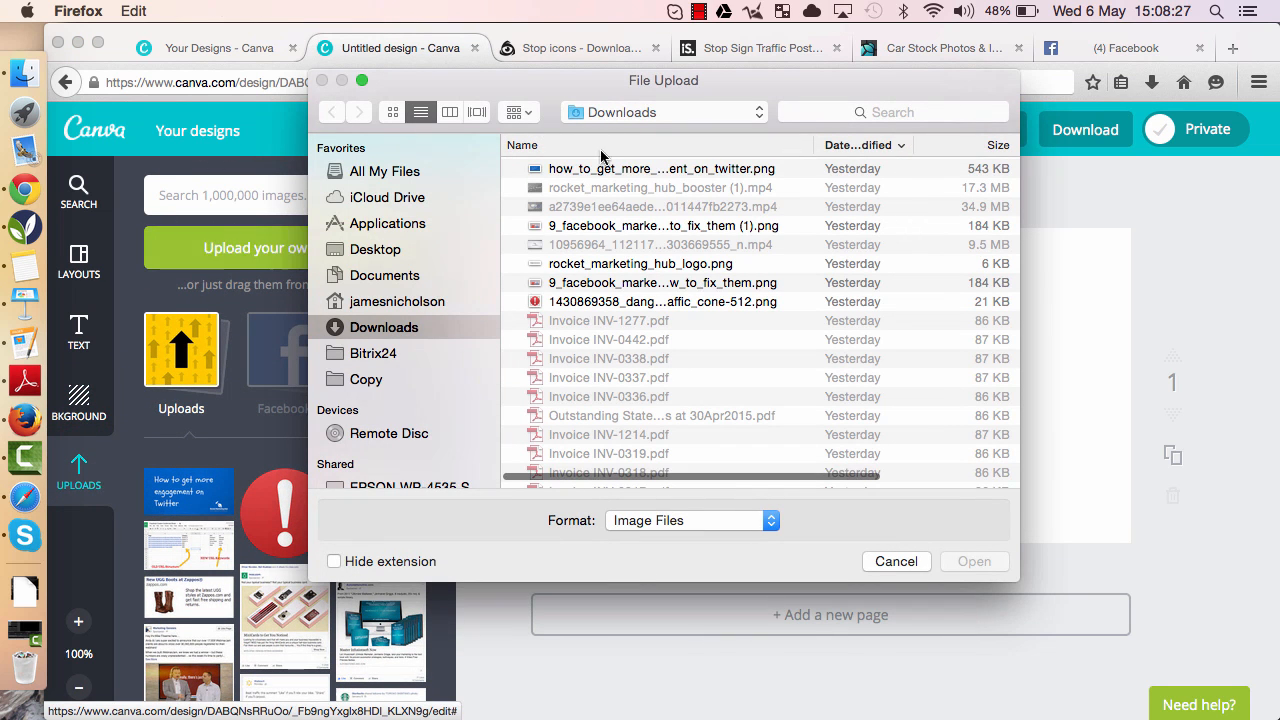
left_click(590, 170)
double_click(588, 169)
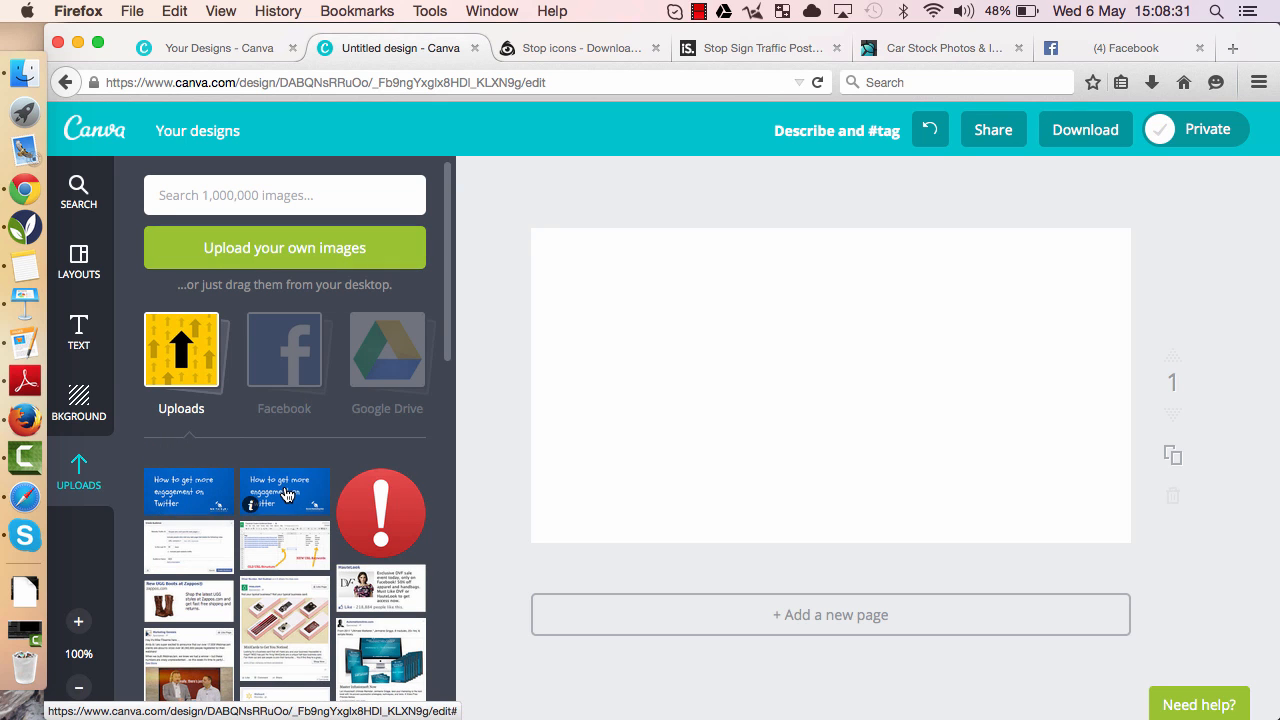
- Place the uploaded Twitter engagement image on the page and delete it again
left_click(286, 494)
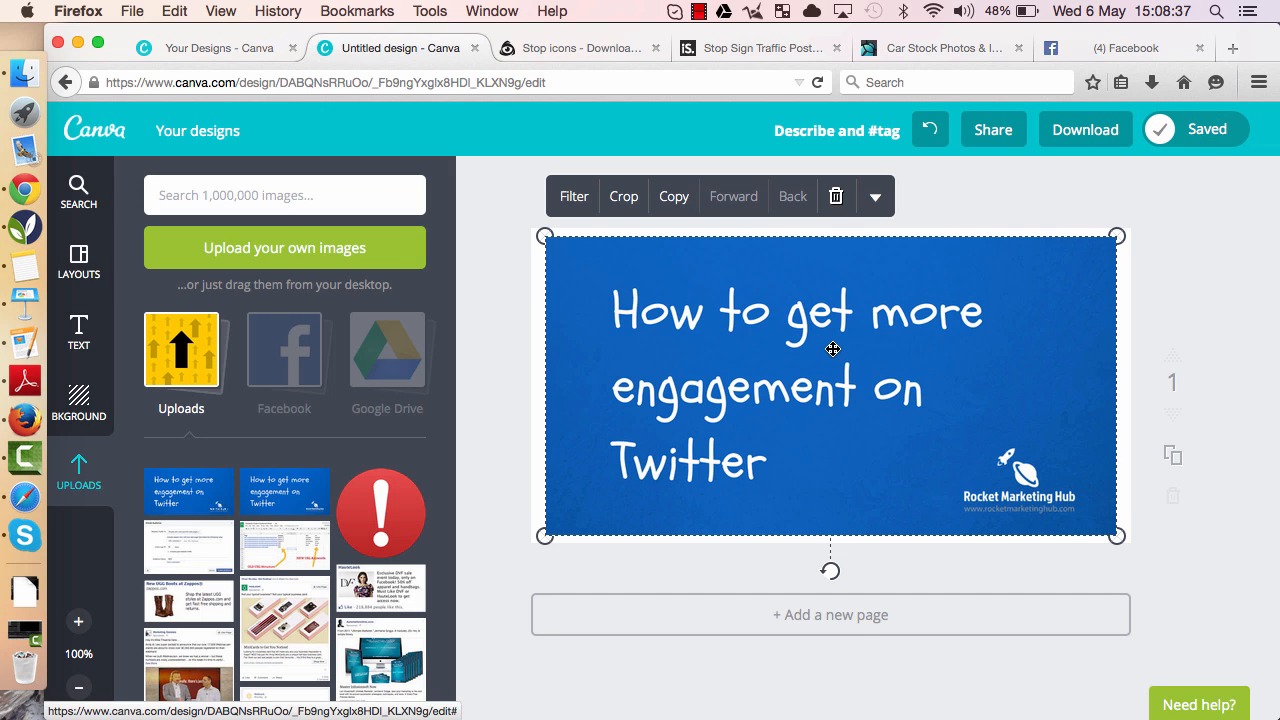
left_click(836, 198)
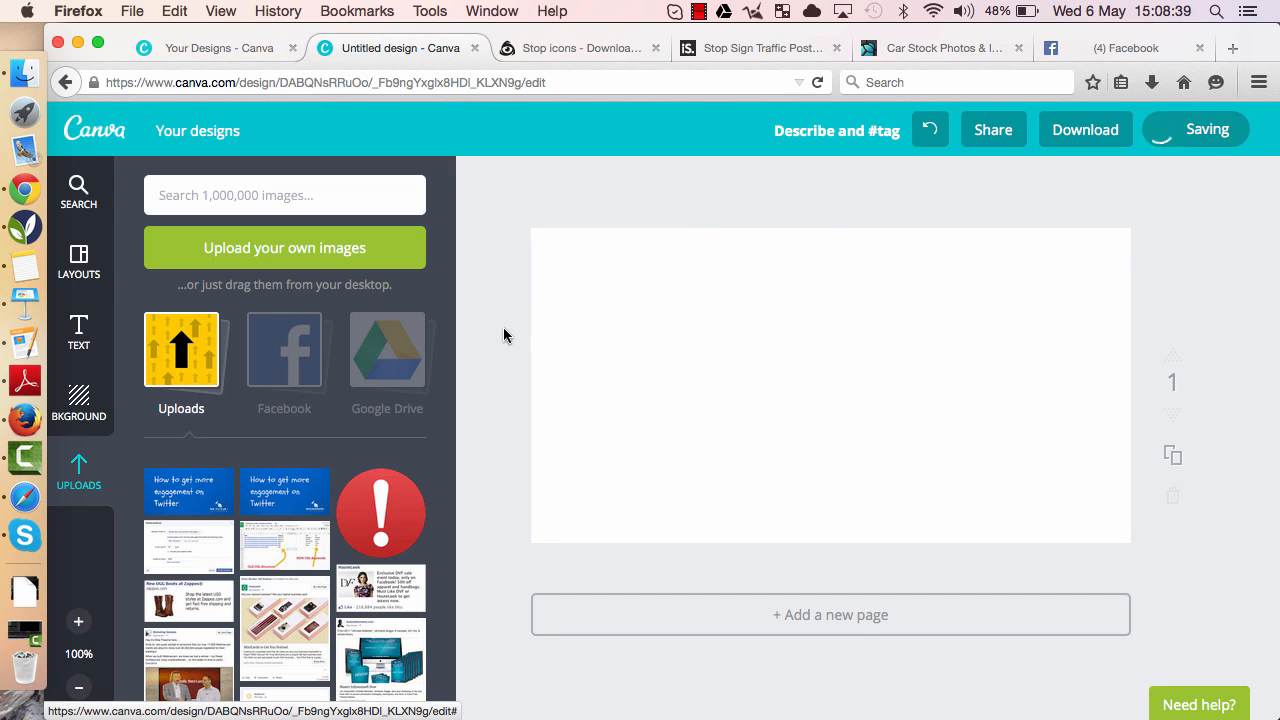
- Try the purple sparkle, wood and grey concrete photo backgrounds on the page
left_click(79, 410)
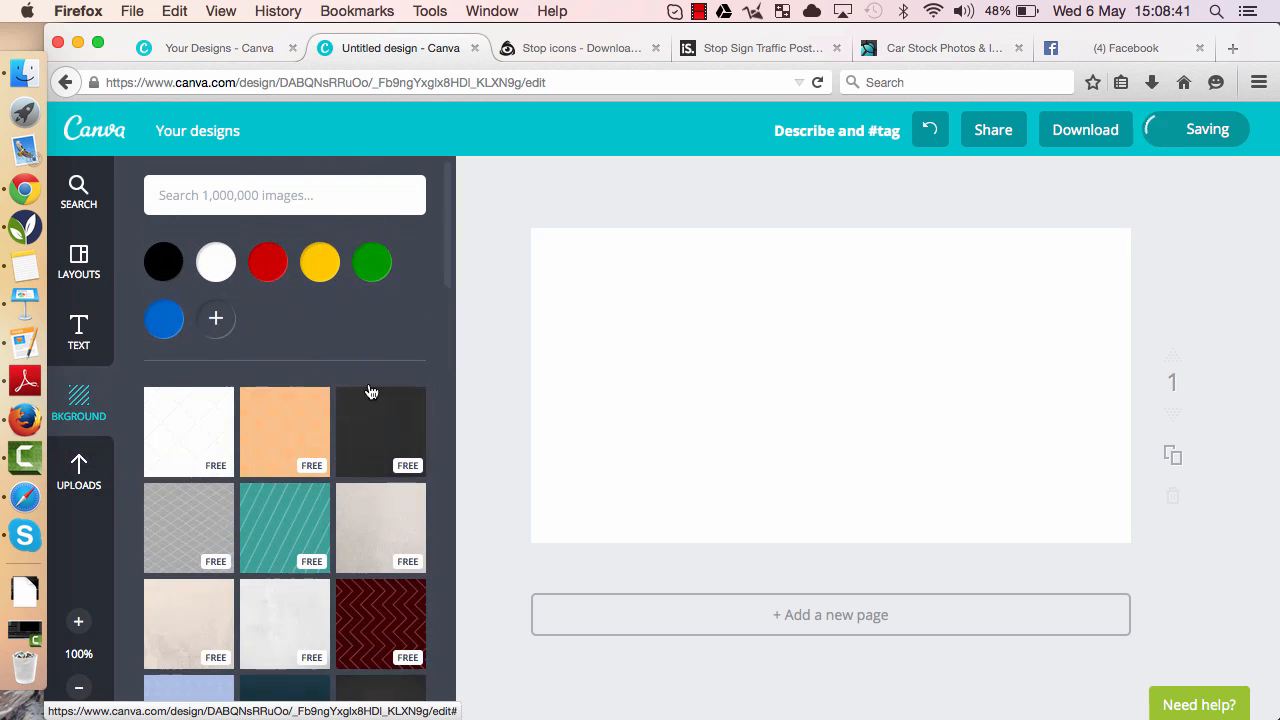
scroll(329, 380, "down", 5)
left_click(284, 496)
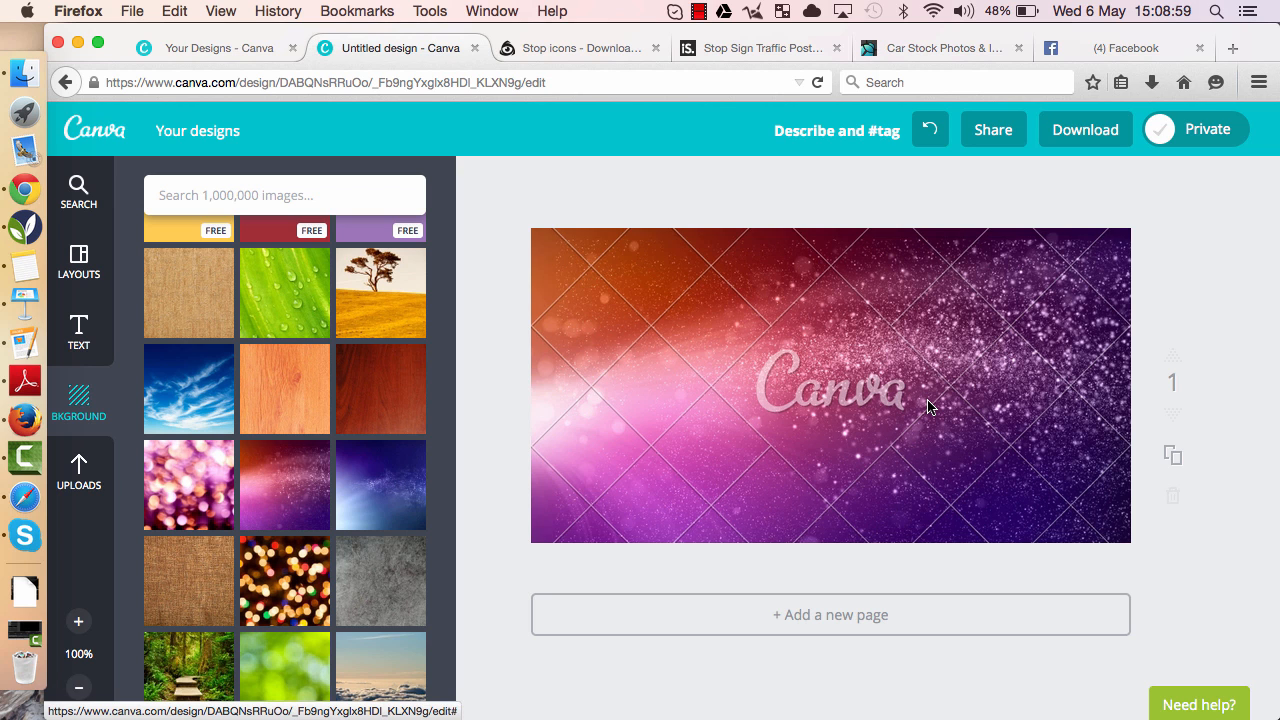
left_click(280, 392)
left_click(401, 426)
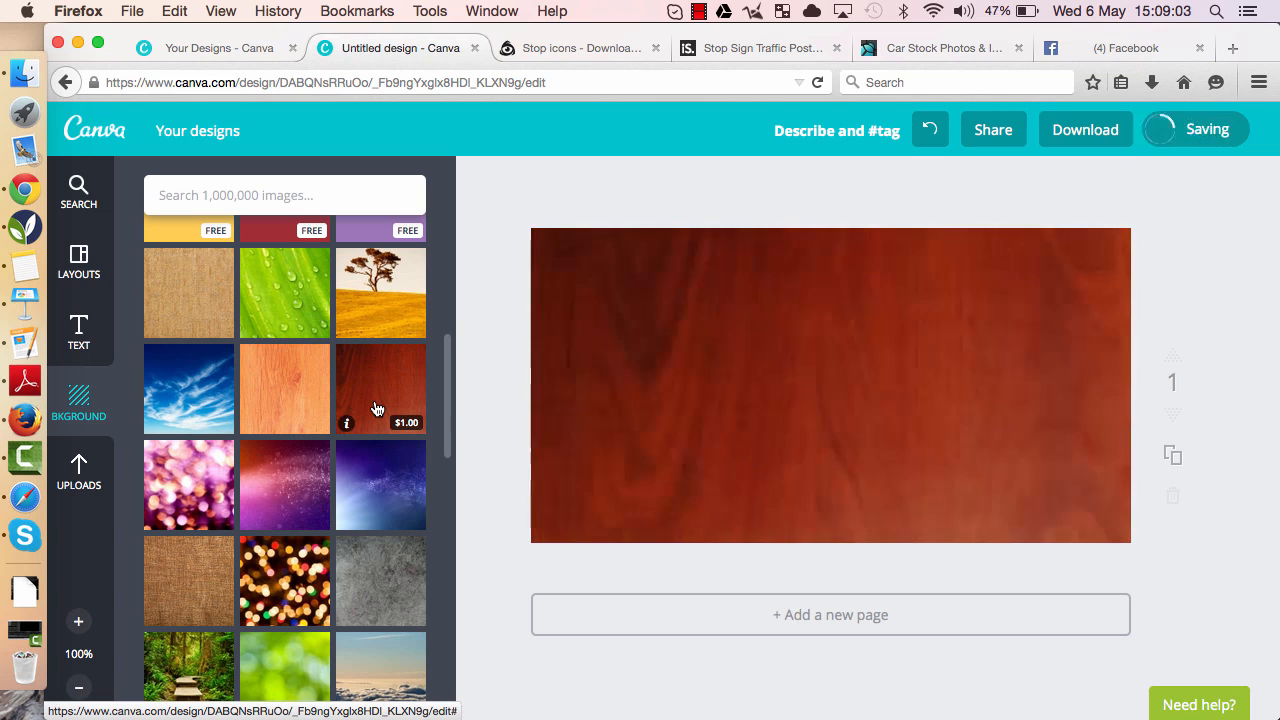
left_click(383, 583)
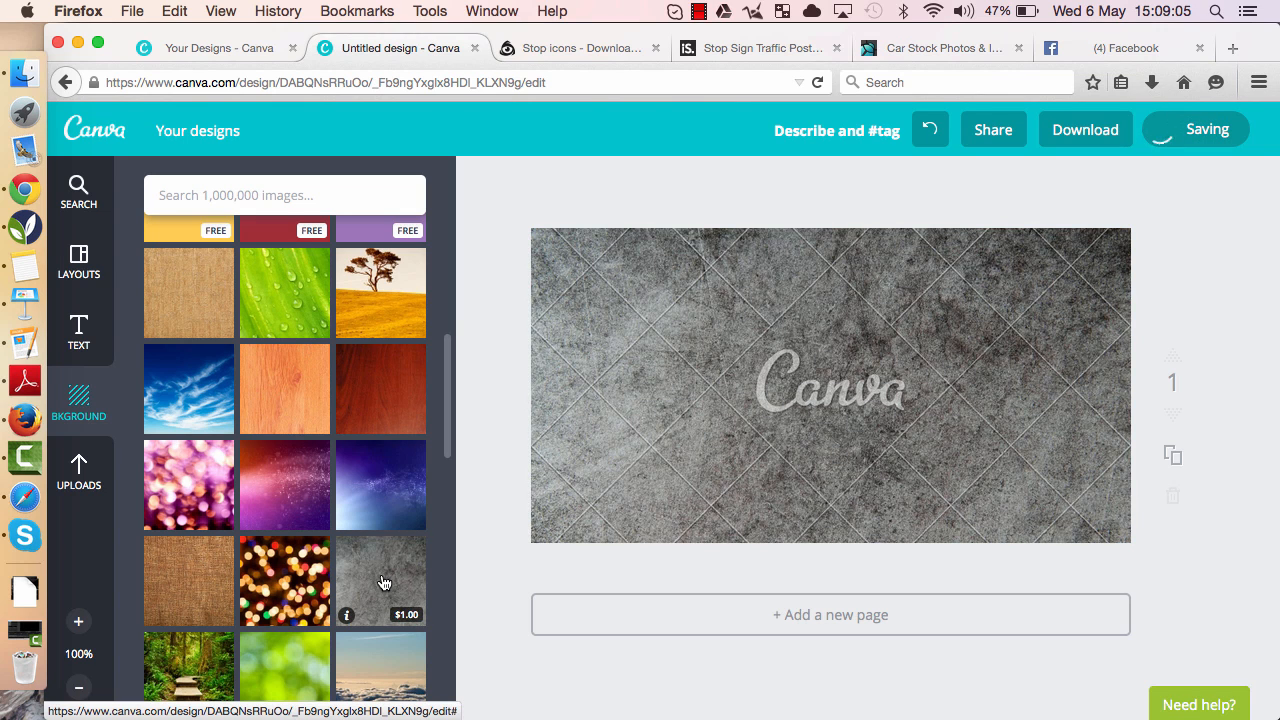
- Apply the free light paper-texture background to the page
scroll(266, 483, "down", 5)
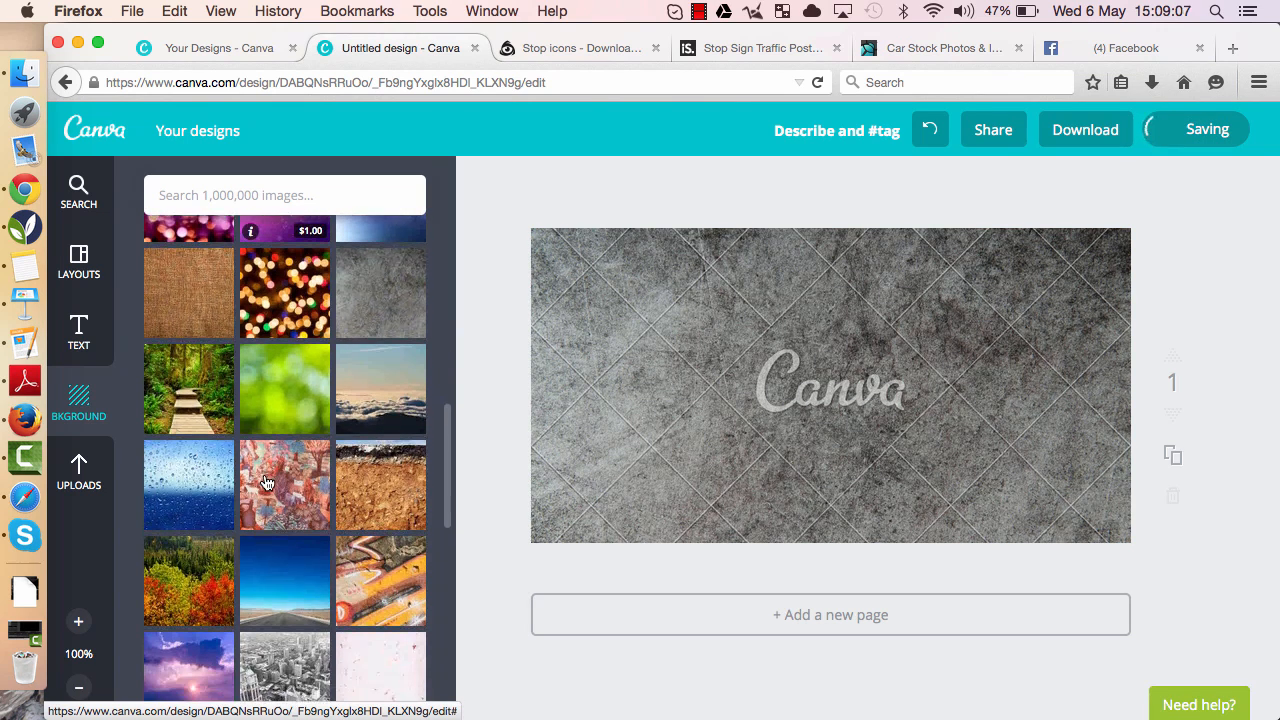
left_click(266, 483)
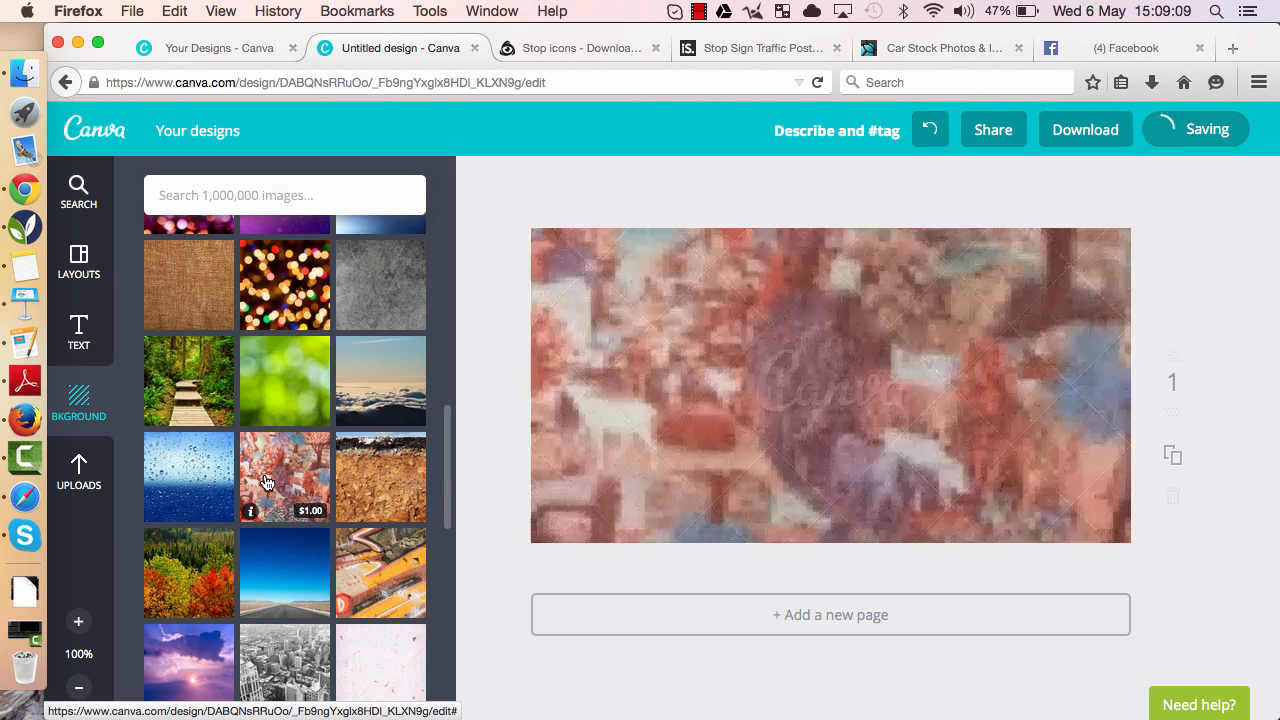
scroll(266, 483, "up", 8)
scroll(270, 482, "up", 3)
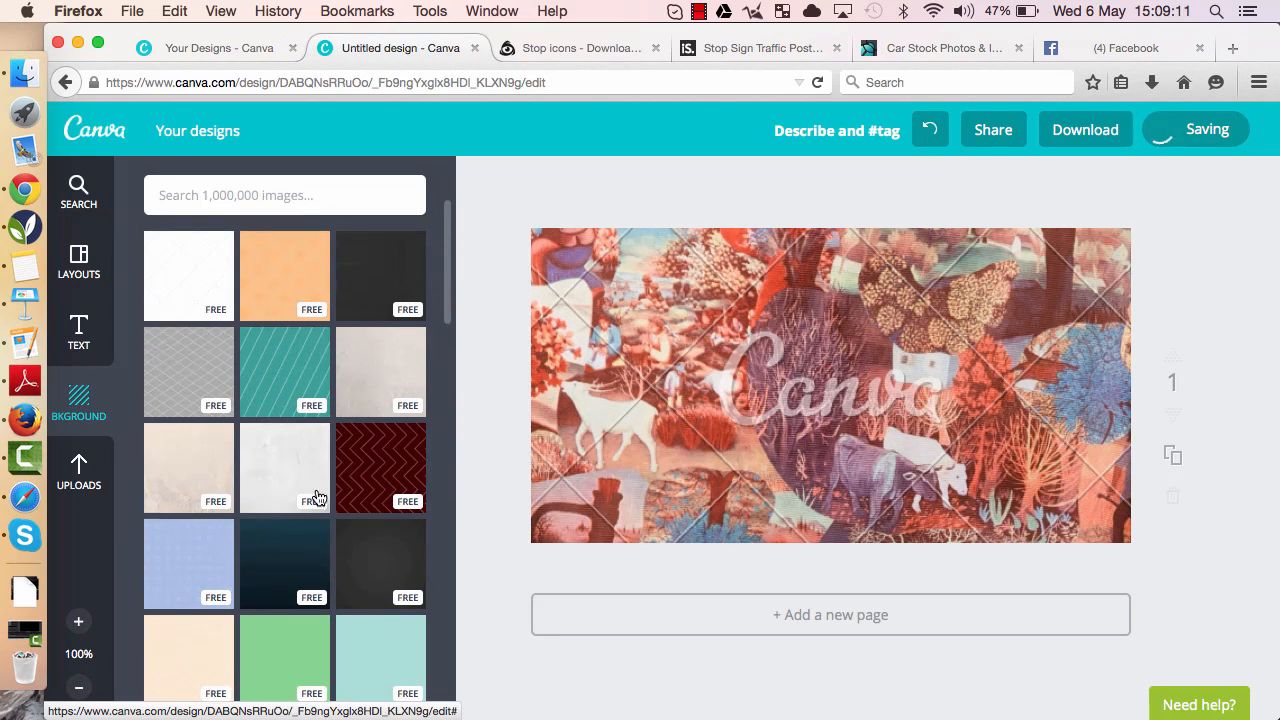
left_click(381, 520)
left_click(391, 371)
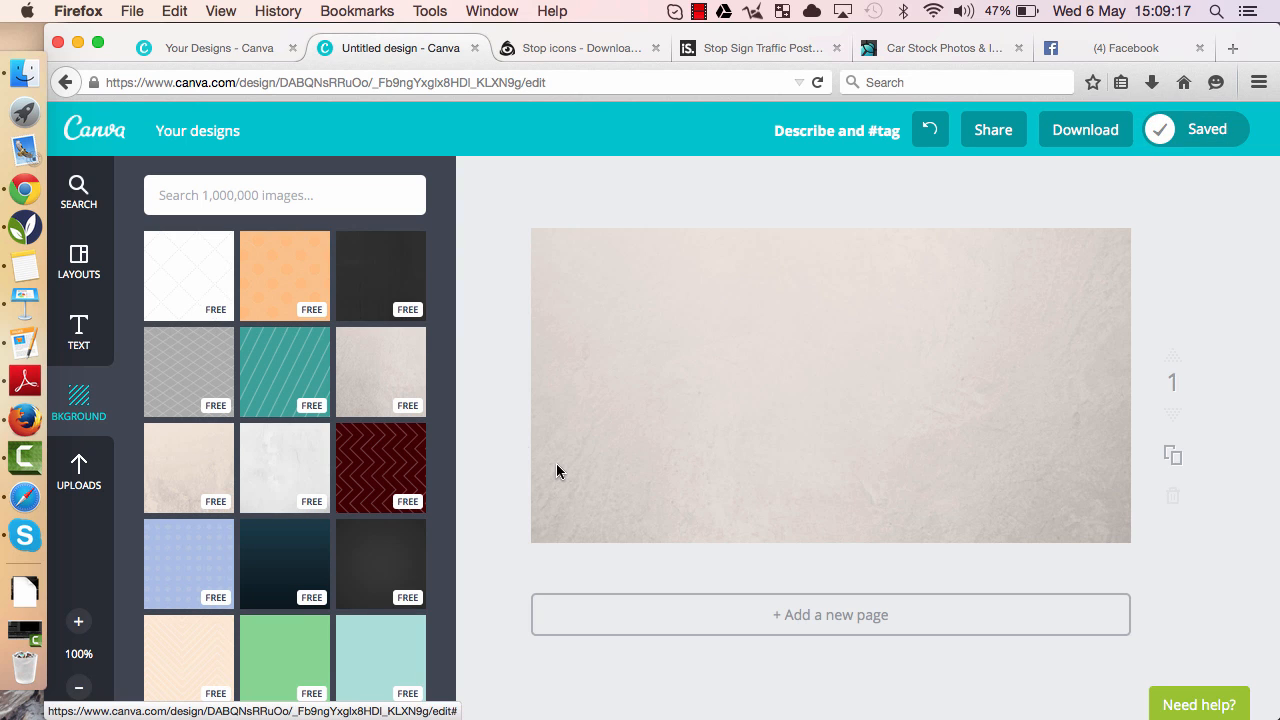
- Recolour the background texture with the custom colour c7e2c0
left_click(820, 422)
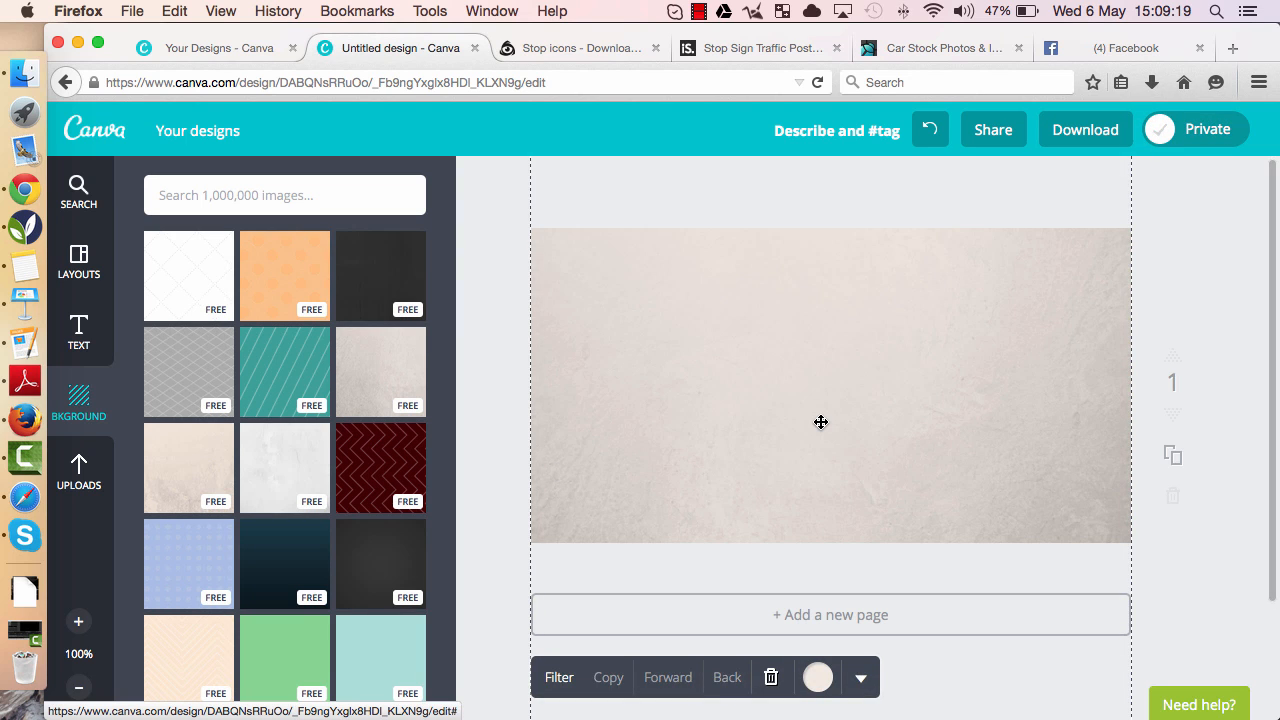
left_click(818, 677)
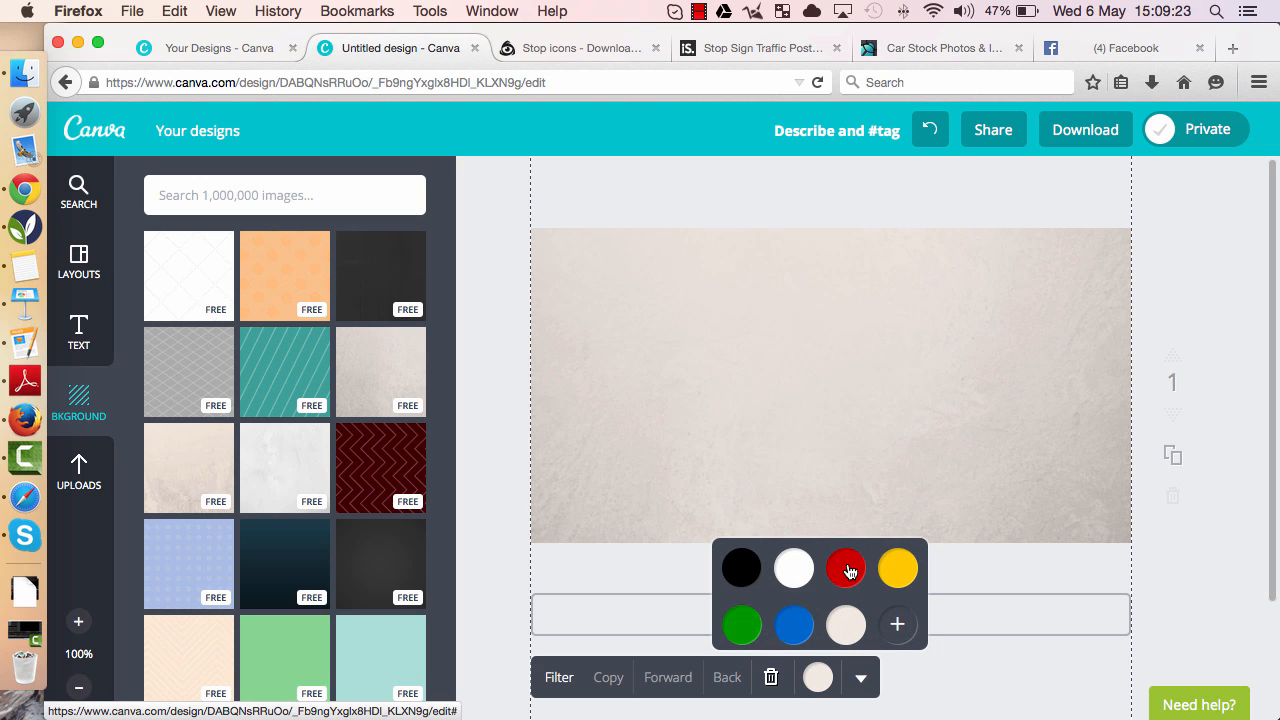
left_click(847, 570)
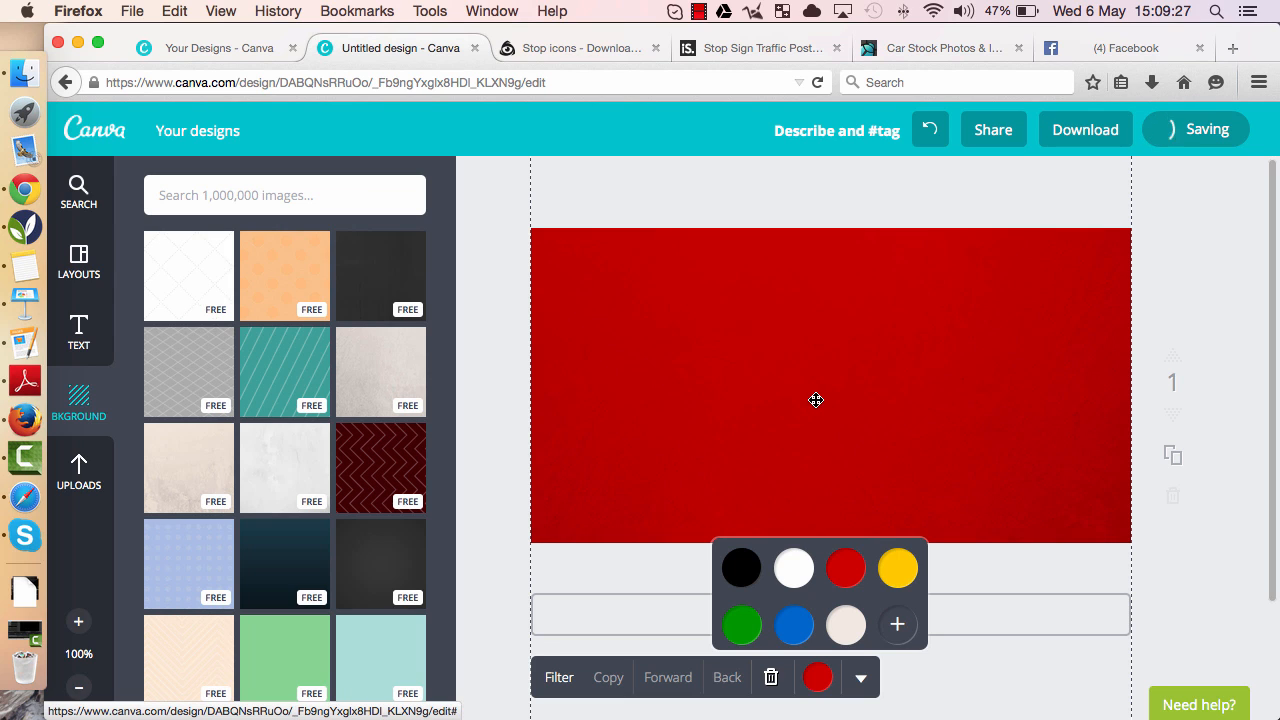
left_click(894, 570)
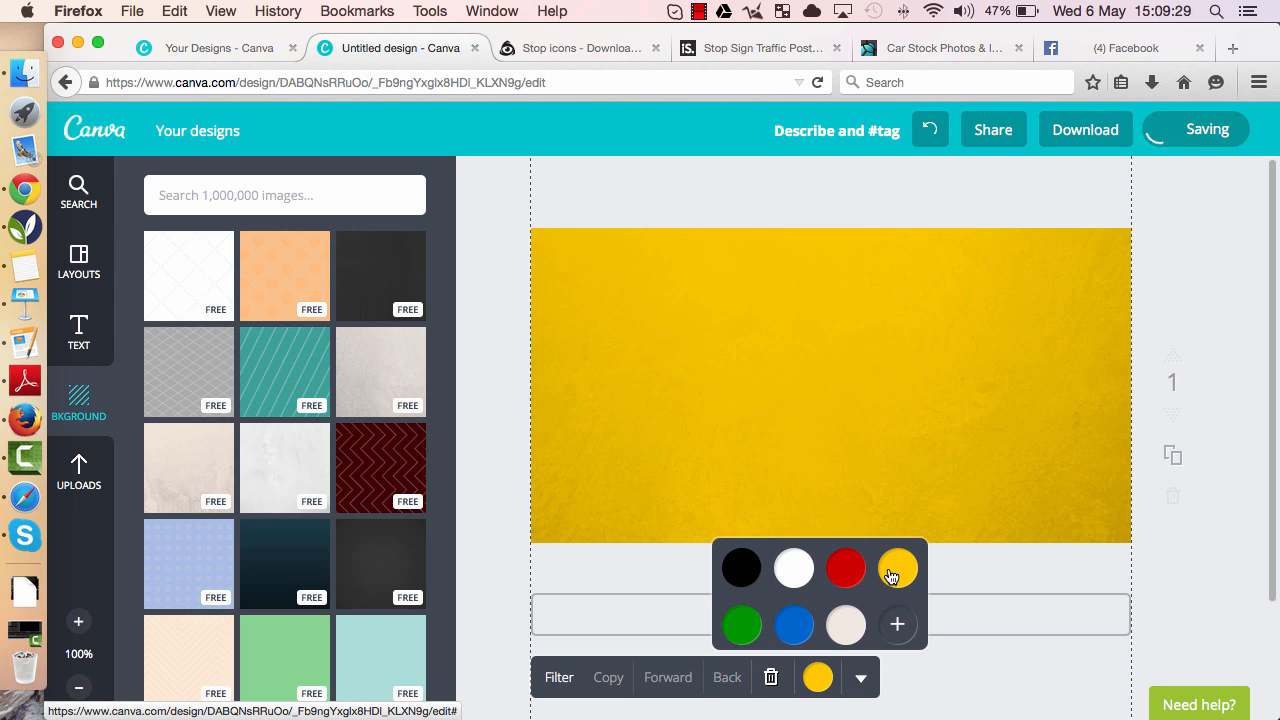
left_click(897, 624)
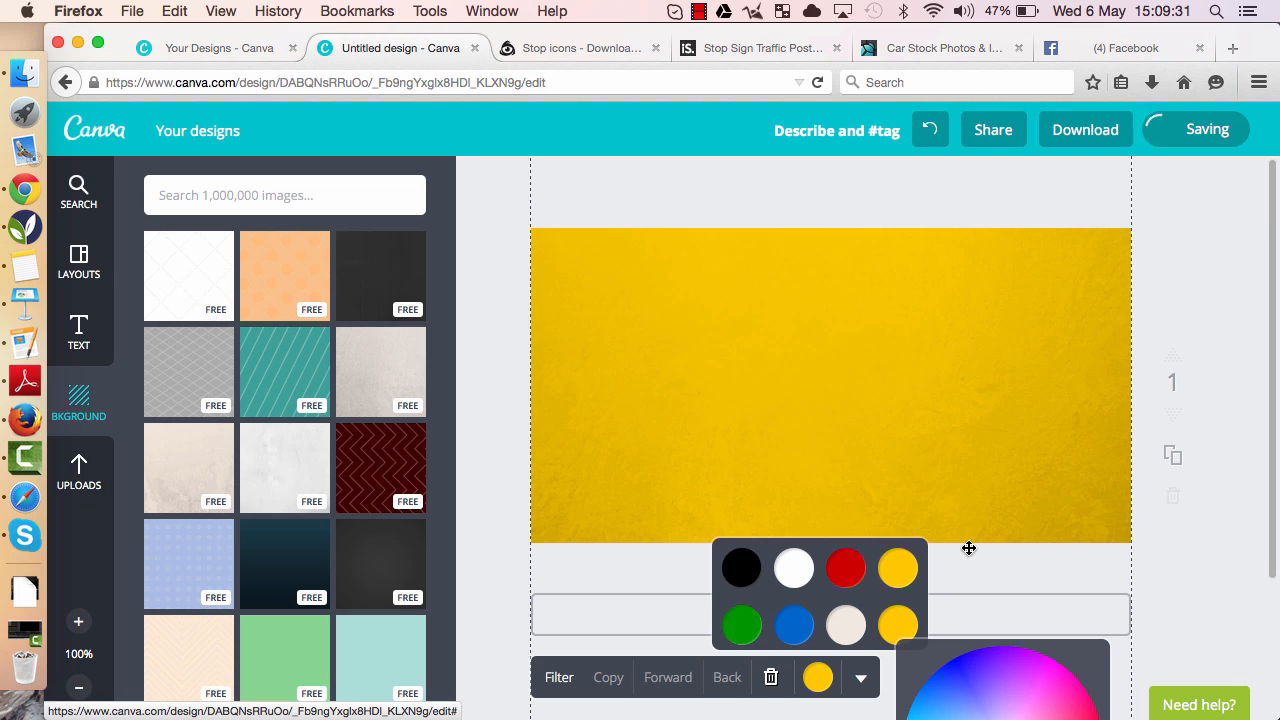
scroll(968, 548, "down", 3)
left_click_drag(1062, 621, 992, 584)
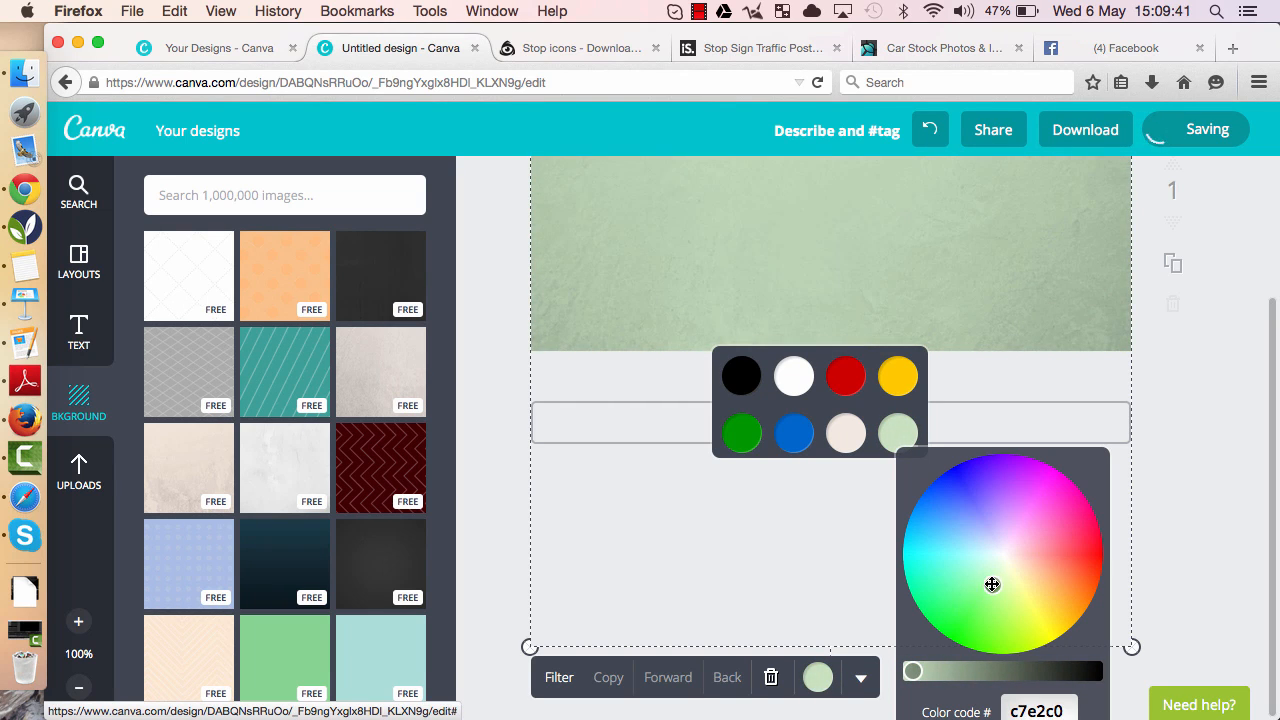
left_click(486, 318)
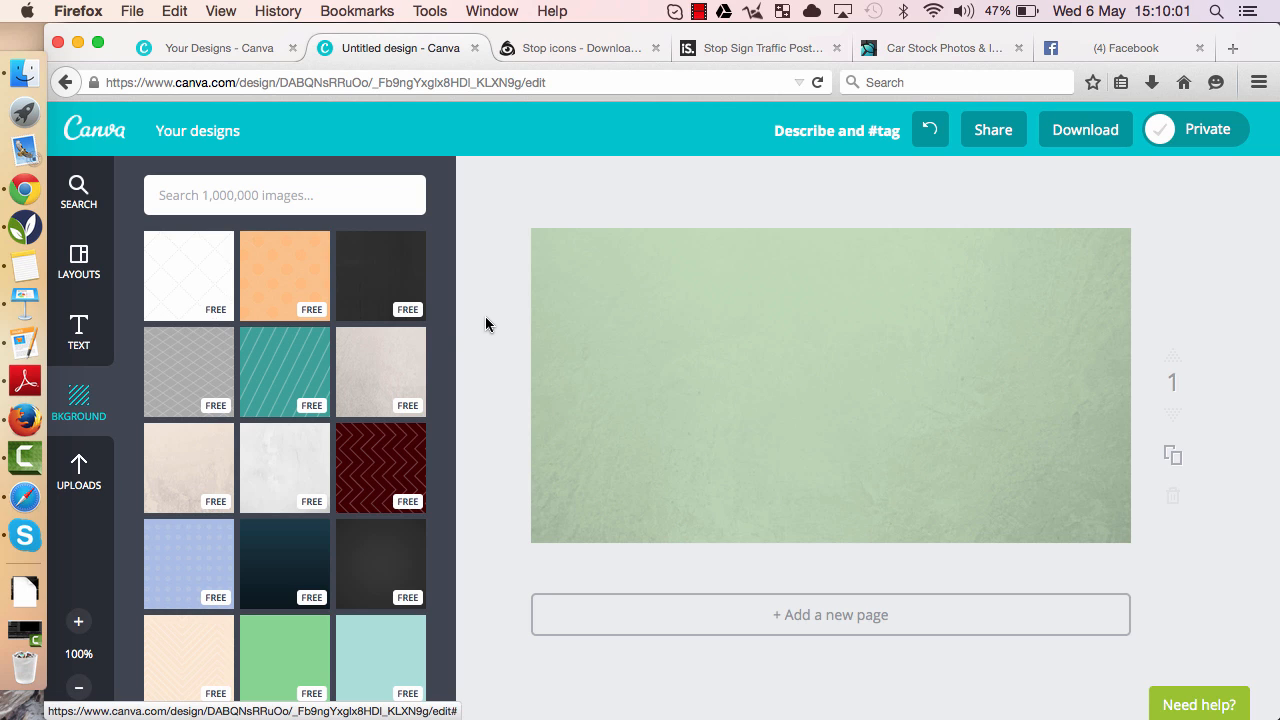
- Add a heading text box reading Test
left_click(82, 338)
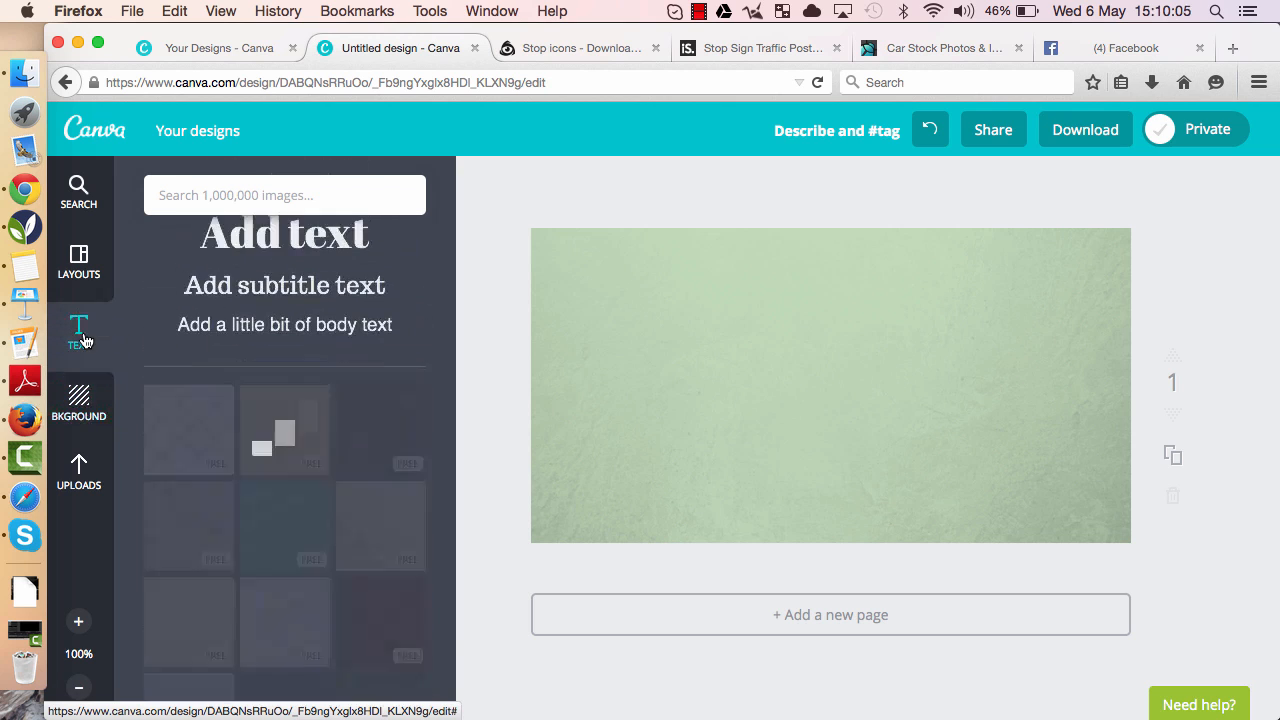
left_click(294, 265)
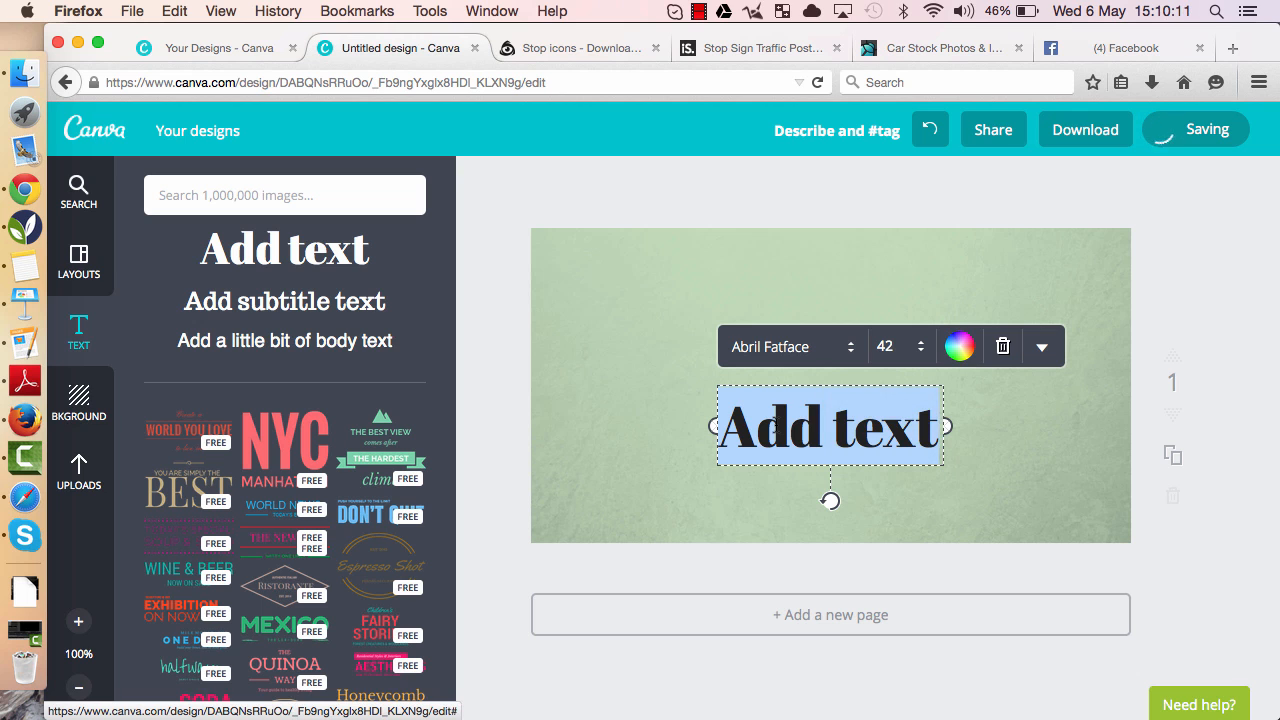
type("Test")
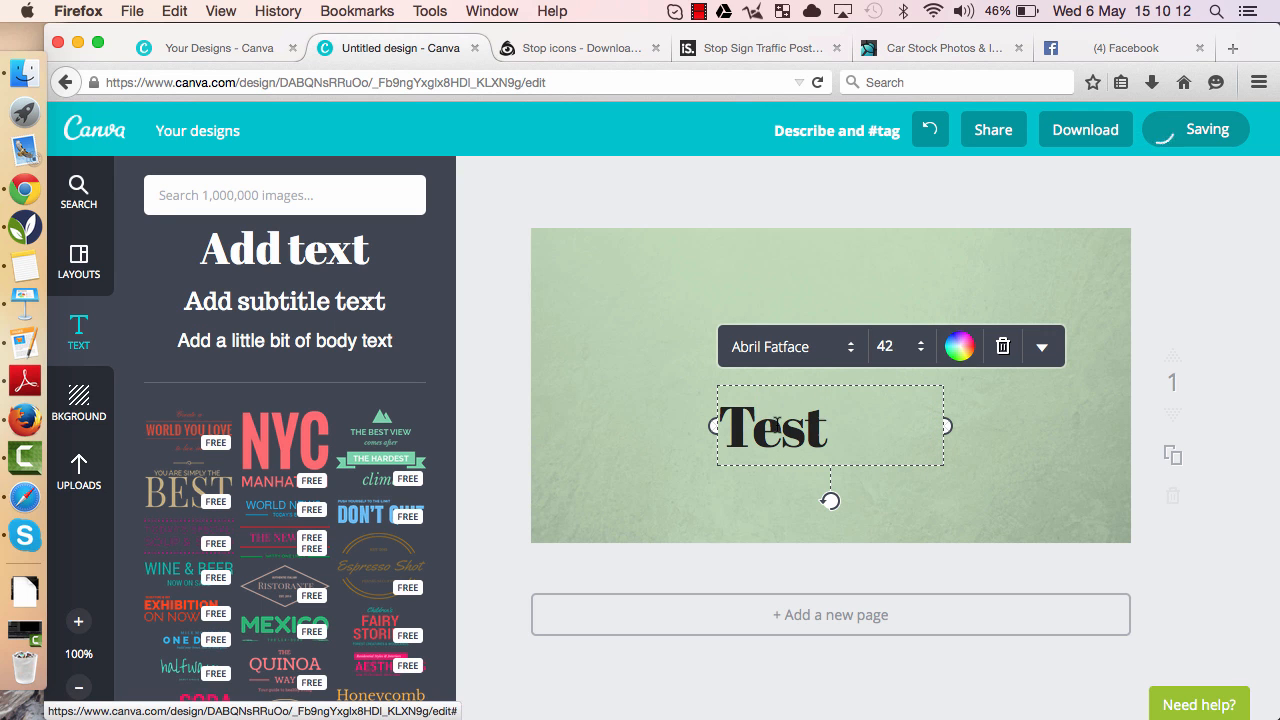
- Change the Test heading's font to Schoolbell and its size to 64
left_click(846, 350)
scroll(817, 381, "down", 20)
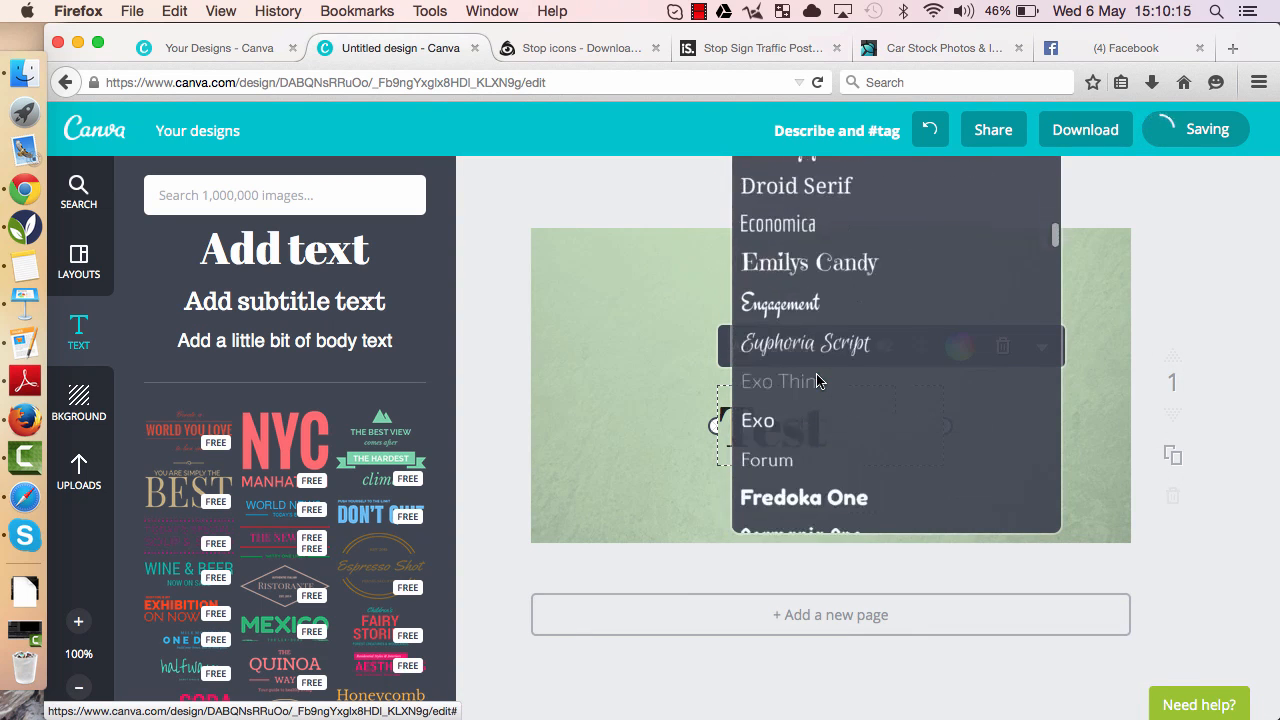
scroll(817, 381, "down", 20)
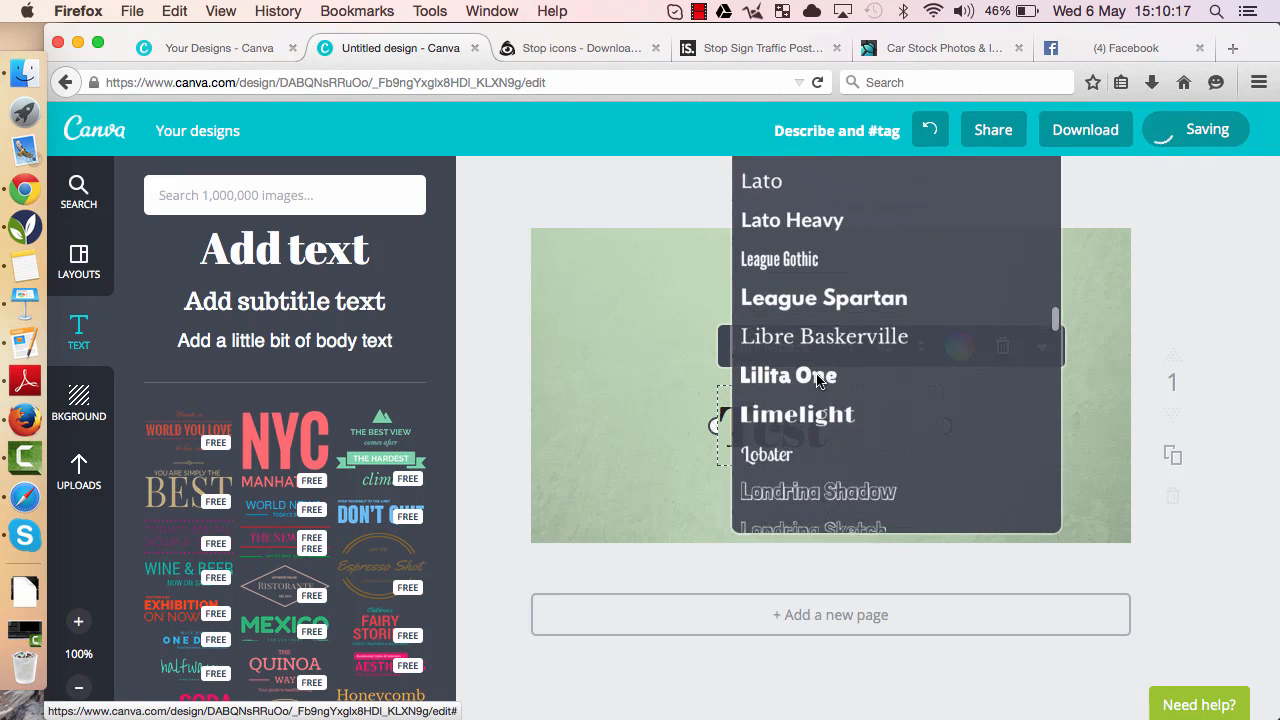
scroll(817, 381, "down", 15)
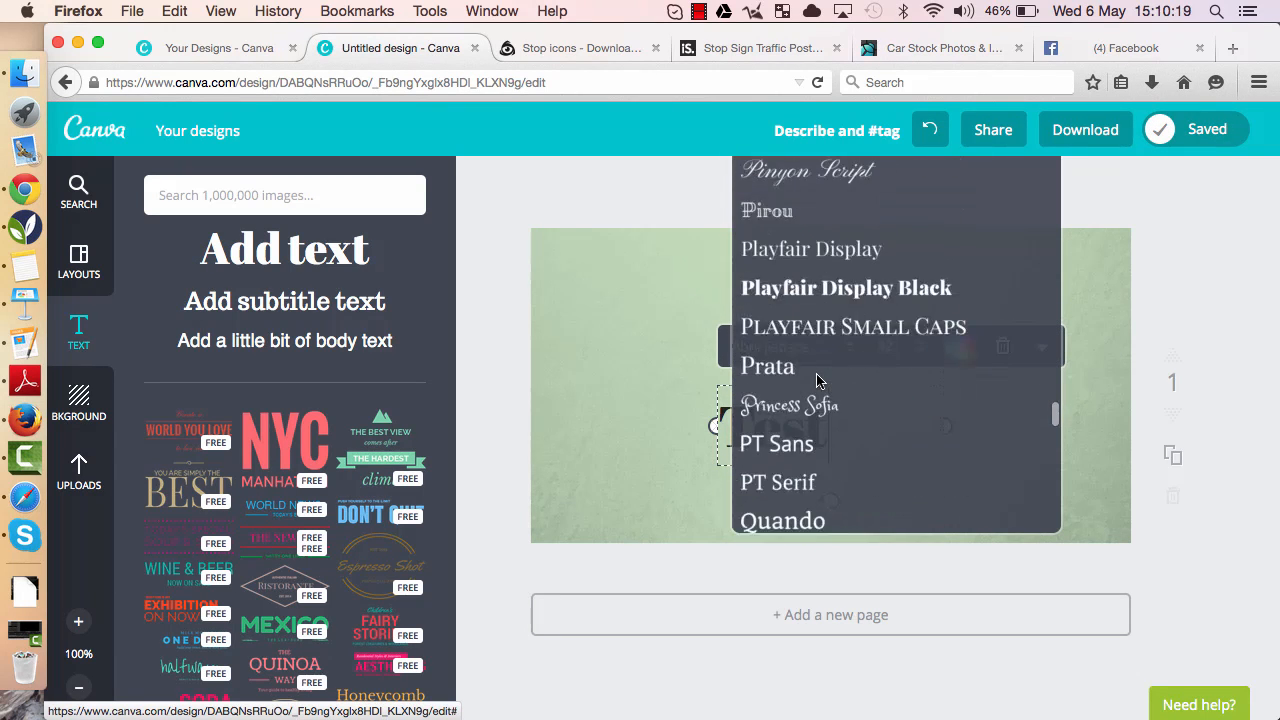
scroll(817, 381, "down", 10)
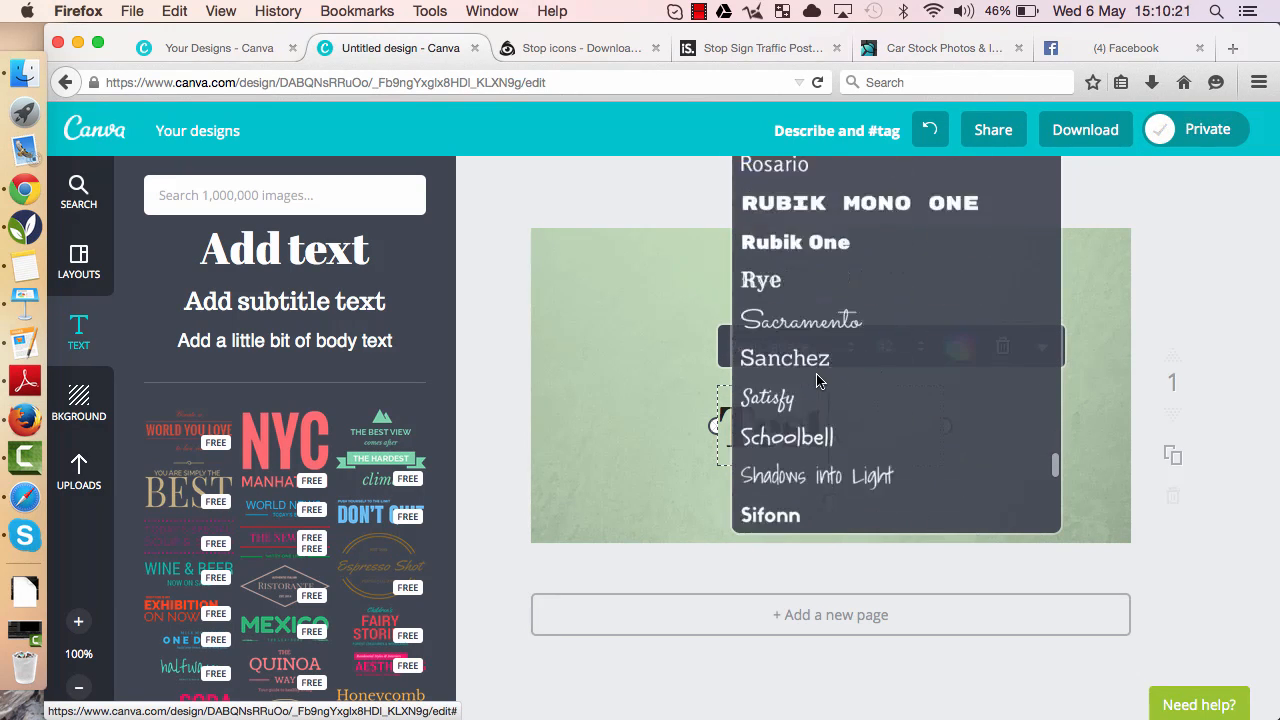
left_click(793, 293)
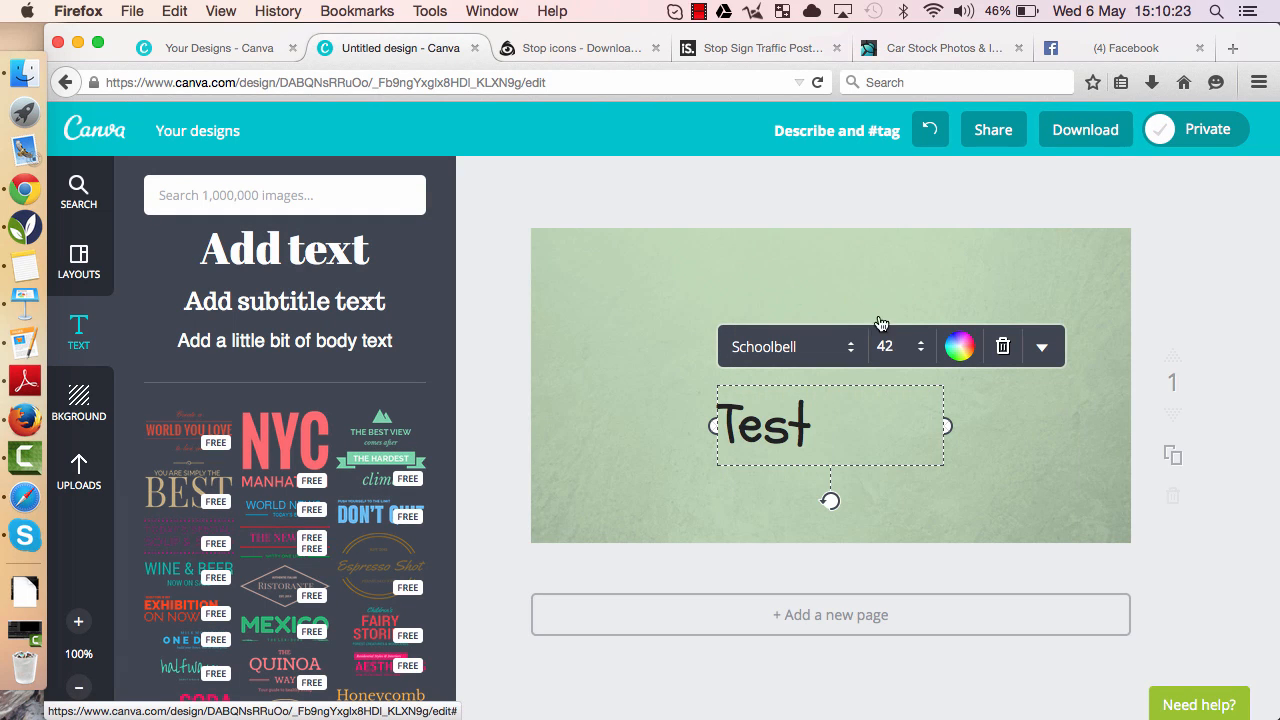
left_click(890, 346)
left_click(912, 627)
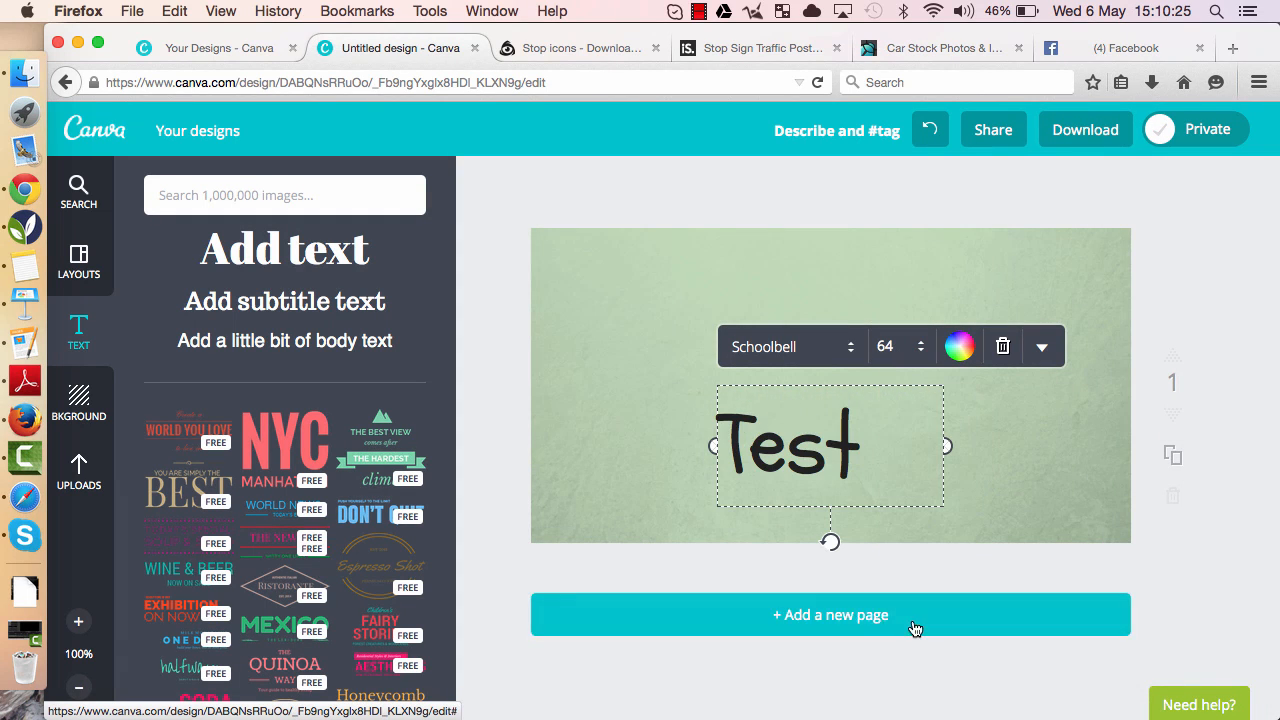
- Colour the heading yellow and move it to the page's upper-left corner
left_click(962, 358)
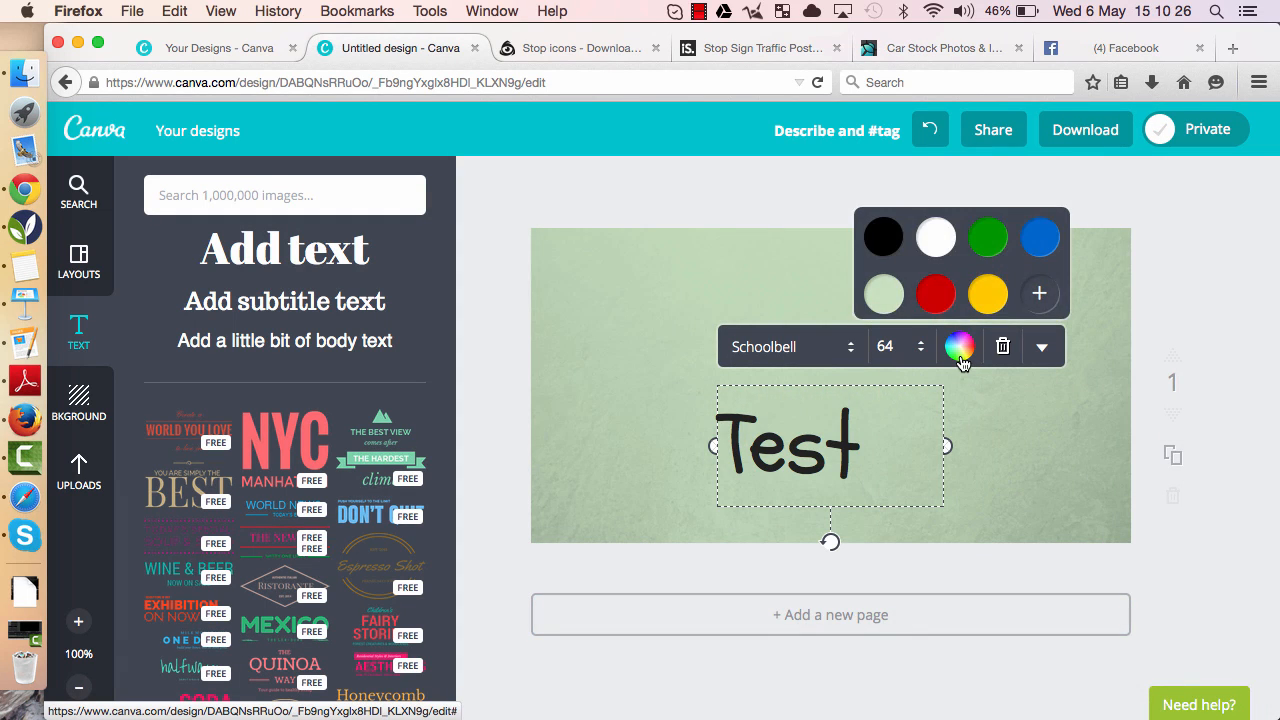
left_click(987, 294)
left_click(578, 436)
left_click_drag(777, 443, 622, 290)
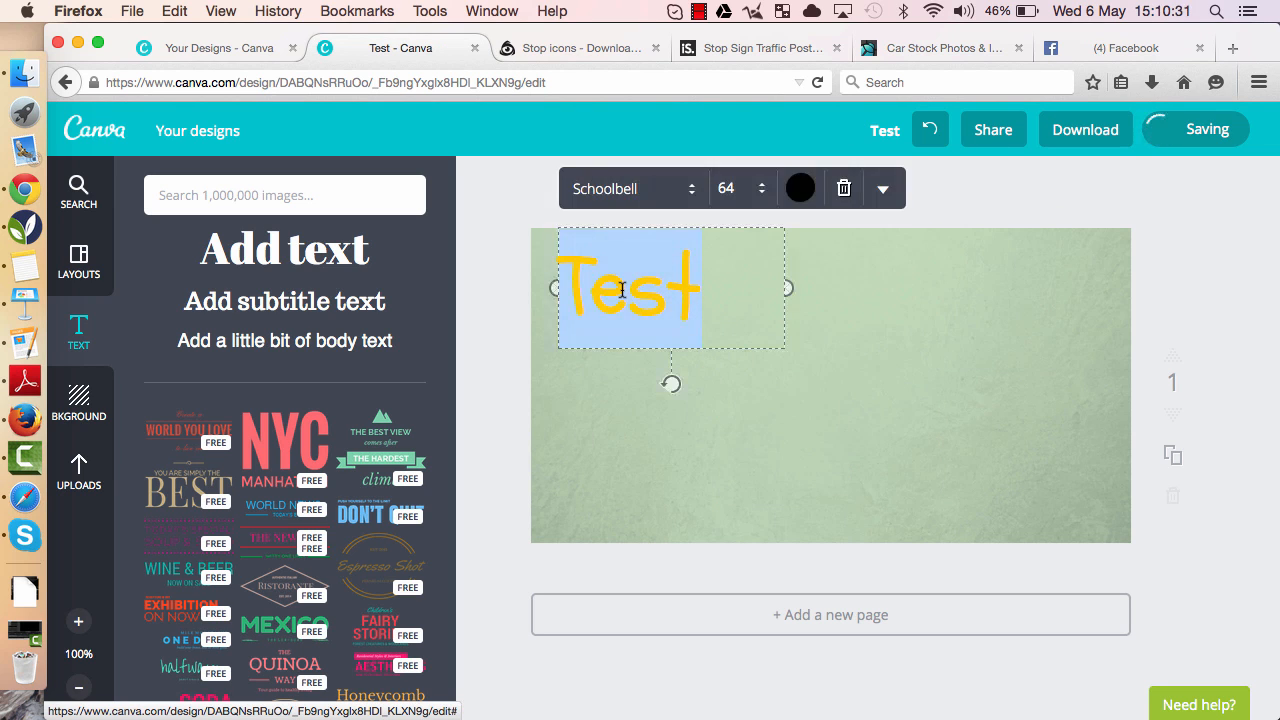
- Recolour the heading text black
left_click(801, 188)
left_click(722, 246)
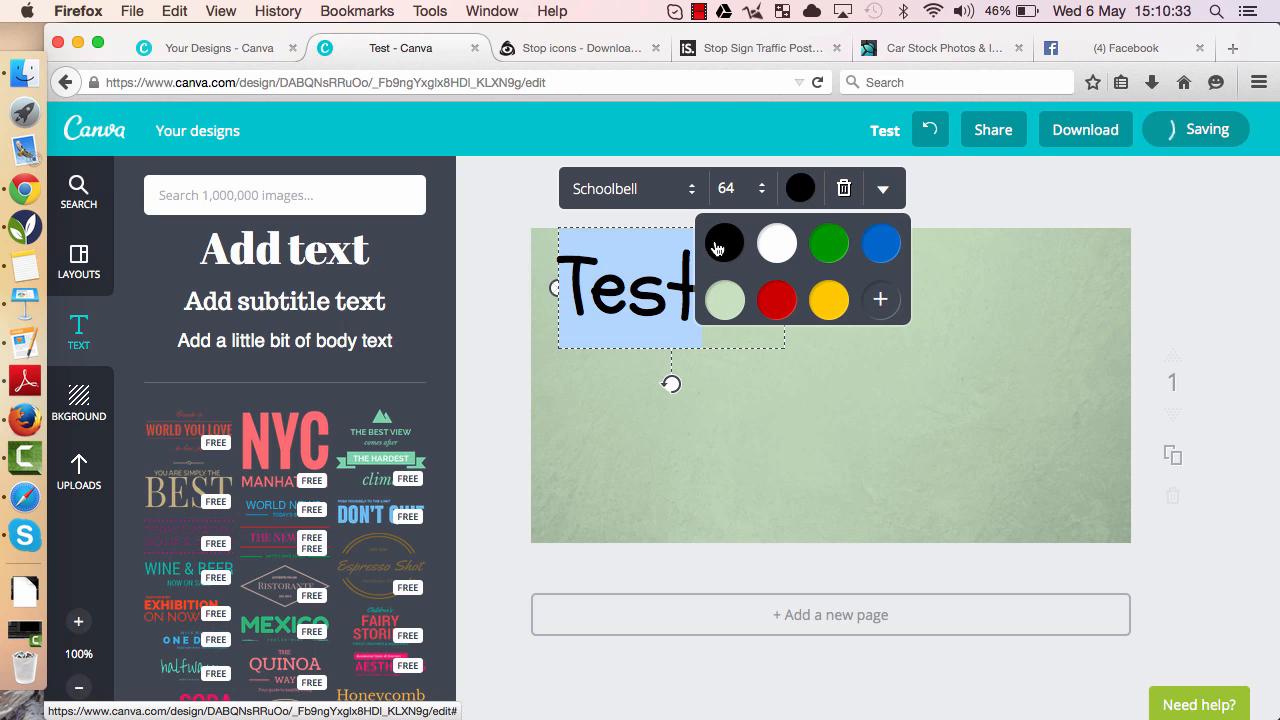
left_click(638, 422)
mouse_move(631, 262)
left_mouse_down()
mouse_move(775, 320)
mouse_move(898, 462)
mouse_move(631, 263)
left_mouse_up()
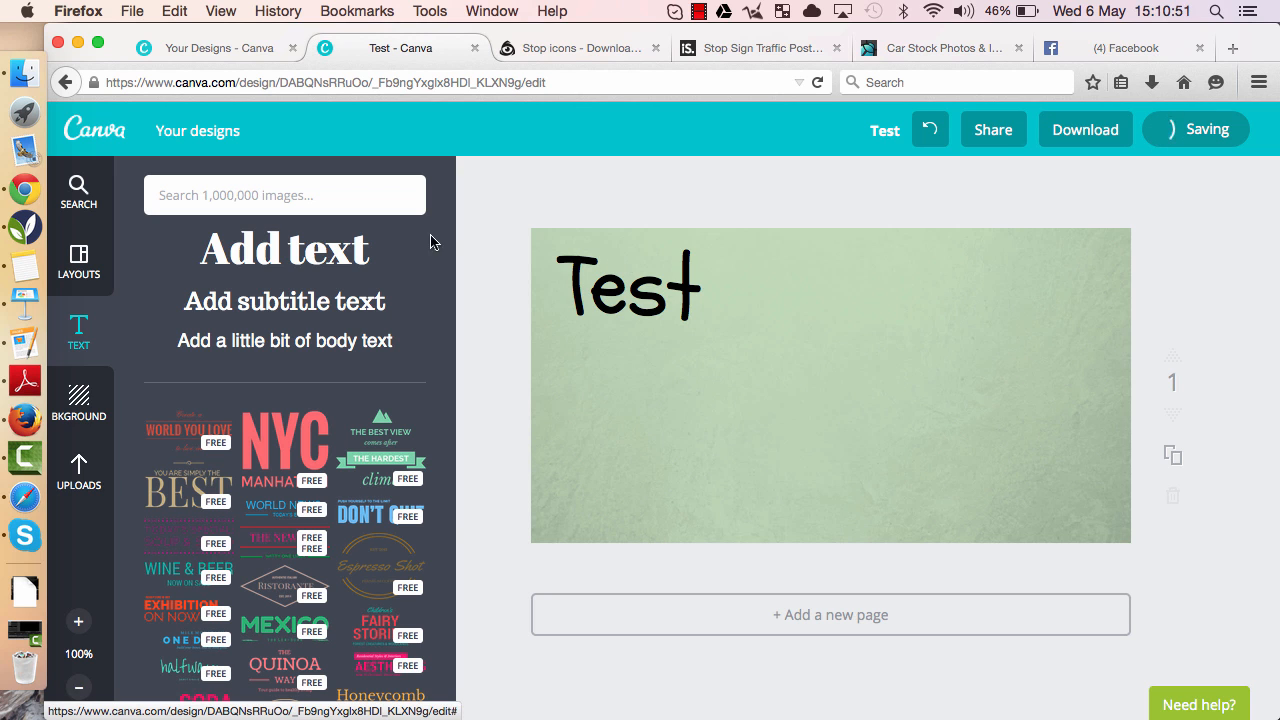
- Switch to the Iconfinder tab and browse the stop icon results
left_click(577, 50)
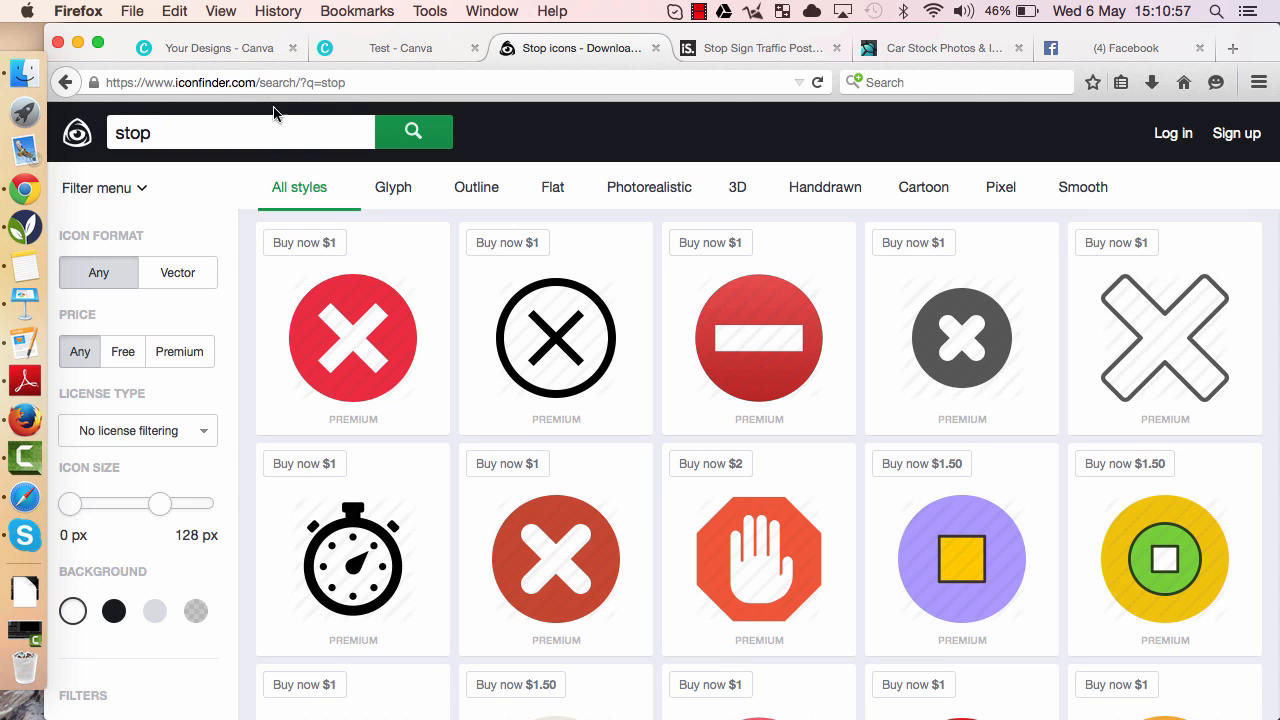
left_click(253, 84)
left_click_drag(253, 84, 145, 86)
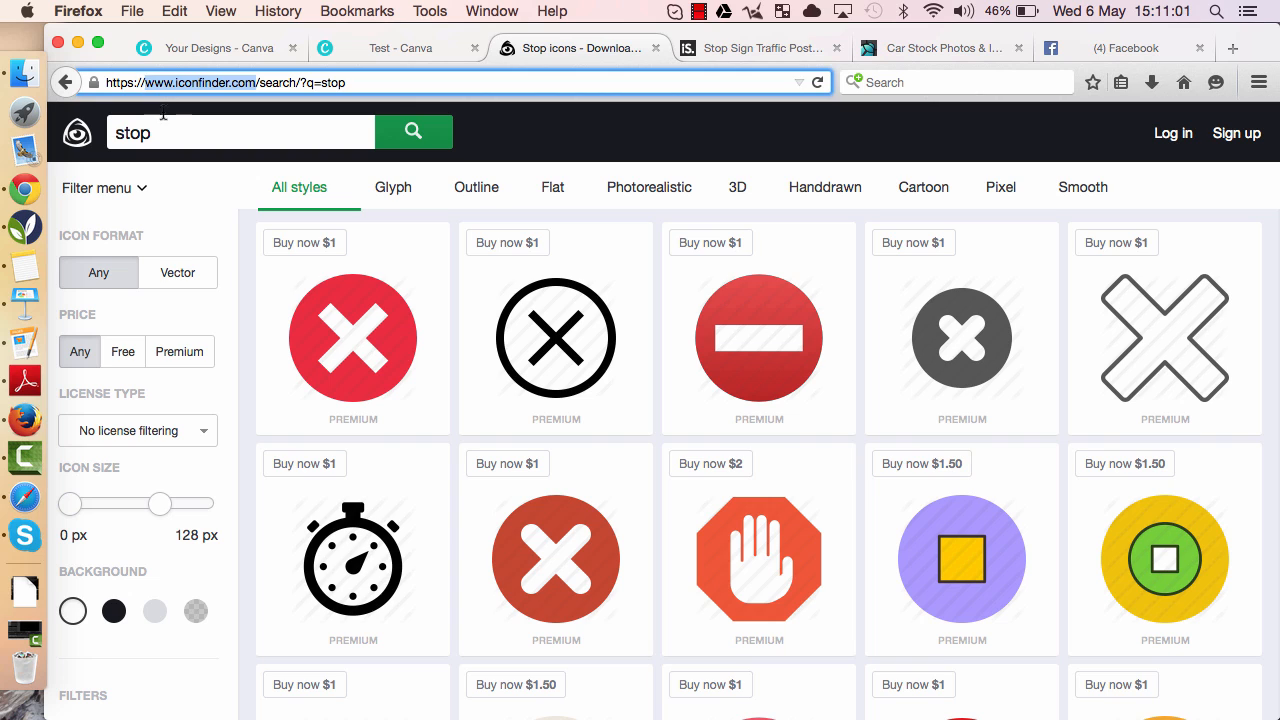
left_click(155, 133)
double_click(158, 133)
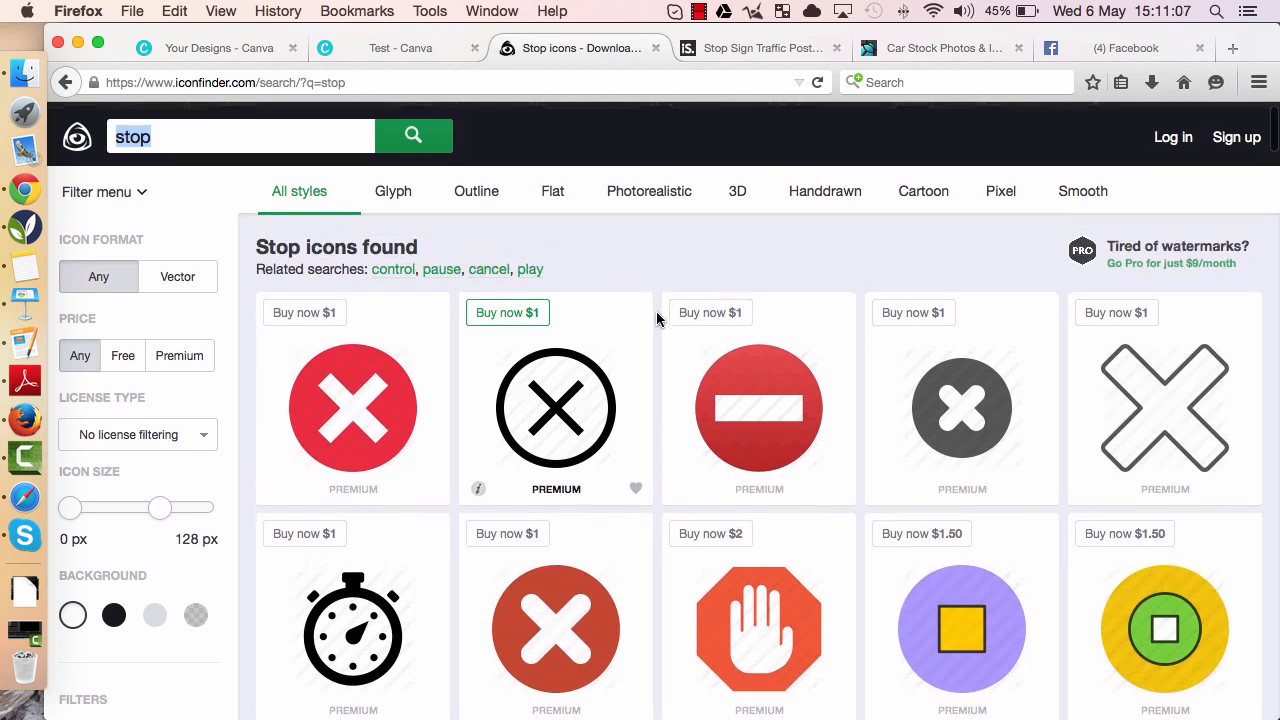
scroll(657, 319, "down", 3)
scroll(657, 319, "down", 5)
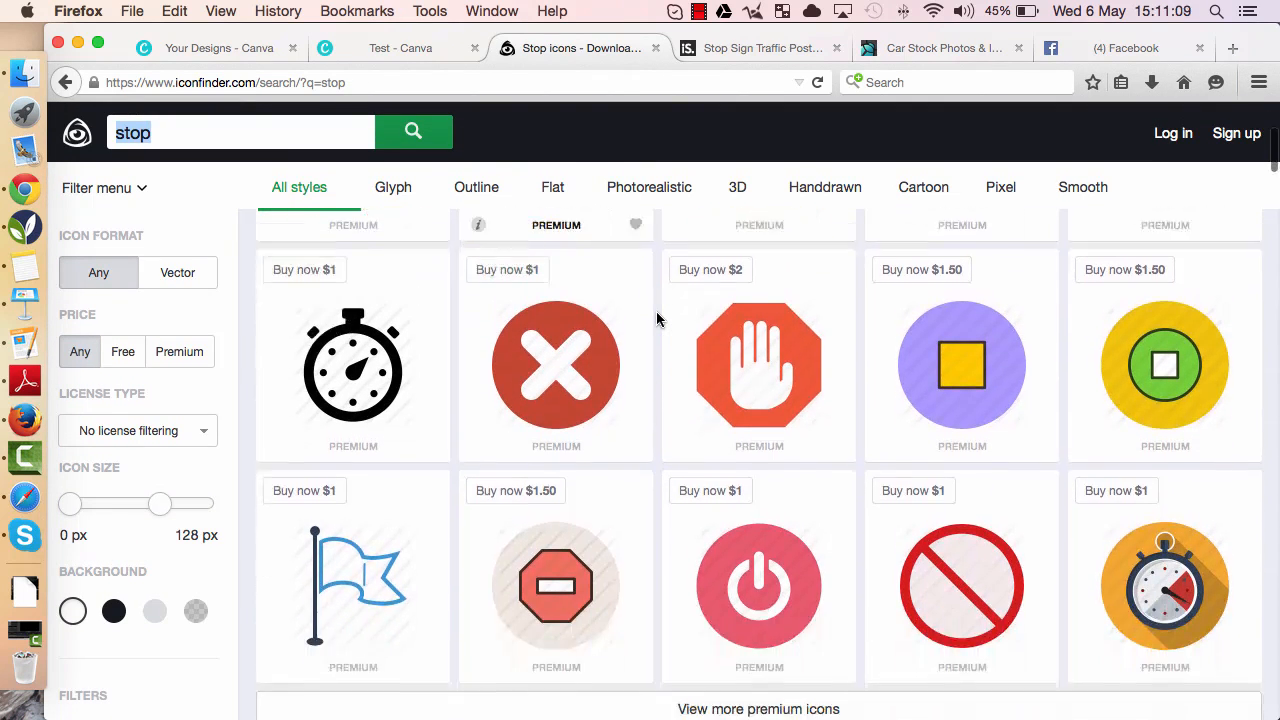
scroll(660, 318, "down", 4)
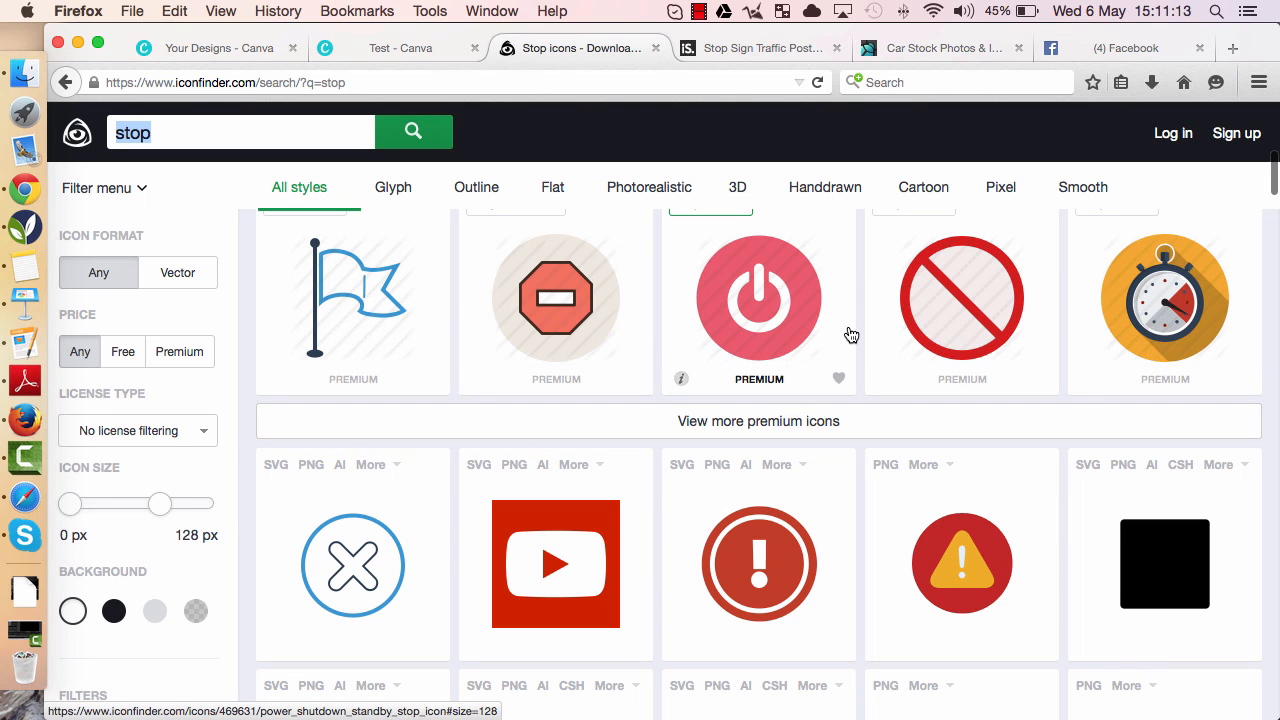
scroll(643, 340, "up", 10)
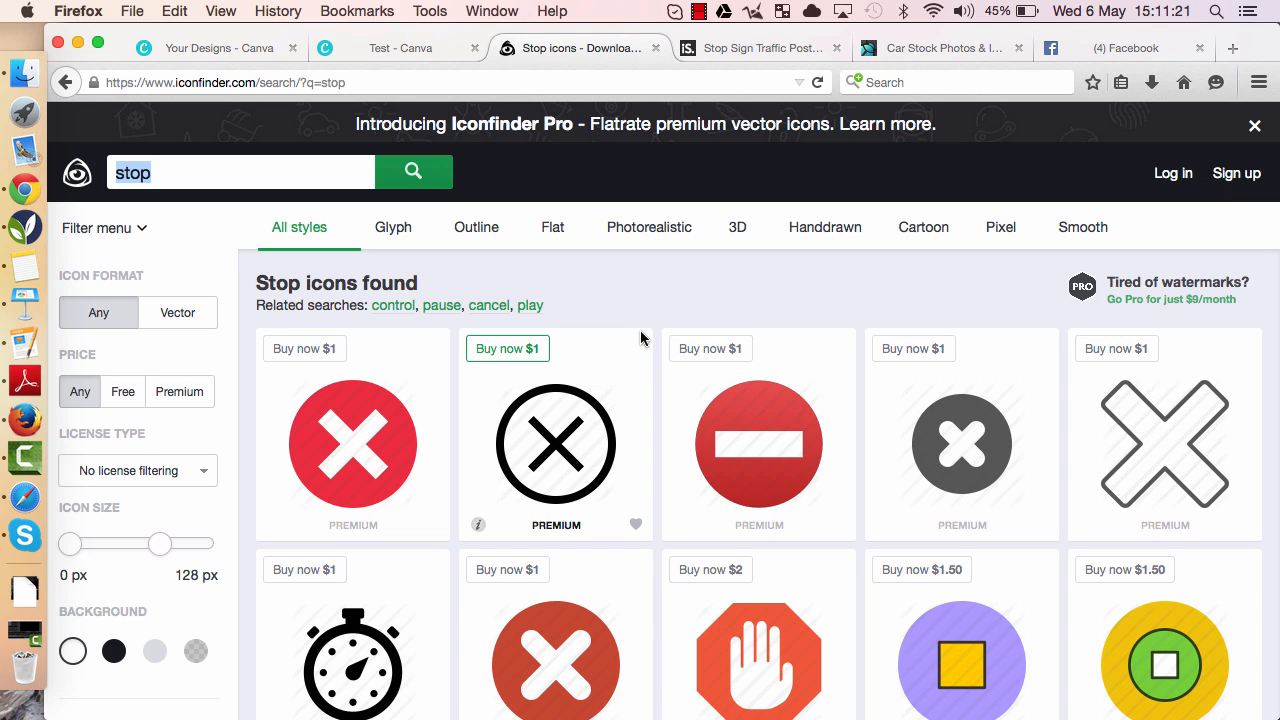
- Switch to the iStock tab and search its stock photos for stop
left_click(743, 56)
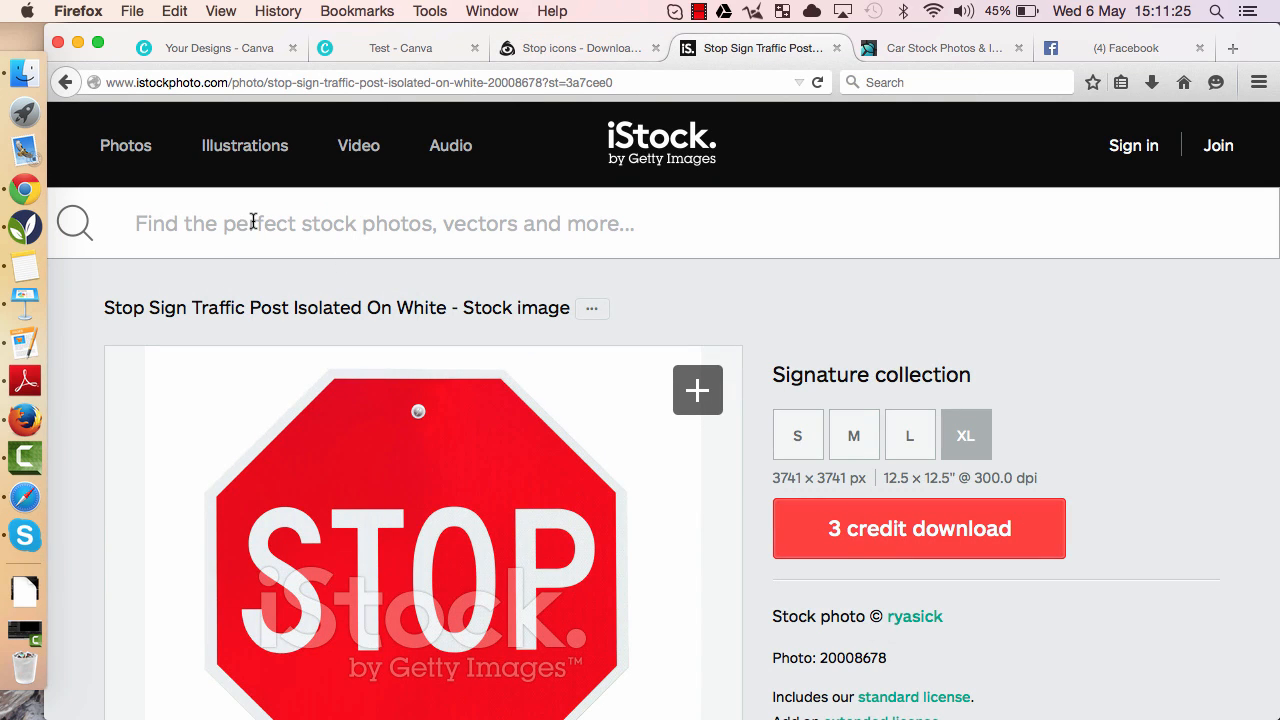
left_click(114, 156)
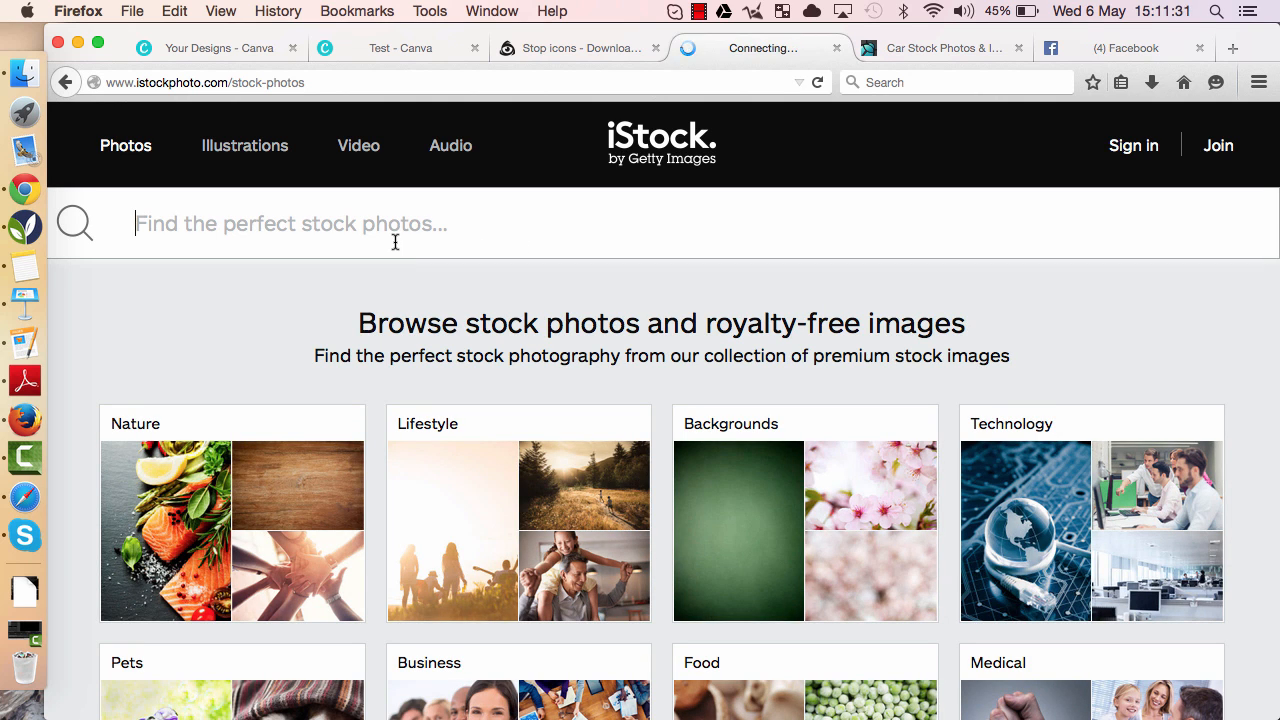
type("stop")
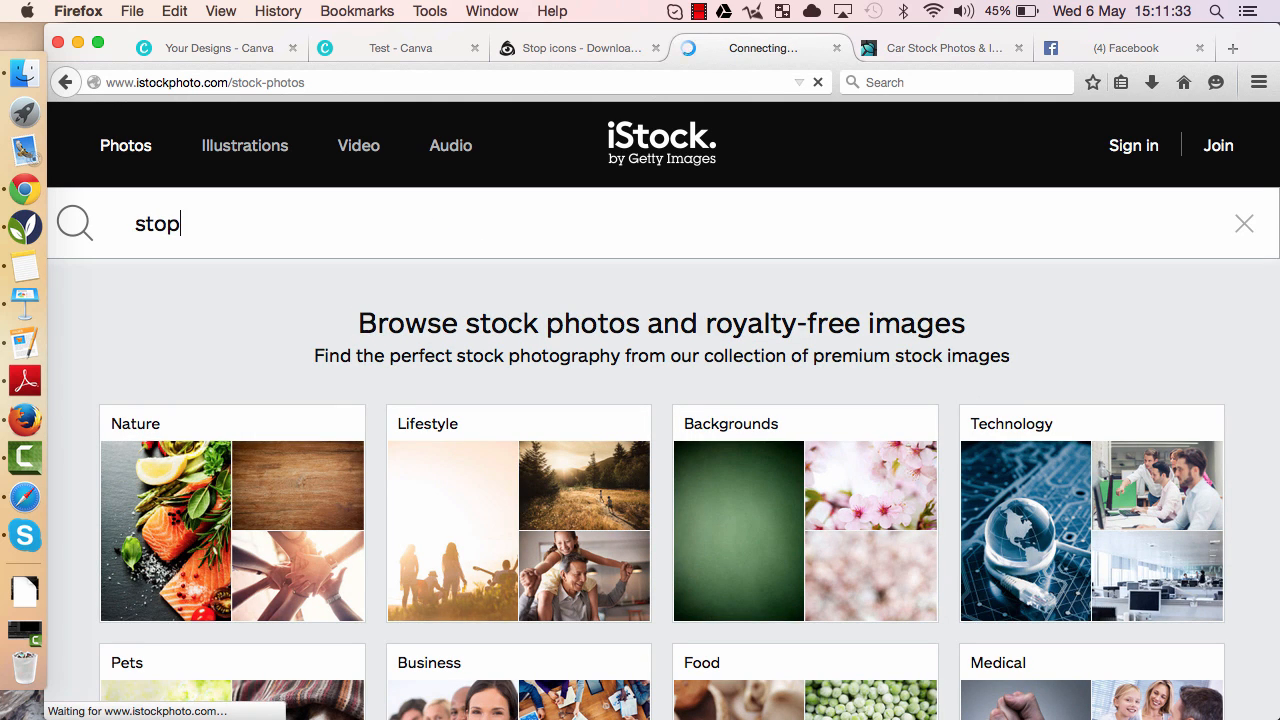
key("Return")
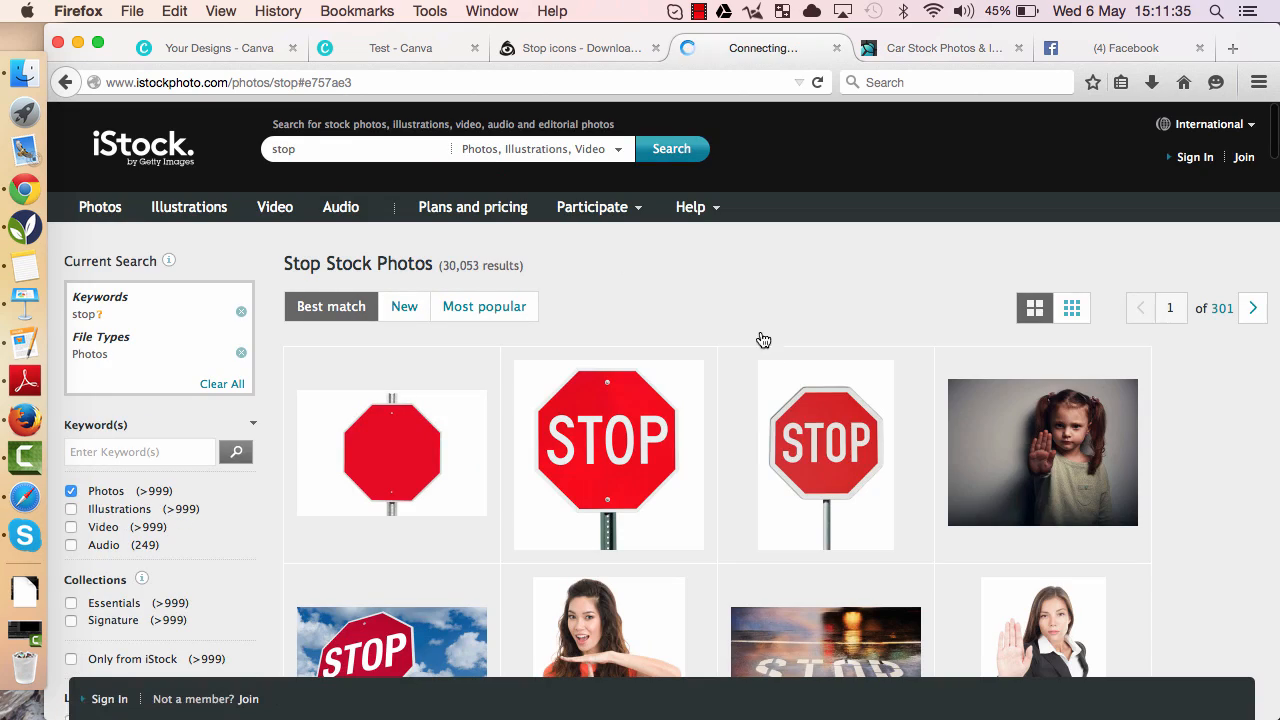
- Open the stop sign against deep blue sky image from the results and view its details
scroll(723, 366, "down", 10)
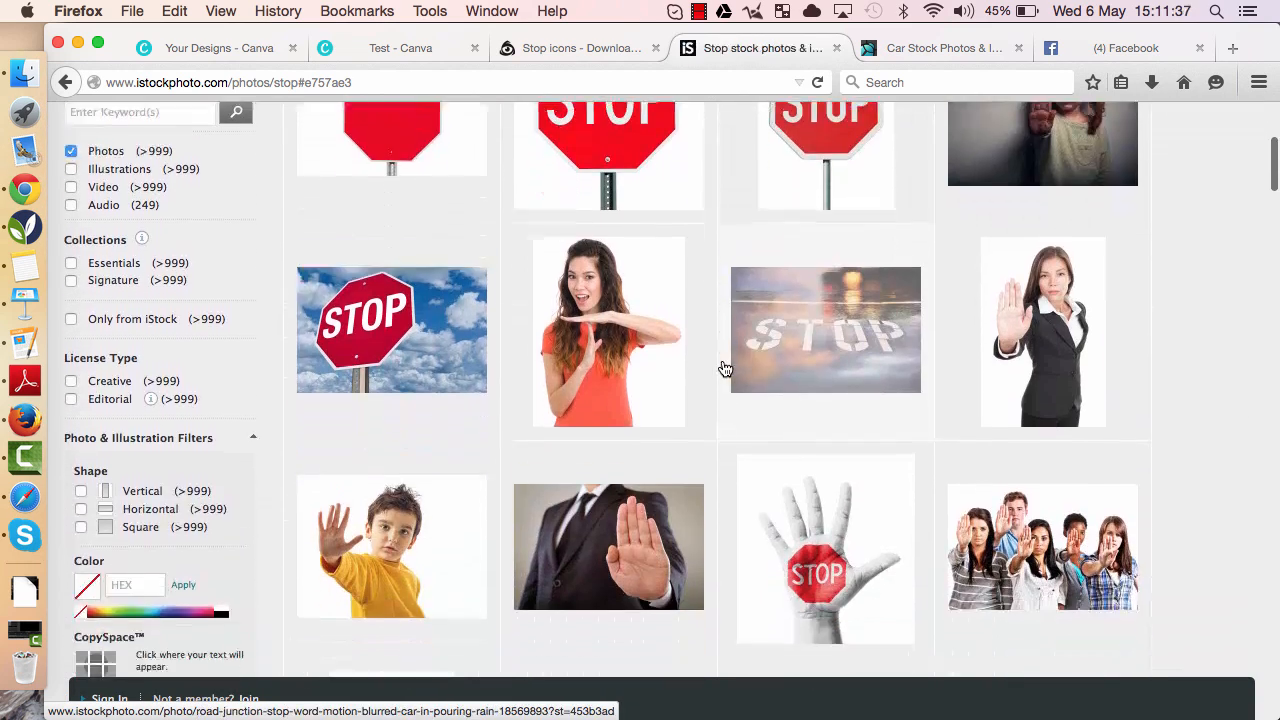
scroll(725, 370, "down", 3)
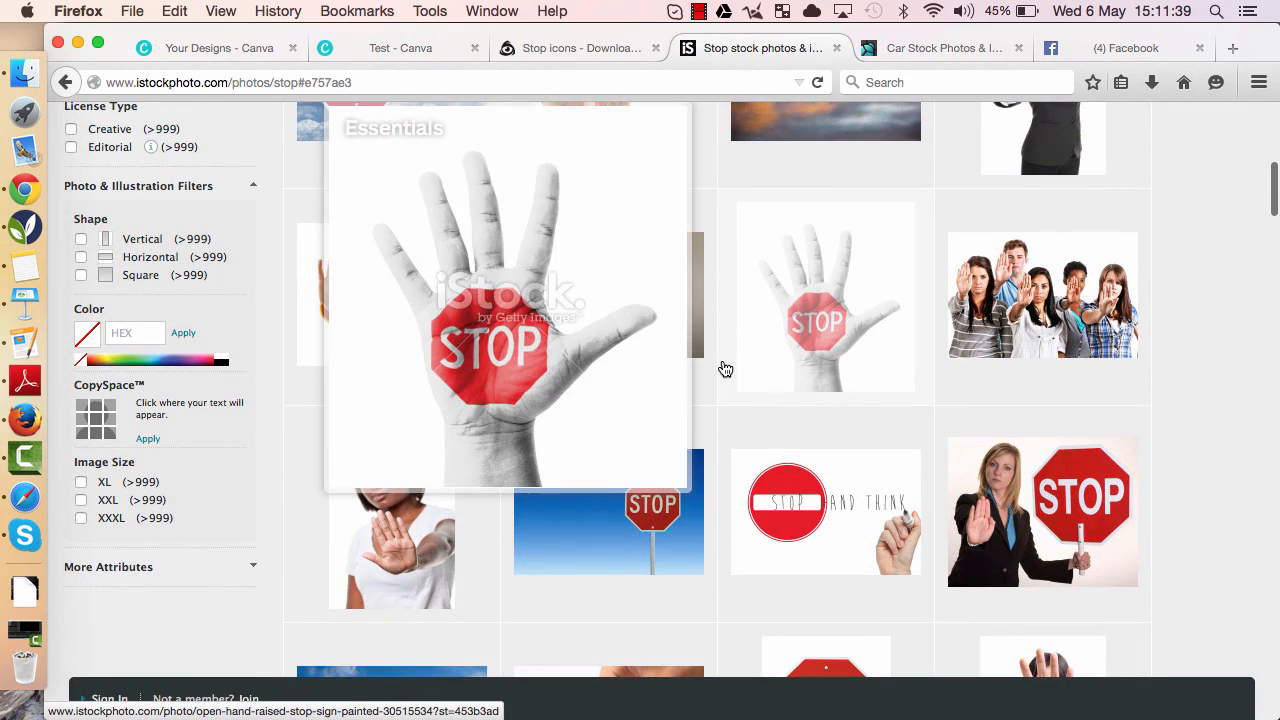
scroll(725, 370, "down", 13)
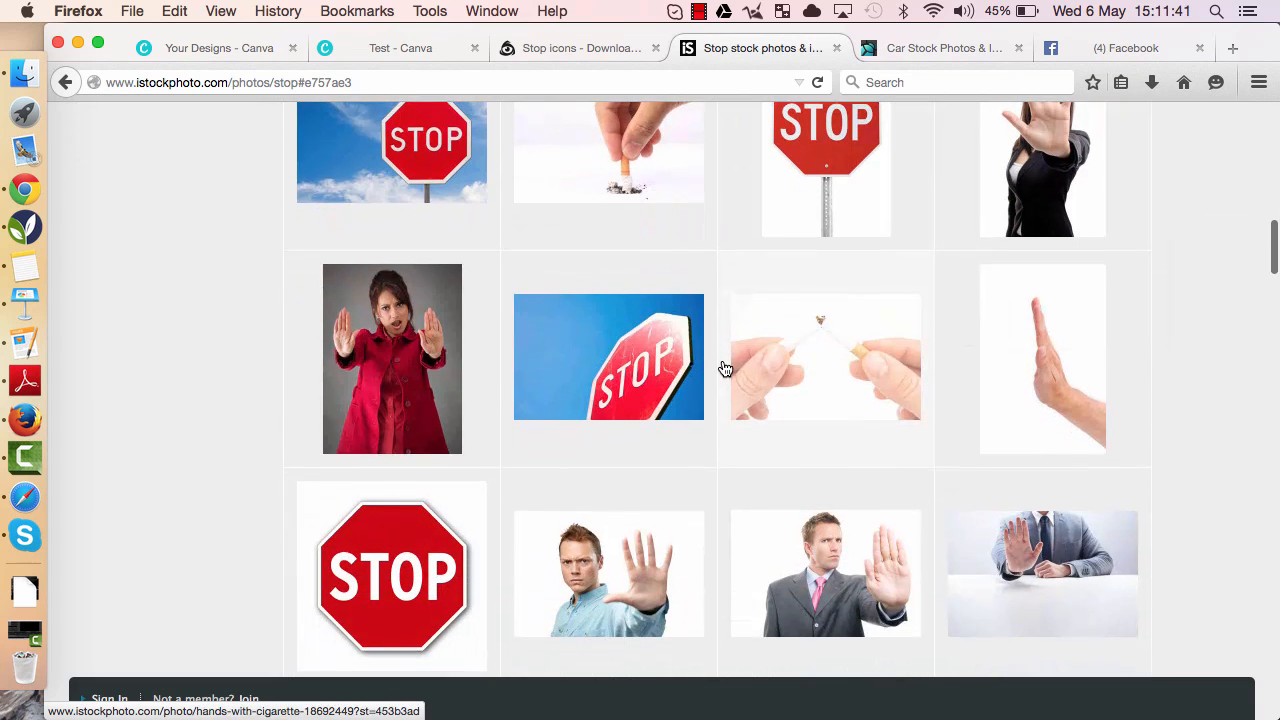
left_click(620, 363)
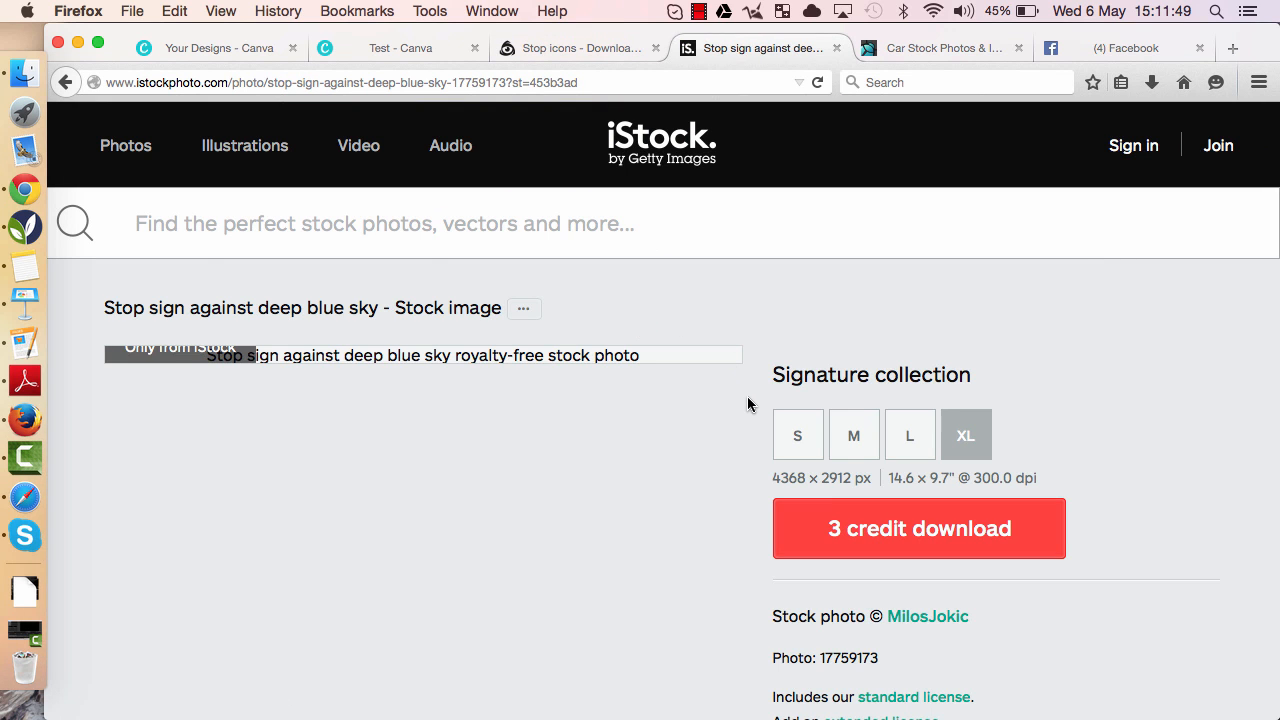
scroll(747, 400, "down", 5)
scroll(747, 404, "down", 1)
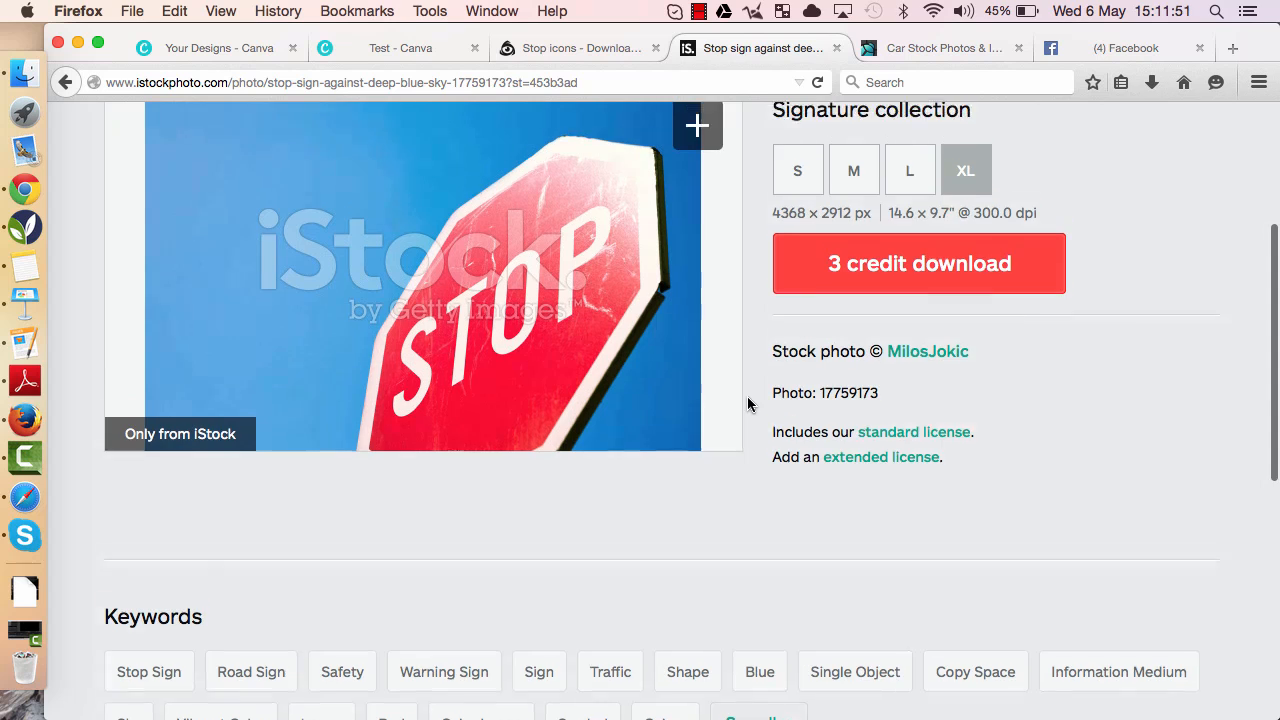
scroll(747, 404, "up", 4)
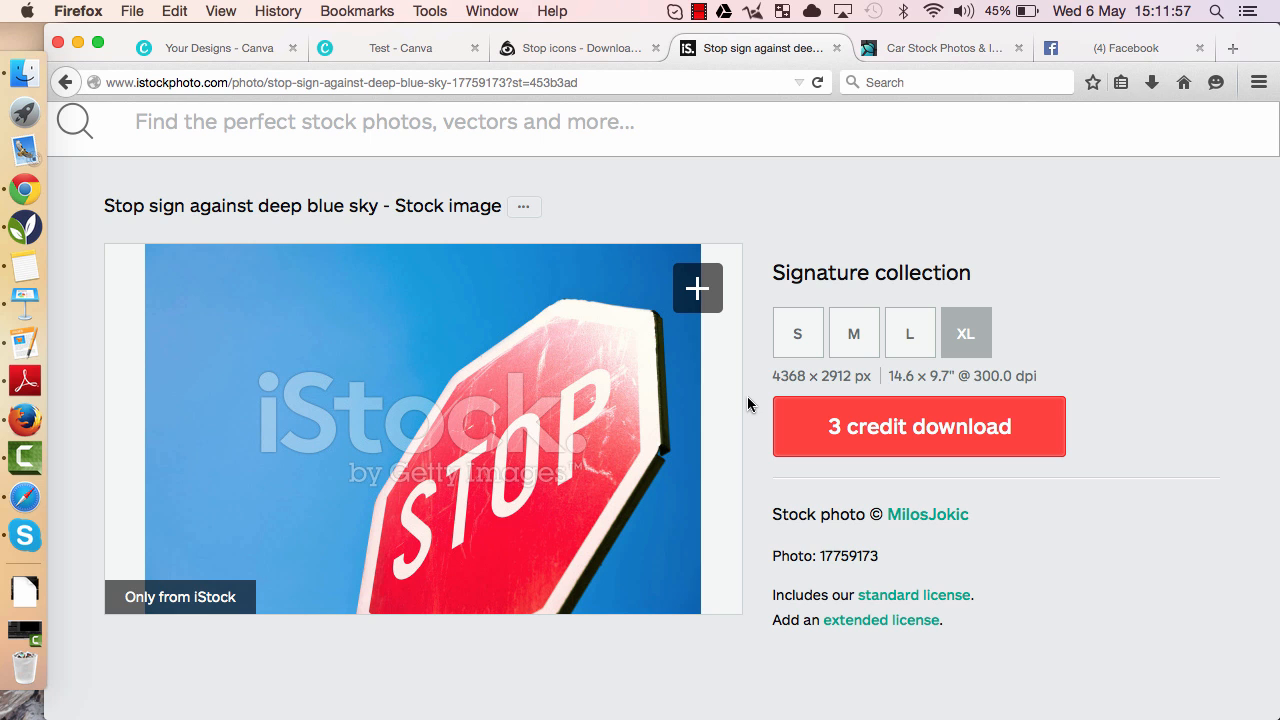
- Switch to the PhotoDune tab and search its stock images for stop
left_click(907, 50)
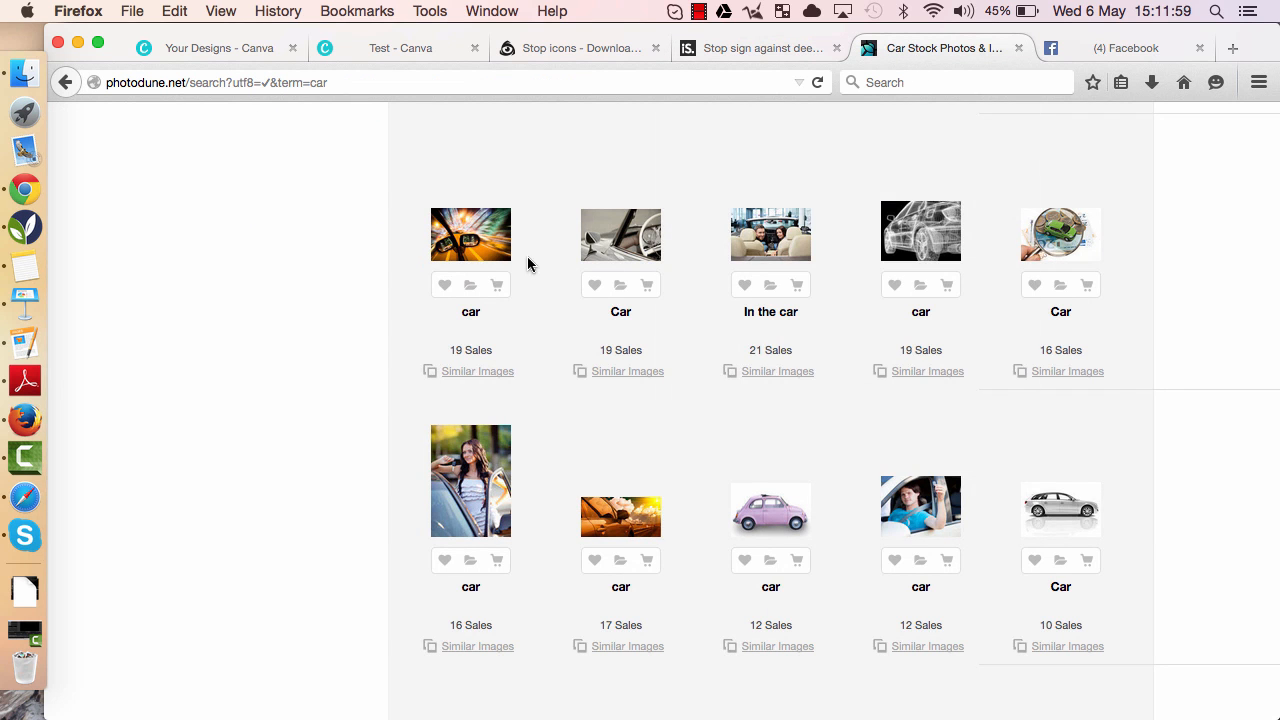
scroll(527, 262, "up", 10)
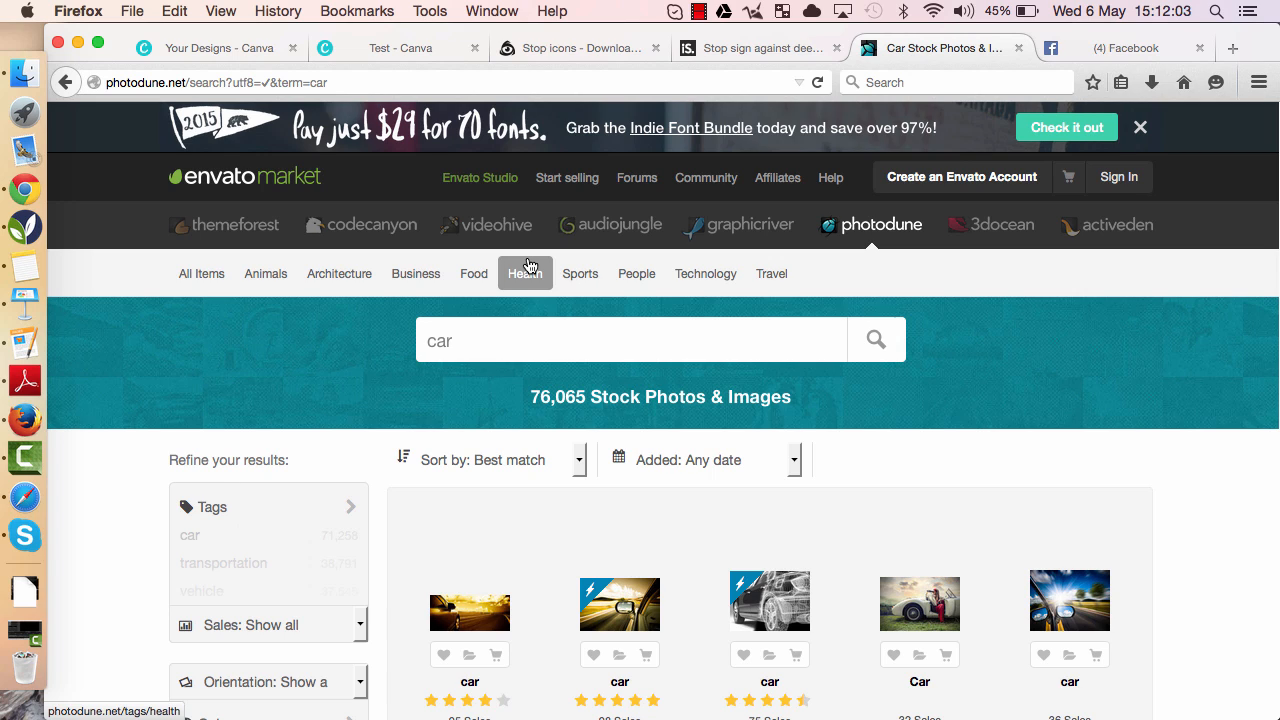
double_click(450, 341)
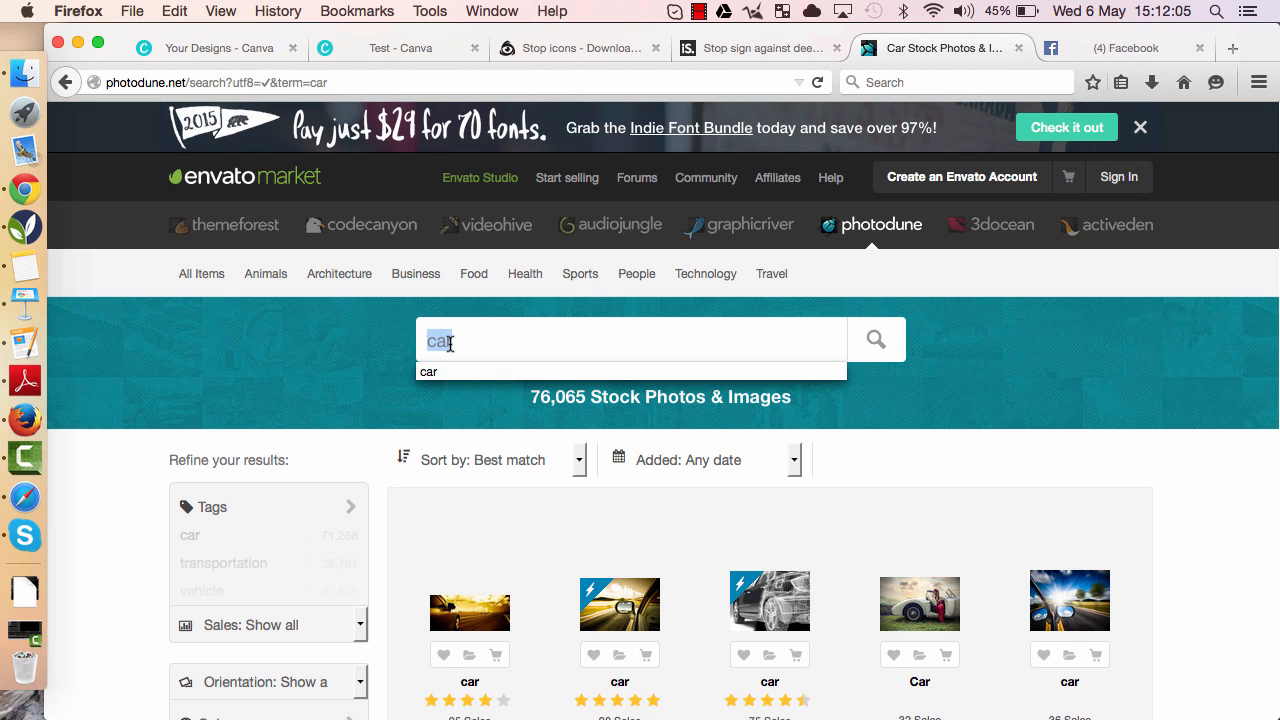
type("stop")
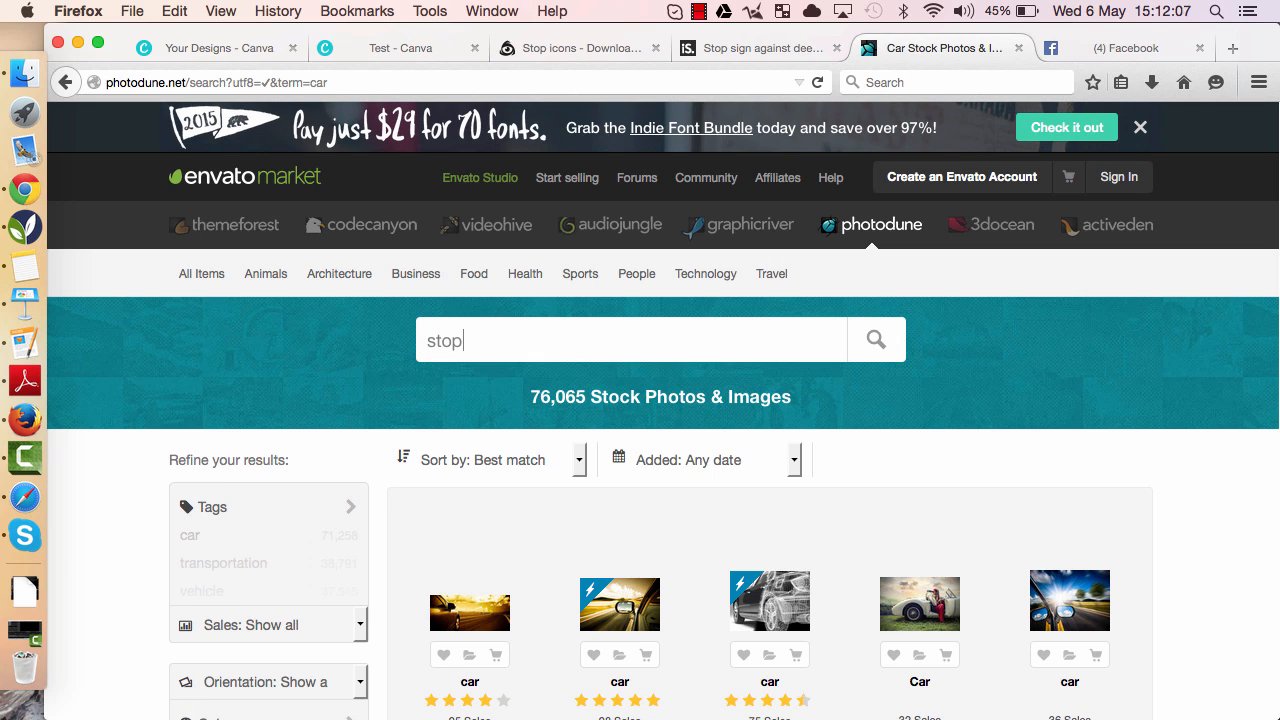
key("Return")
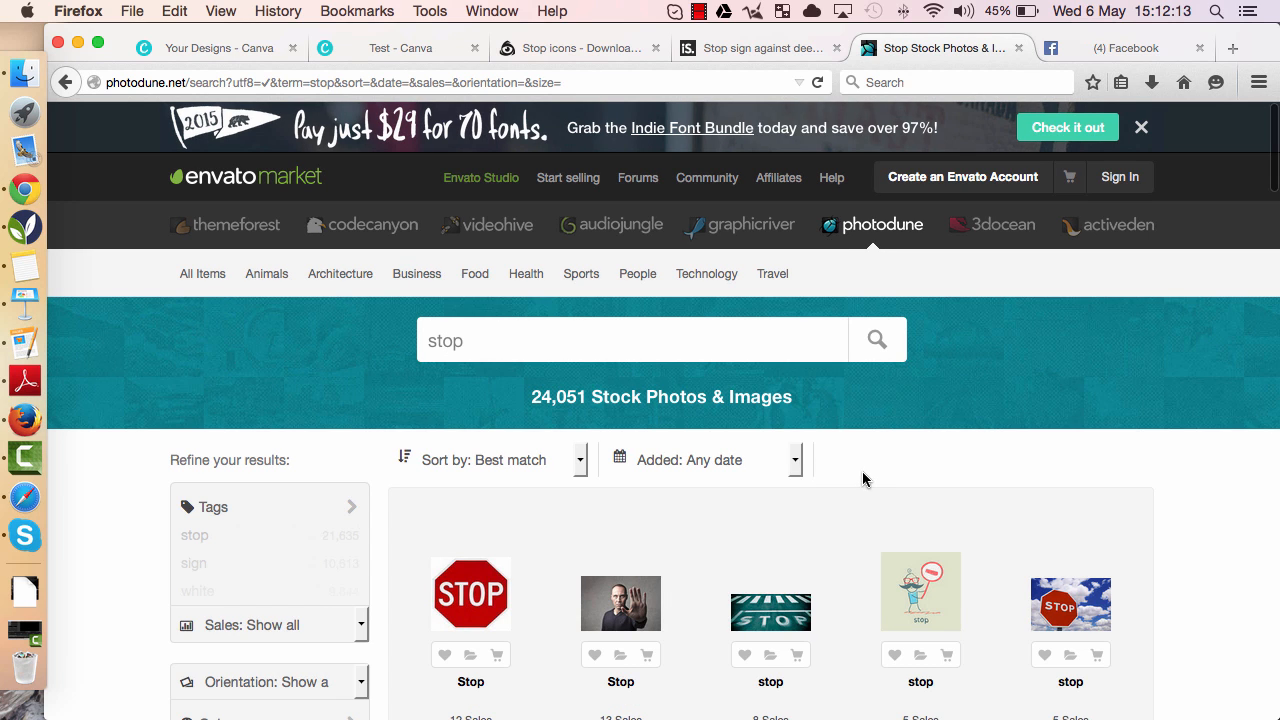
- Open the red octagonal Stop sign photo's item page and view its licence and size options
scroll(865, 478, "down", 8)
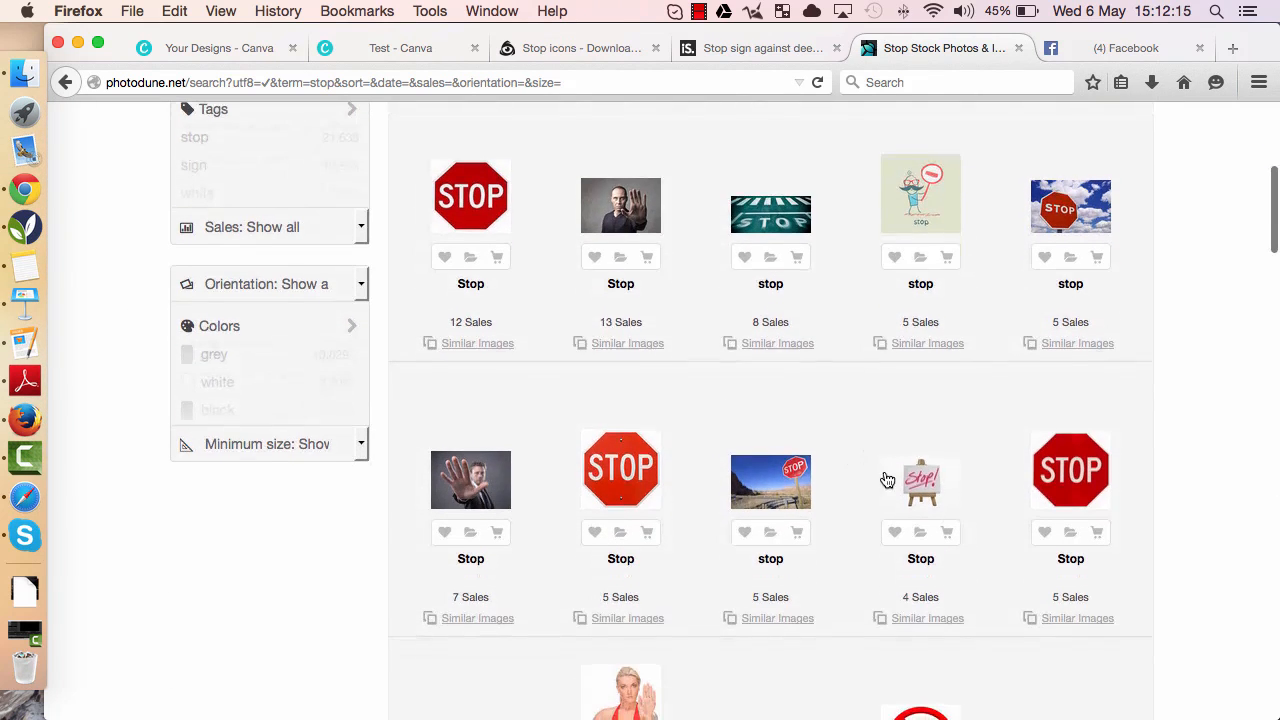
left_click(1067, 490)
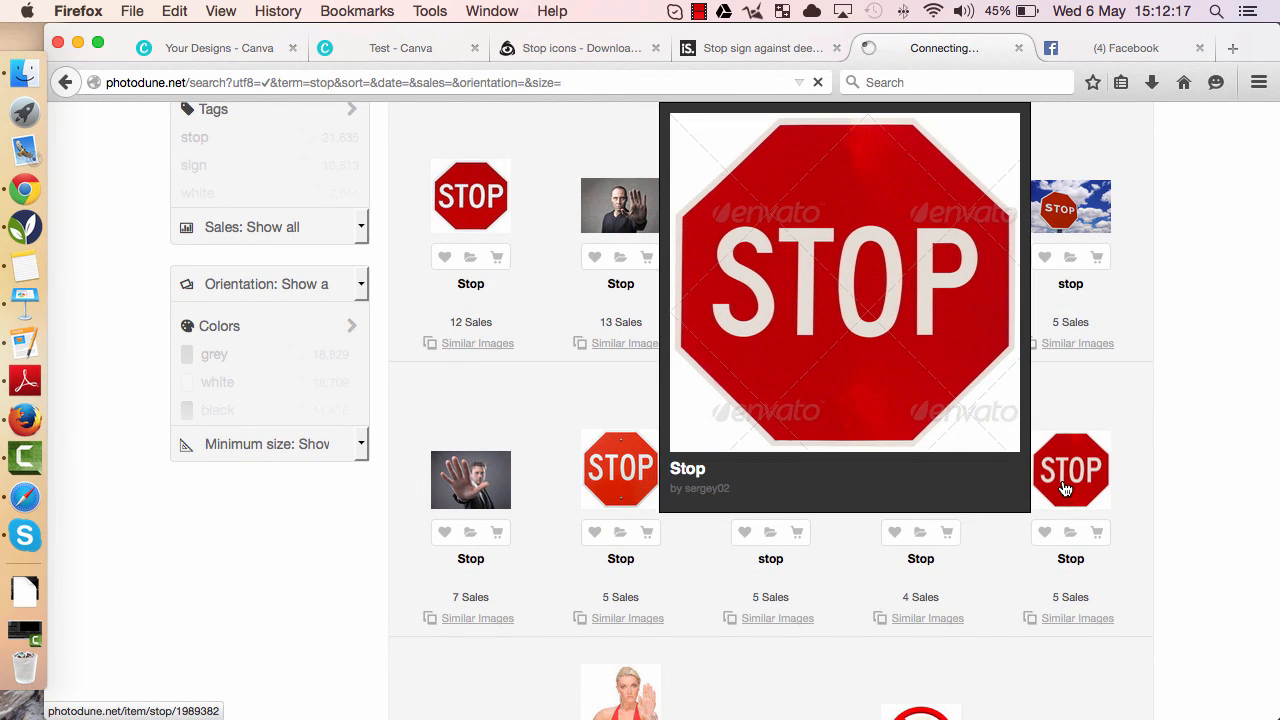
scroll(698, 486, "down", 5)
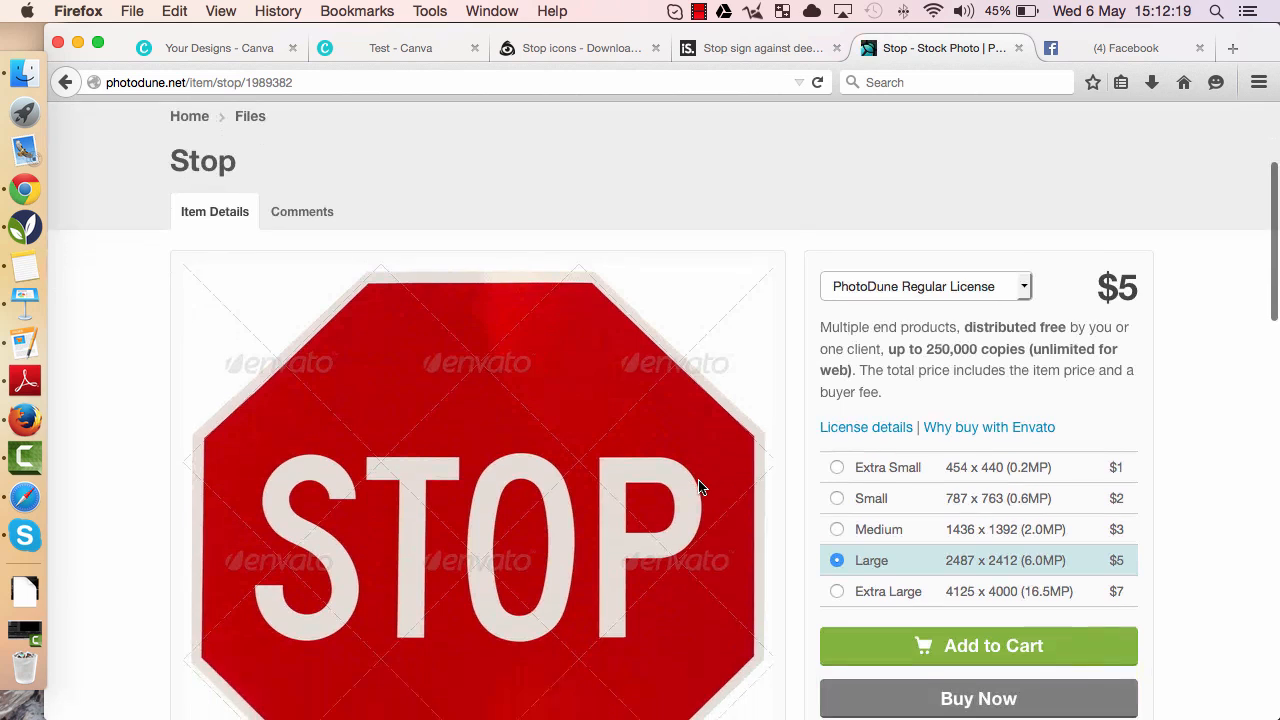
scroll(698, 486, "down", 2)
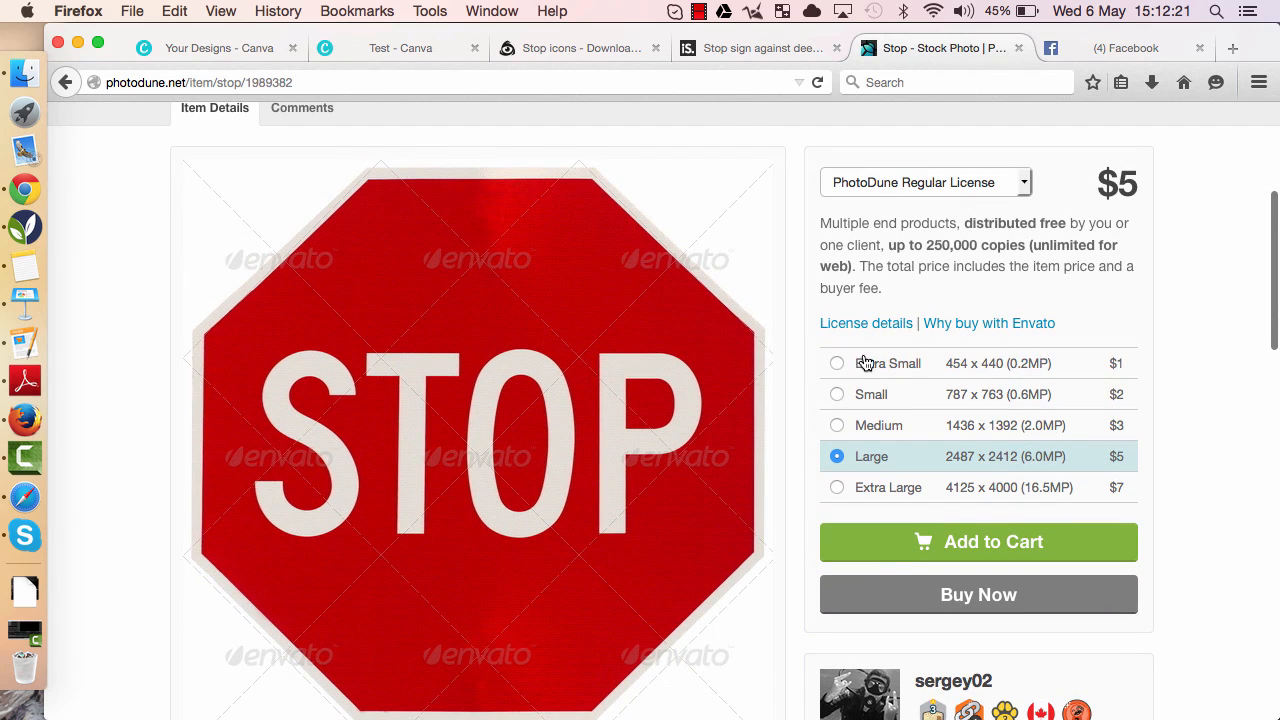
- Compare the prices of the stop sign photo's size options from Extra Small to Medium
left_click(837, 365)
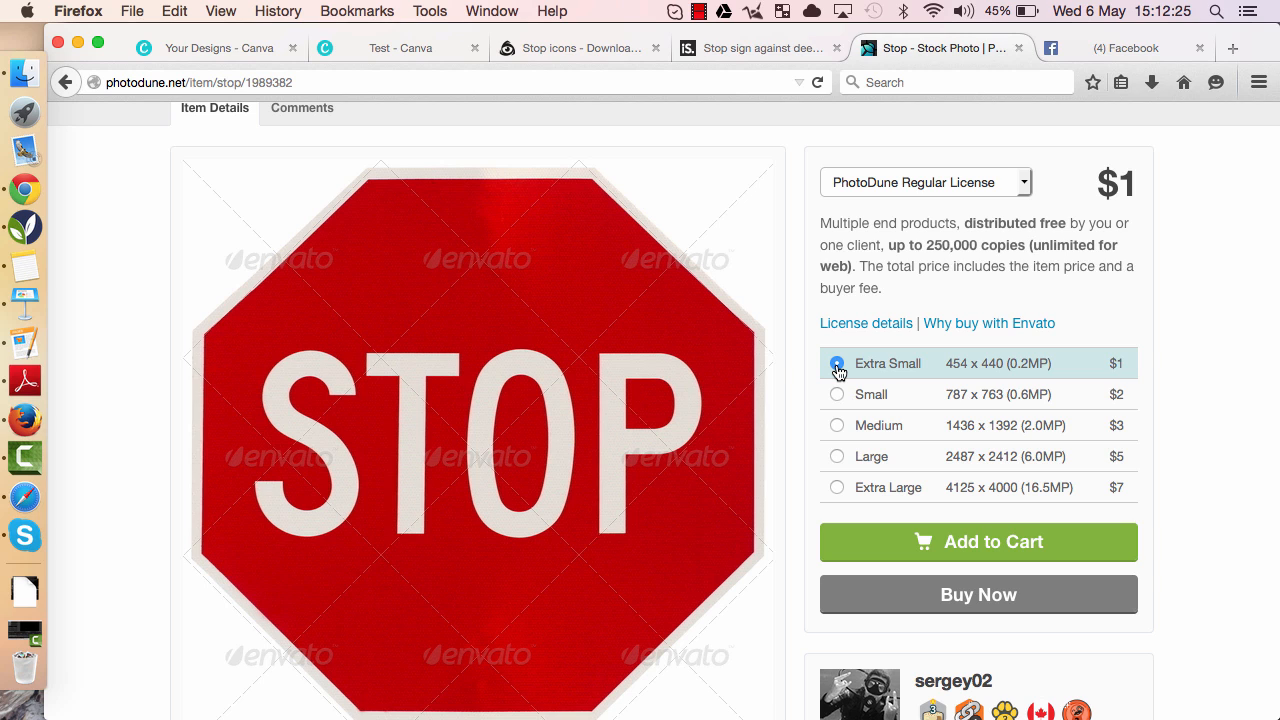
left_click(836, 402)
left_click(836, 428)
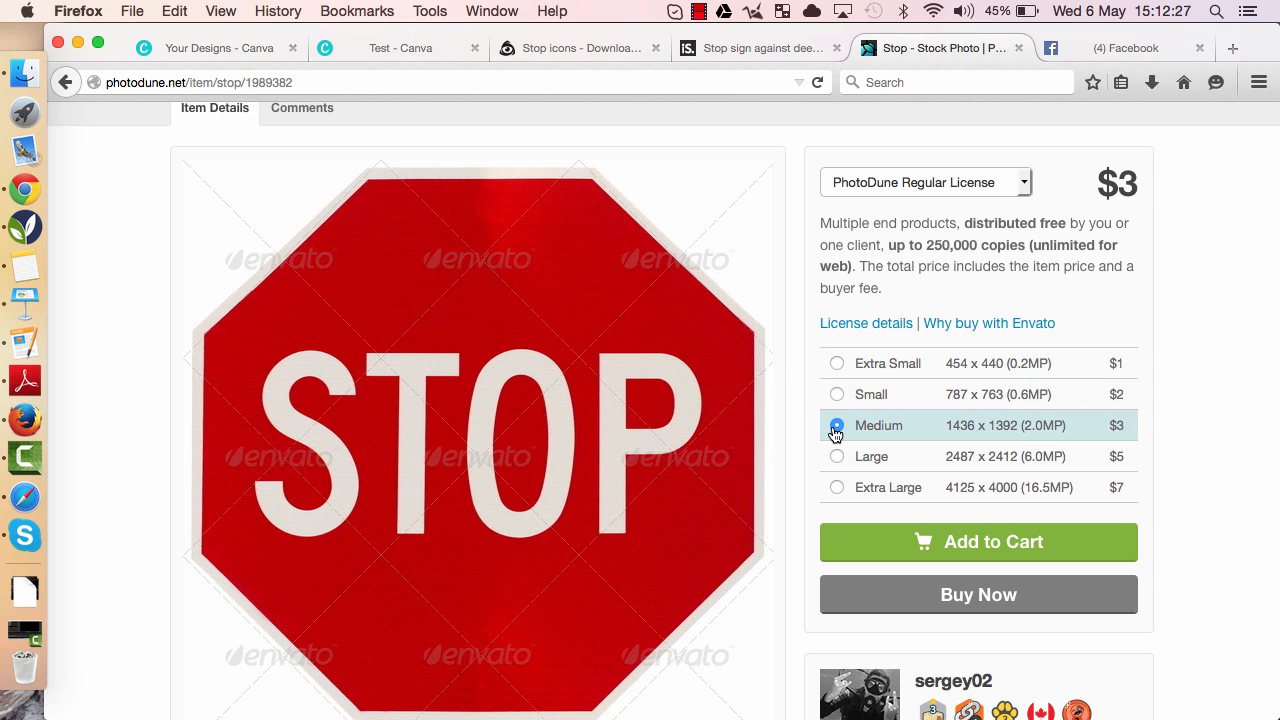
left_click(836, 395)
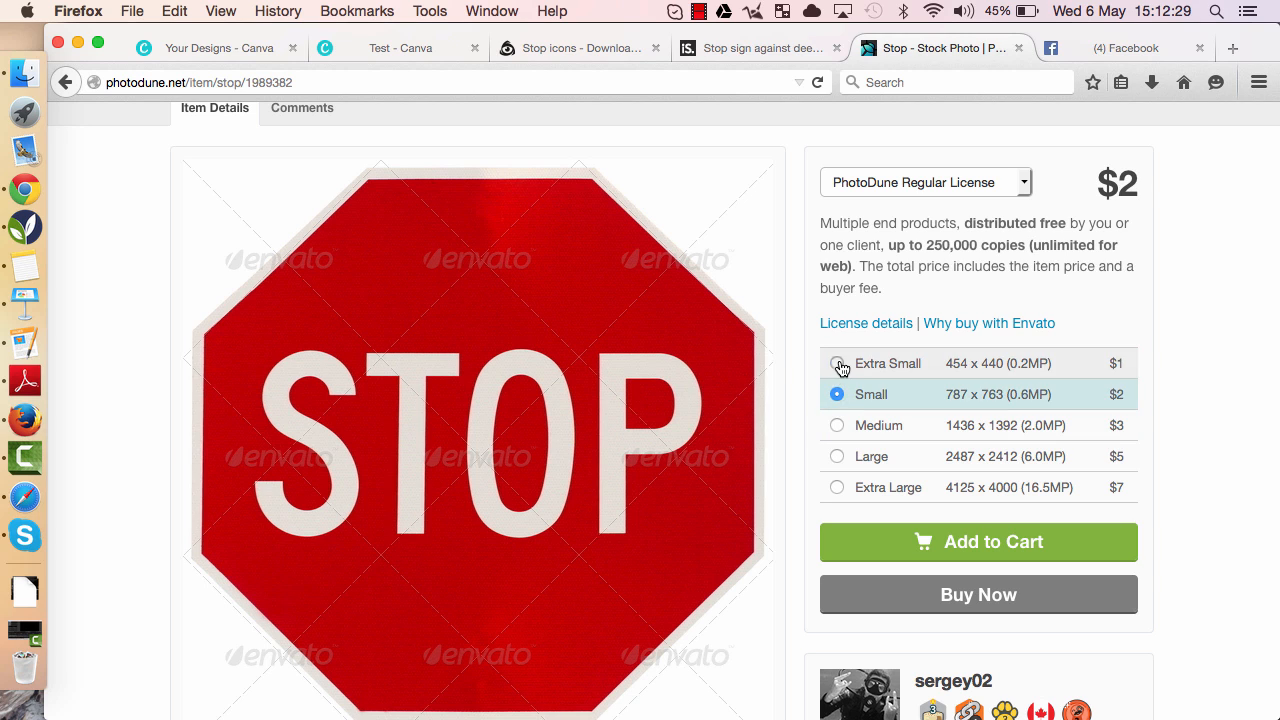
left_click(838, 365)
scroll(840, 368, "up", 3)
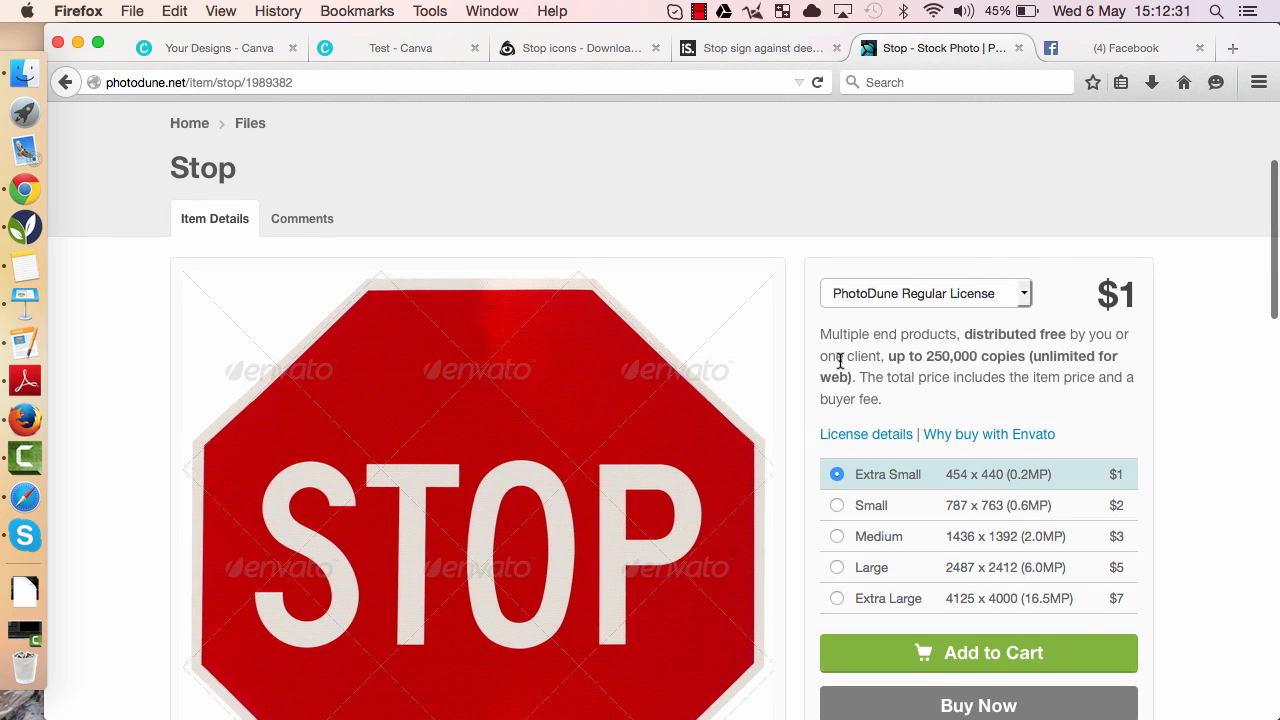
- Add the red exclamation icon from uploads to the Test design, shrink it and move it to the upper right corner
left_click(376, 50)
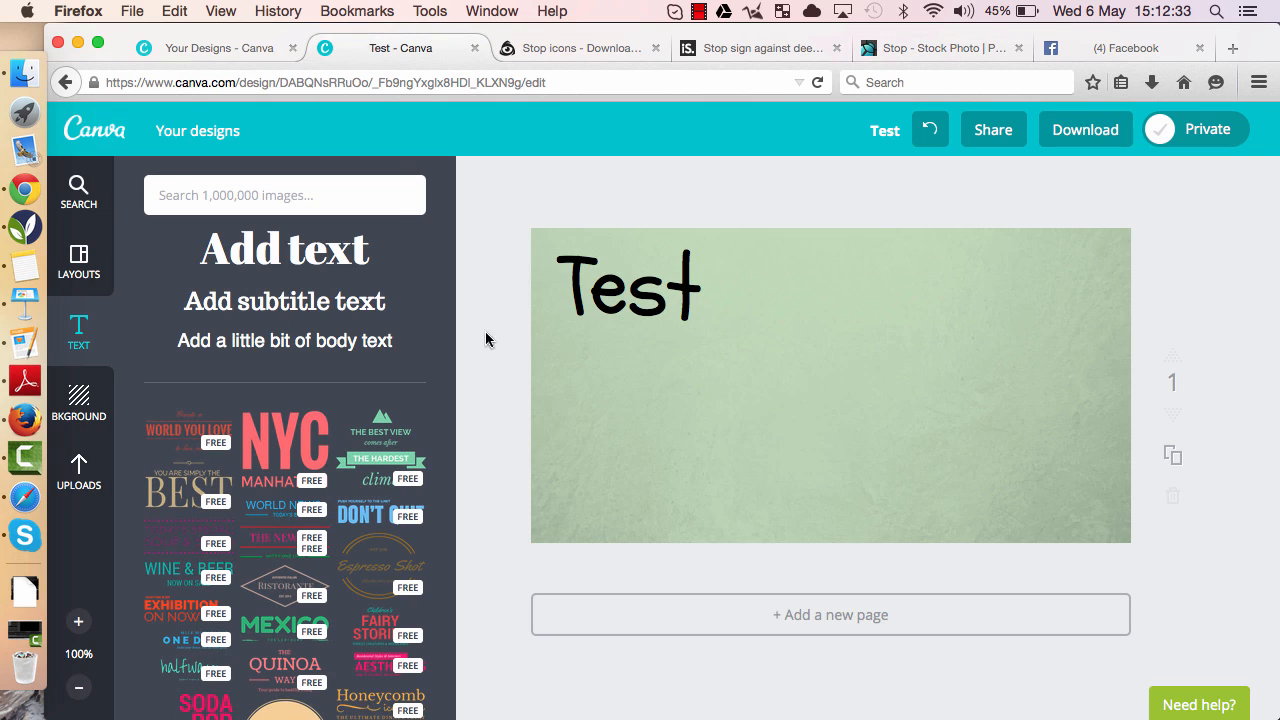
left_click(77, 476)
scroll(340, 440, "down", 3)
left_click(372, 390)
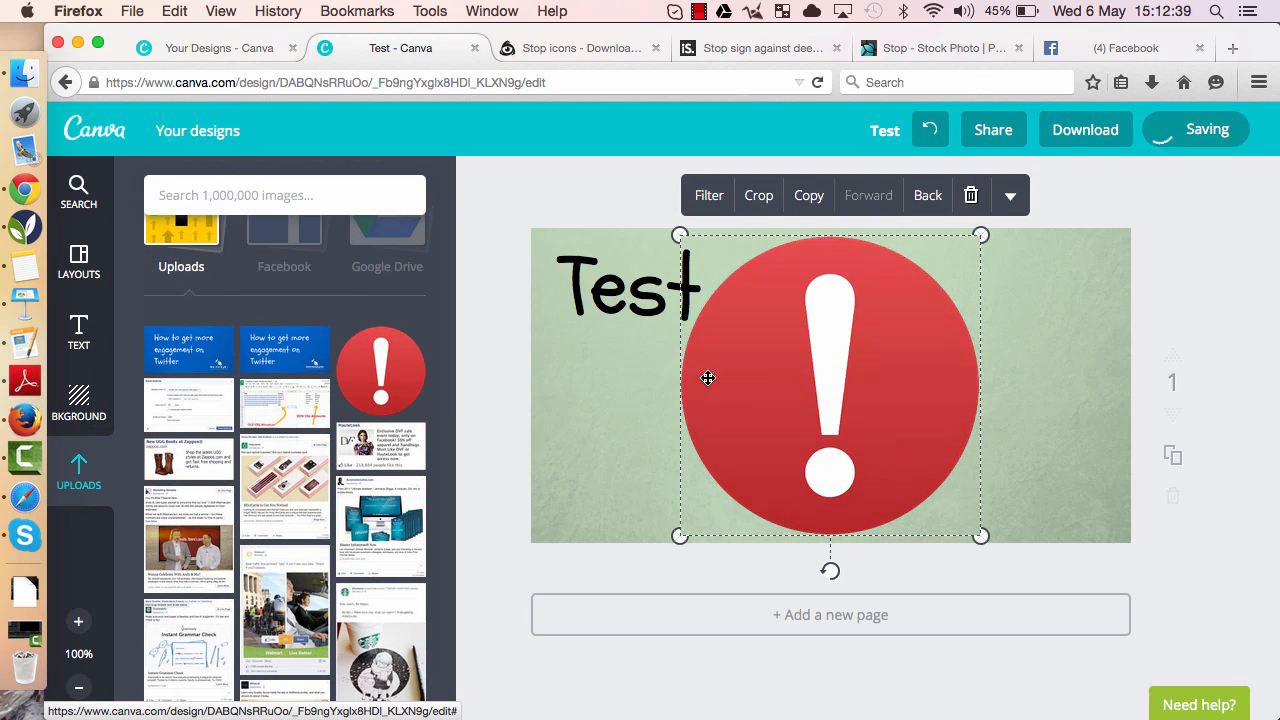
left_click_drag(688, 244, 815, 368)
left_click_drag(868, 480, 1025, 359)
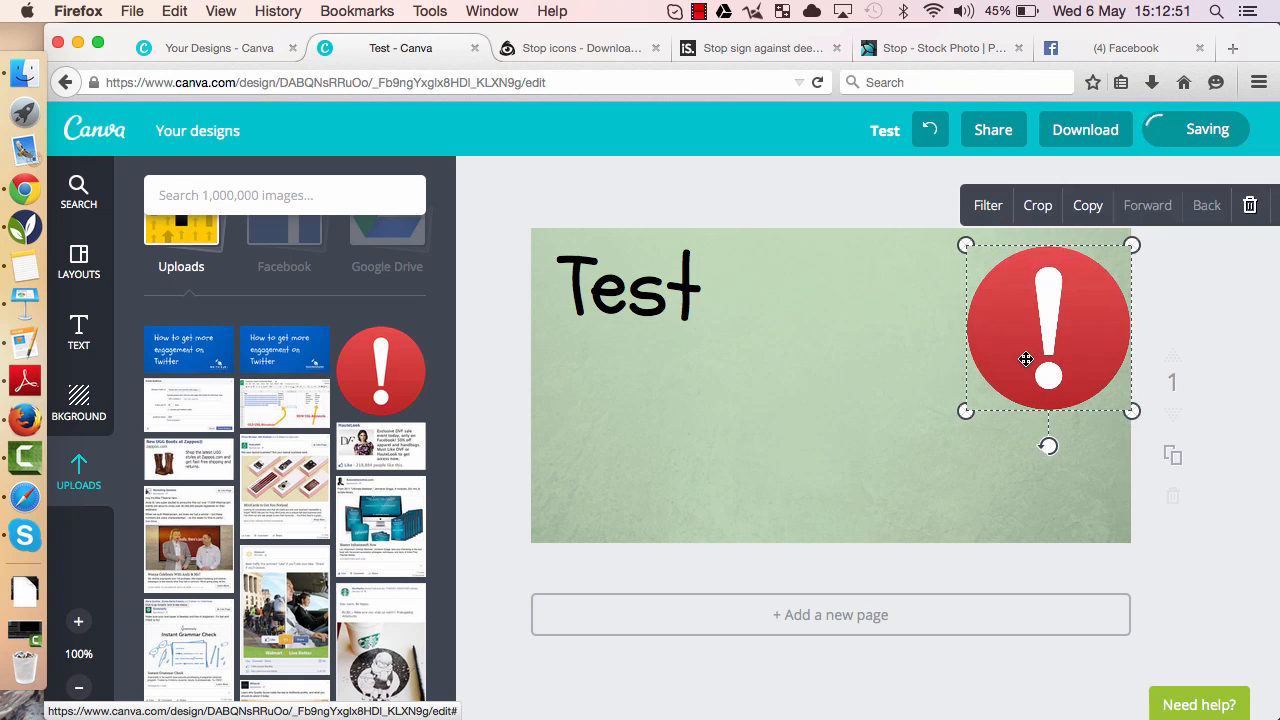
- Add a second exclamation icon, shrink it and place it in the lower left below the Test text
left_click(343, 401)
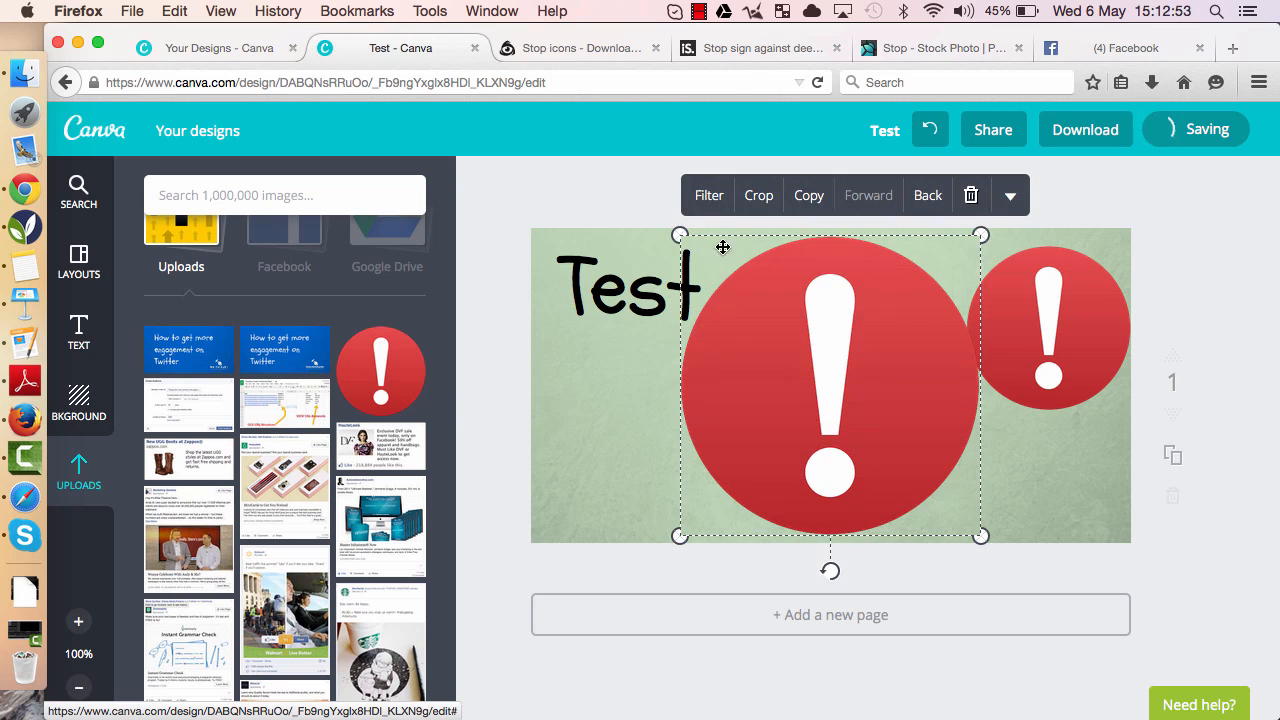
left_click_drag(680, 236, 770, 325)
left_click_drag(831, 417, 627, 417)
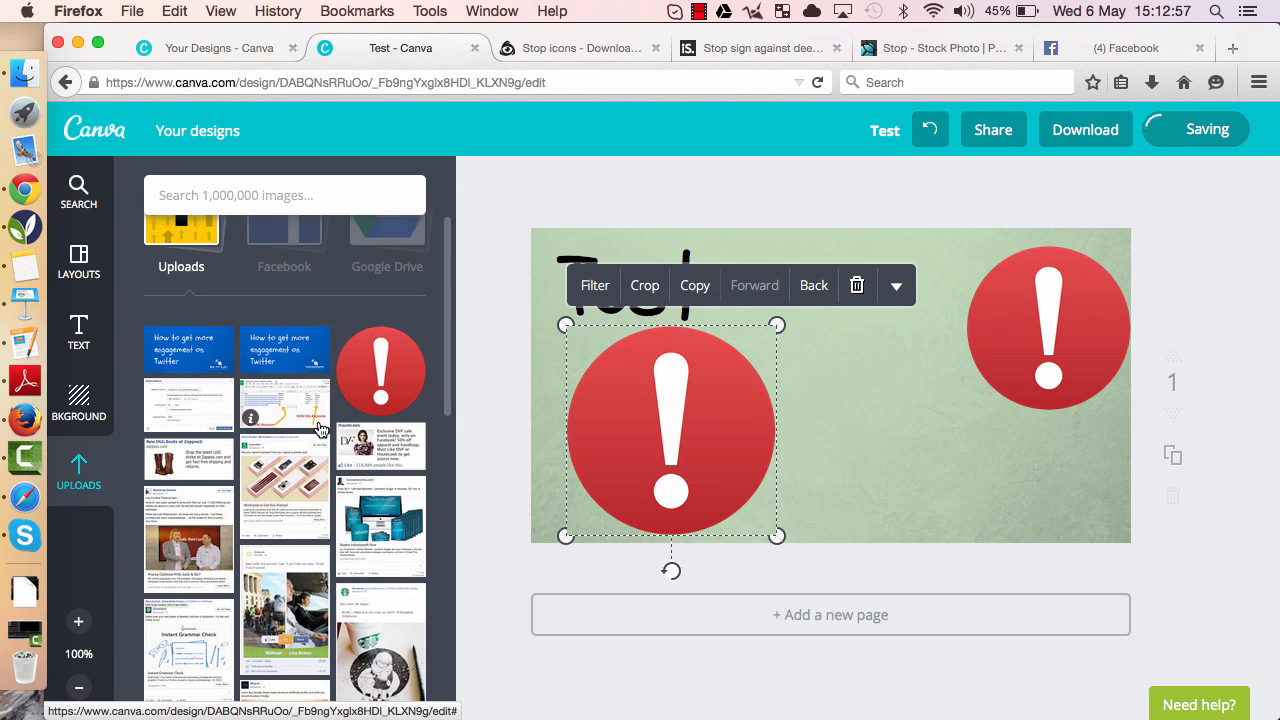
- Add the wooden planks image from uploads and send it backward behind the text and icons
scroll(320, 430, "down", 10)
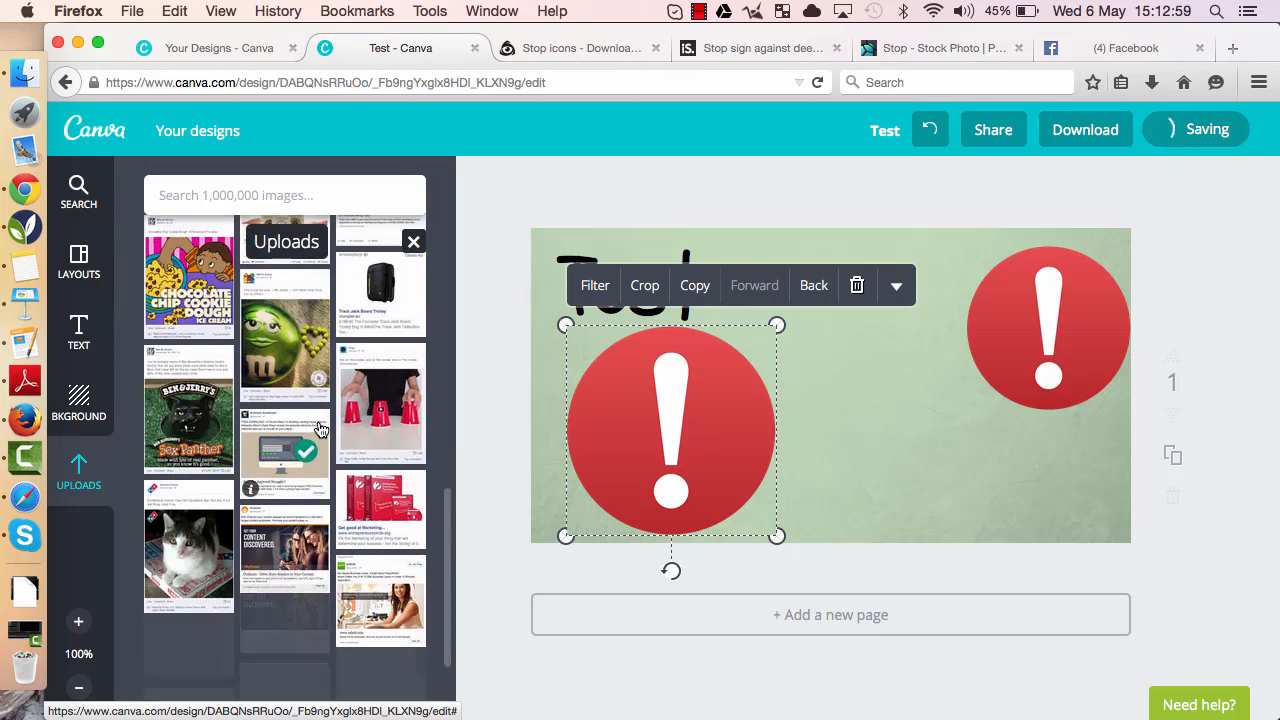
scroll(310, 420, "down", 3)
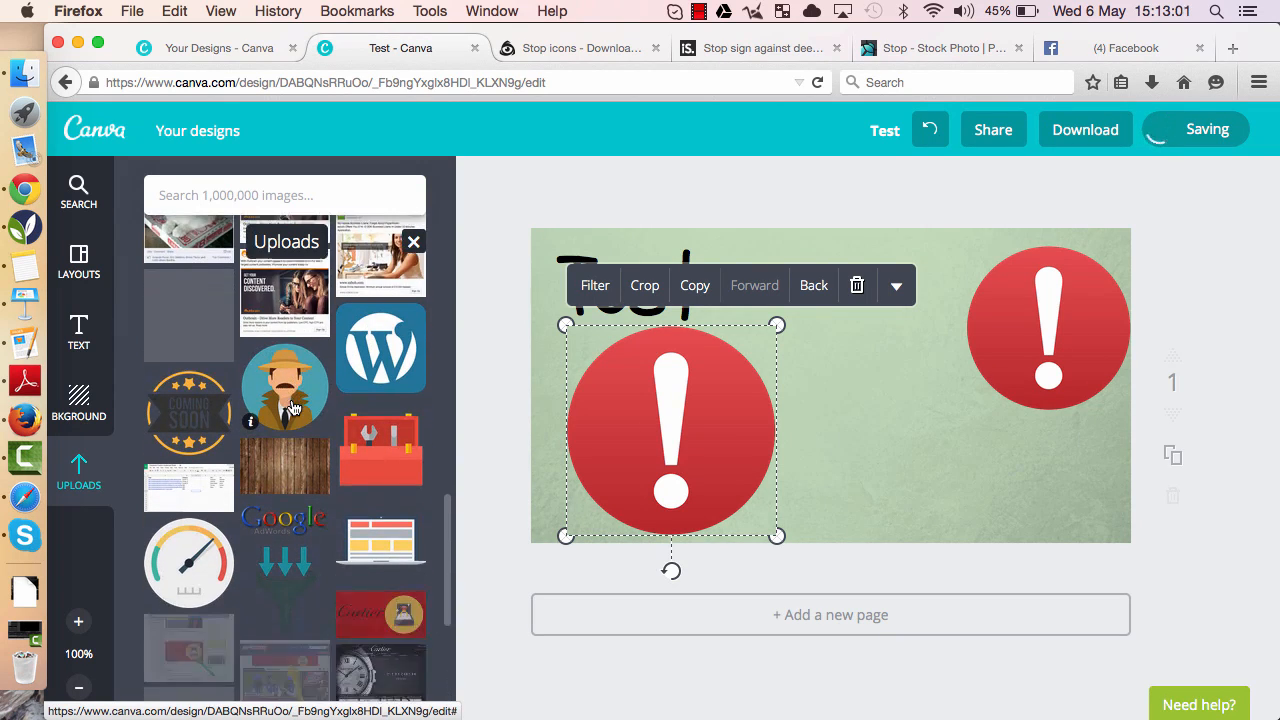
scroll(294, 408, "down", 2)
left_click(278, 406)
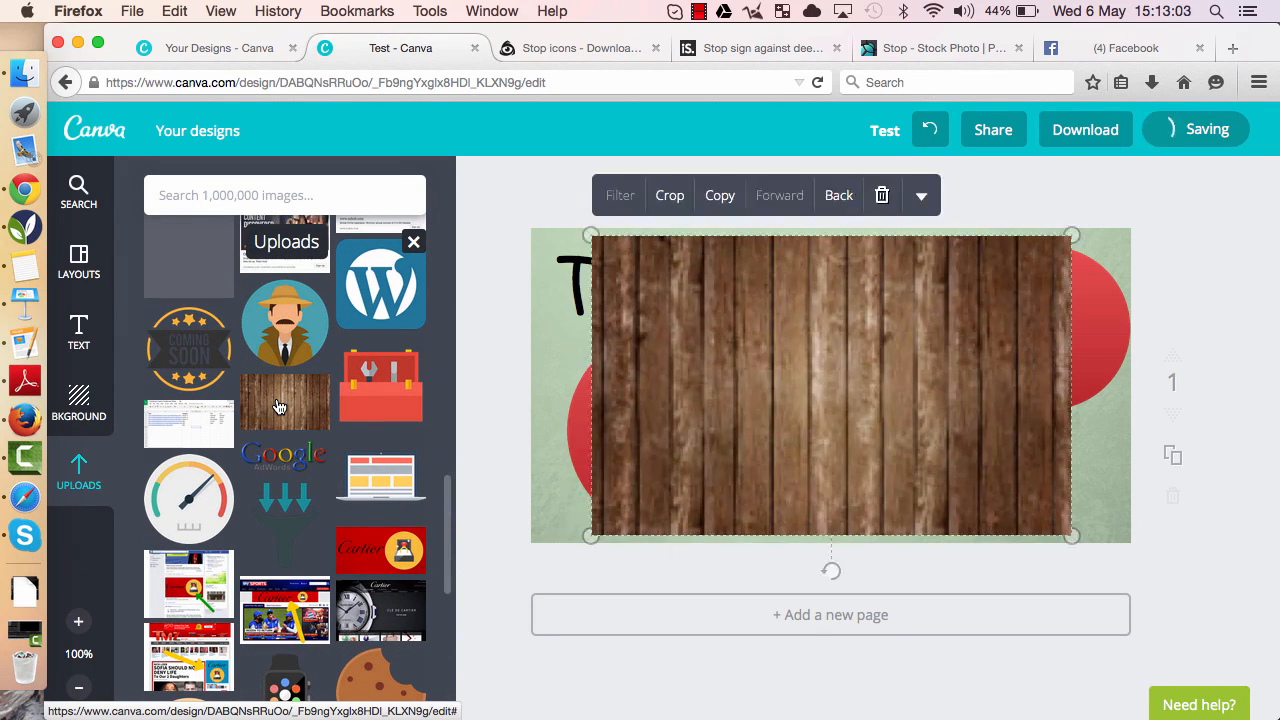
left_click(839, 198)
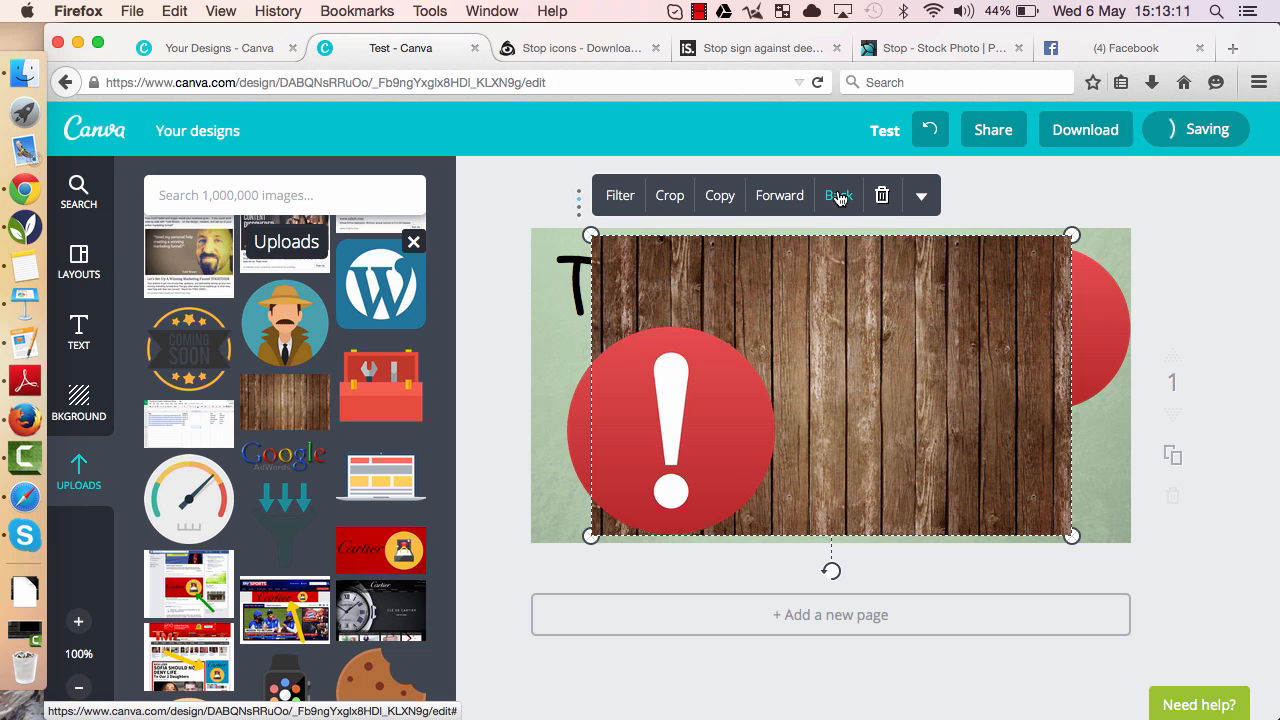
left_click(839, 198)
left_click(839, 197)
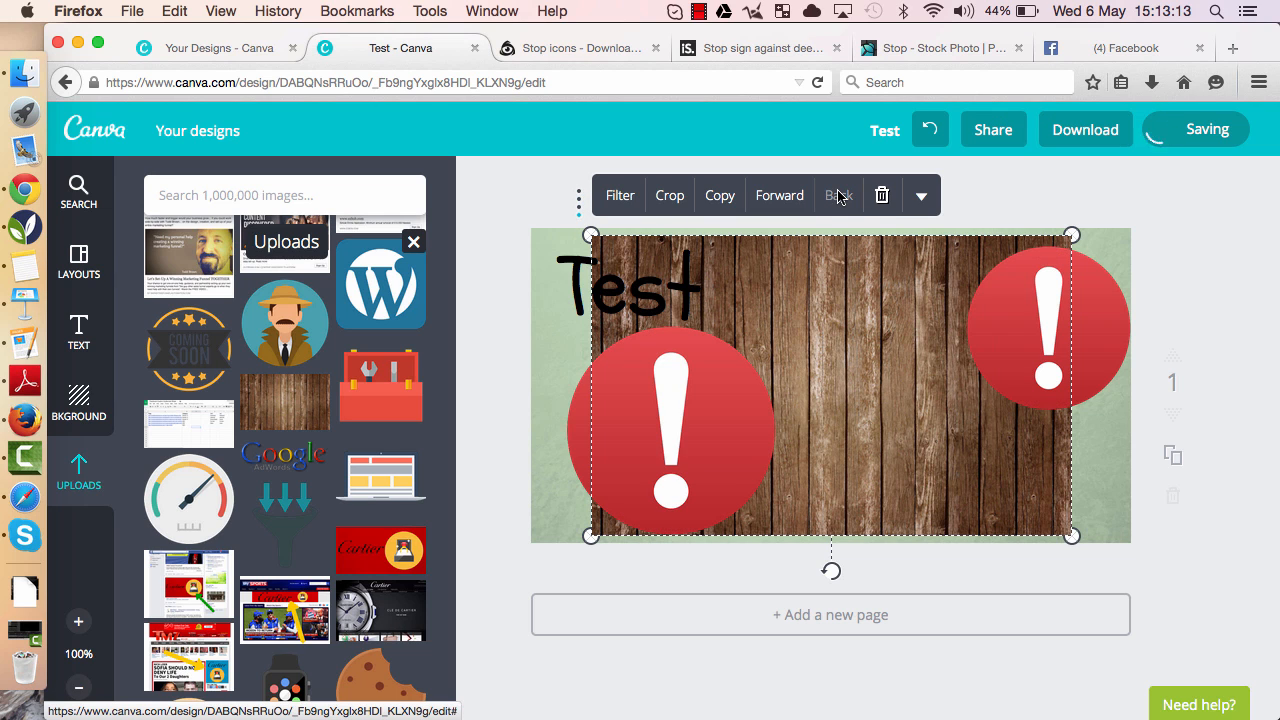
- Stretch the wood image to cover the whole canvas and nudge the lower exclamation icon into place
left_click_drag(604, 242, 476, 172)
left_click_drag(878, 382, 924, 409)
left_click_drag(1119, 565, 1147, 583)
left_click_drag(715, 408, 687, 437)
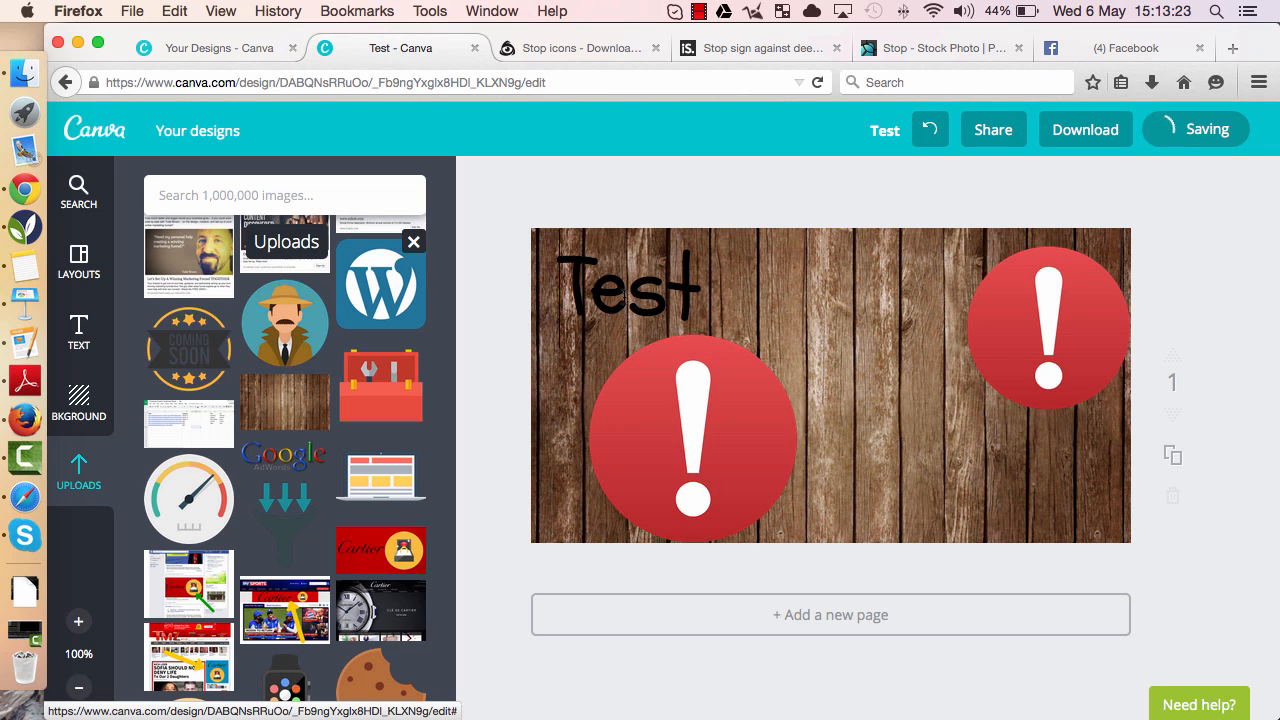
- Change the colour of the Test heading to white
left_click(625, 298)
left_click(800, 188)
left_click(722, 254)
left_click(869, 413)
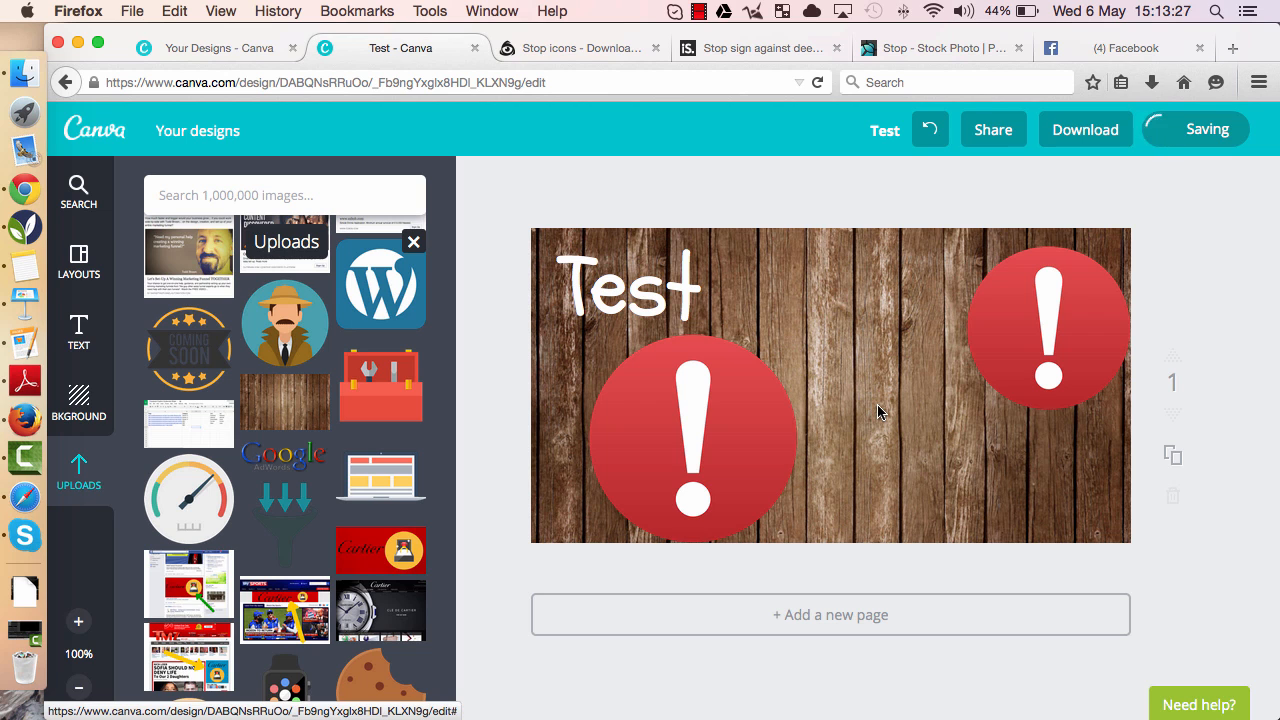
- Reload the Facebook Grid Tool page in its tab
scroll(318, 467, "down", 5)
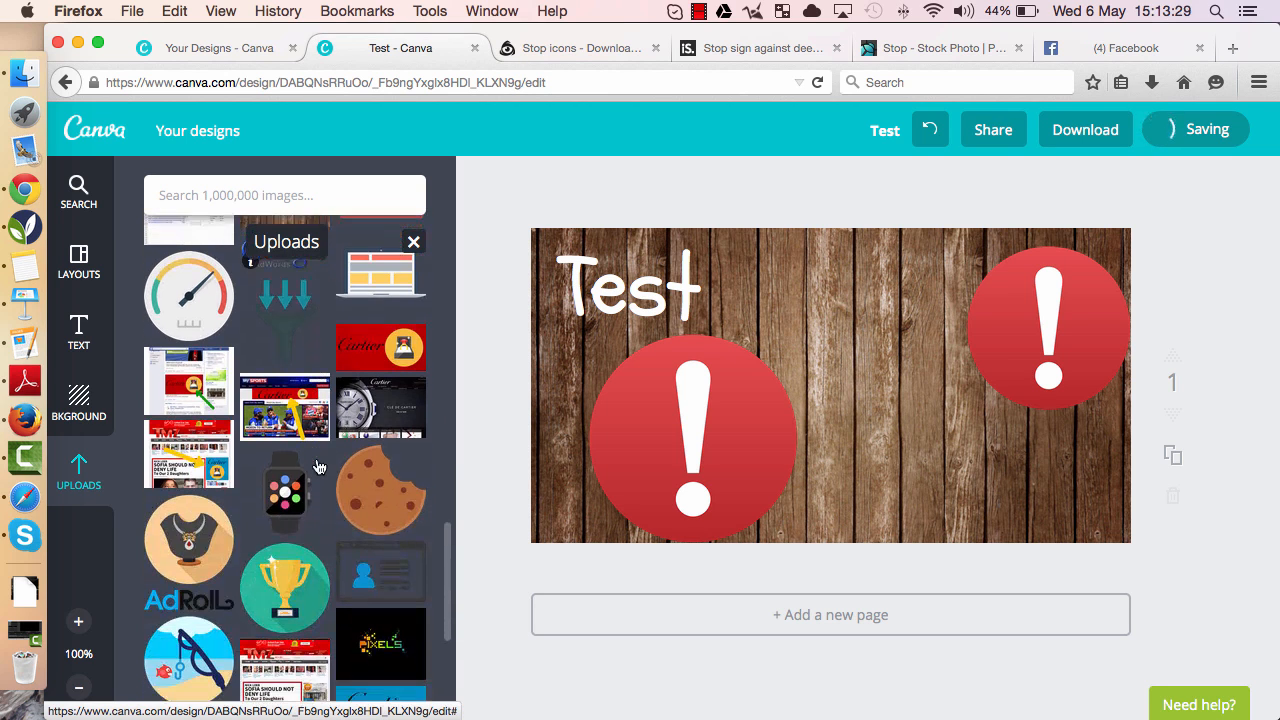
scroll(318, 467, "down", 5)
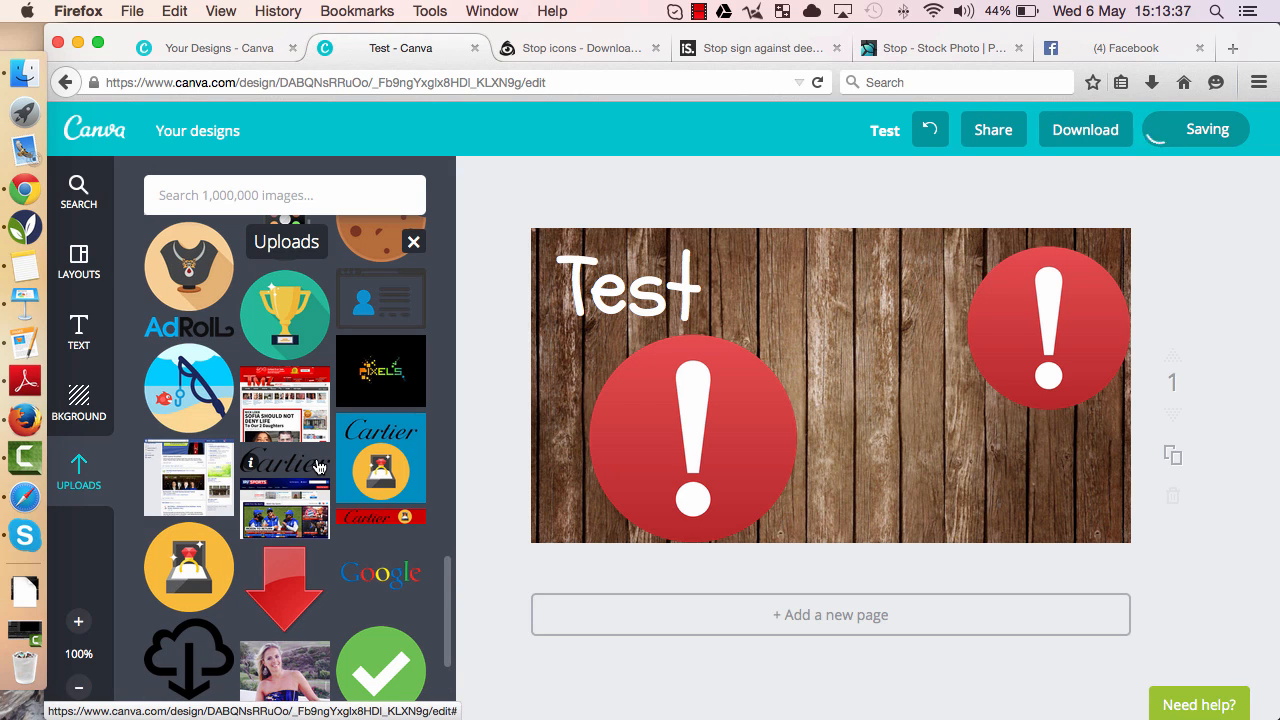
left_click(1087, 51)
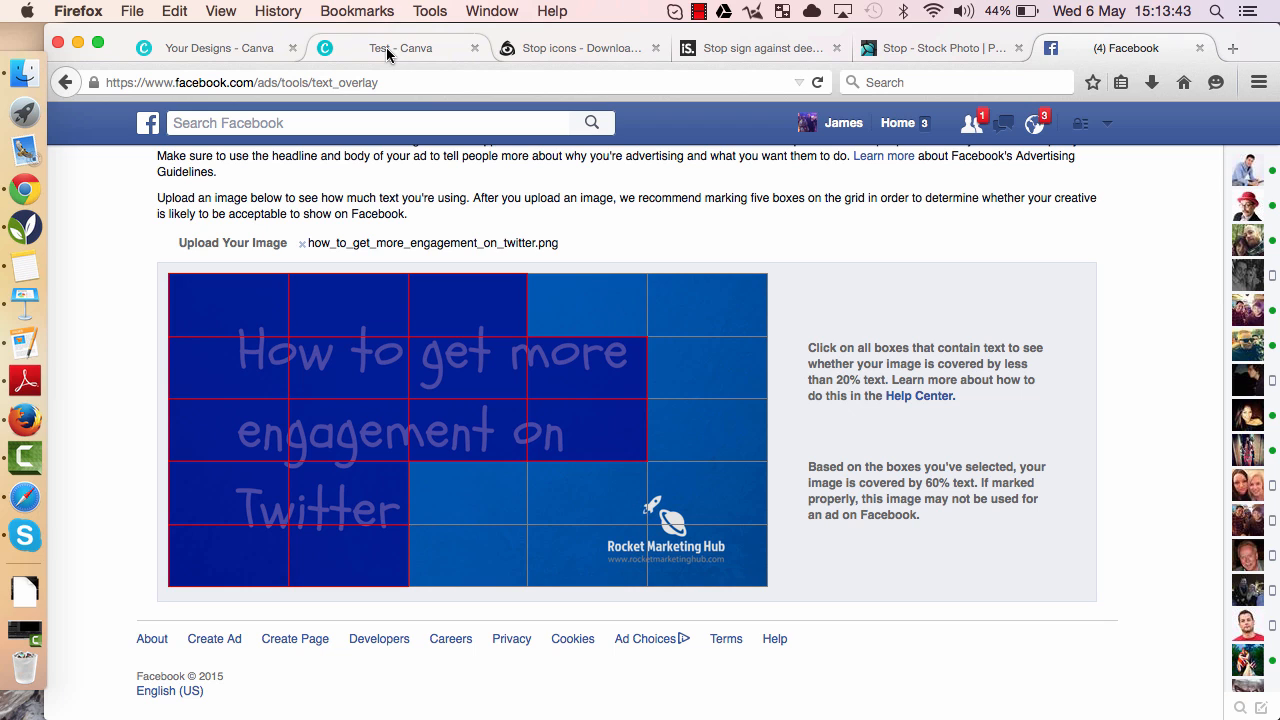
scroll(535, 226, "up", 2)
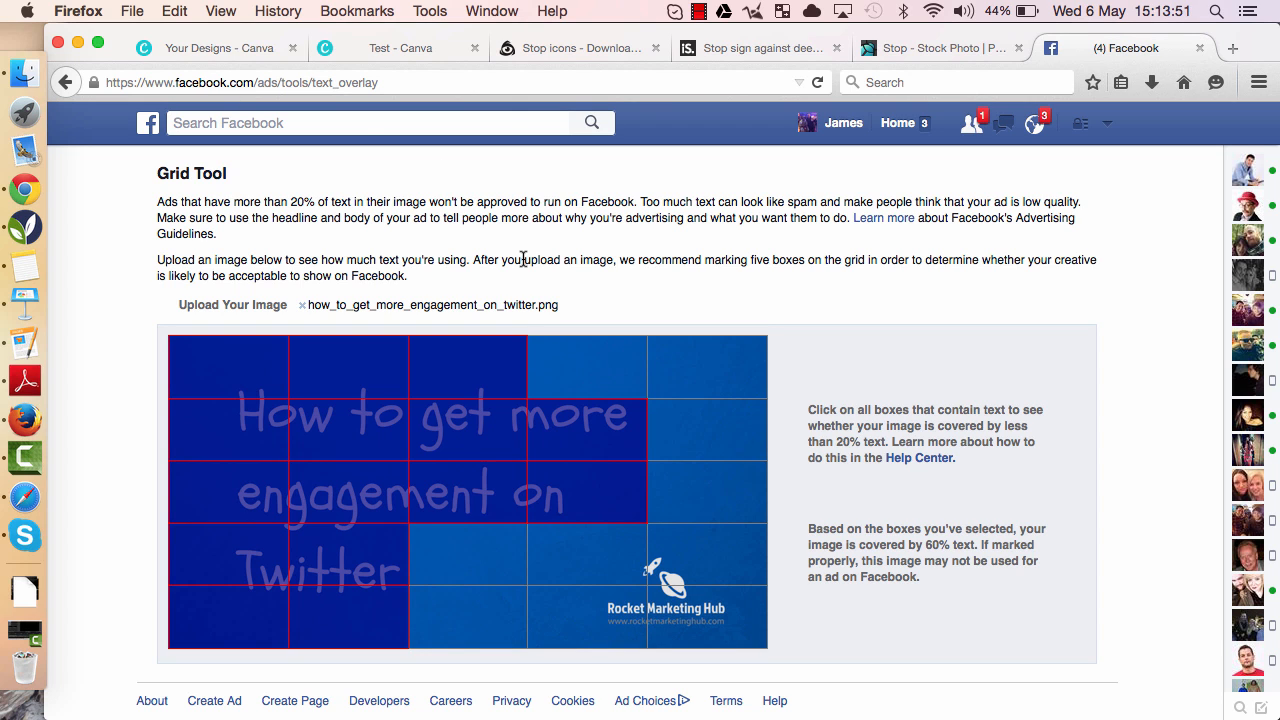
scroll(522, 260, "down", 2)
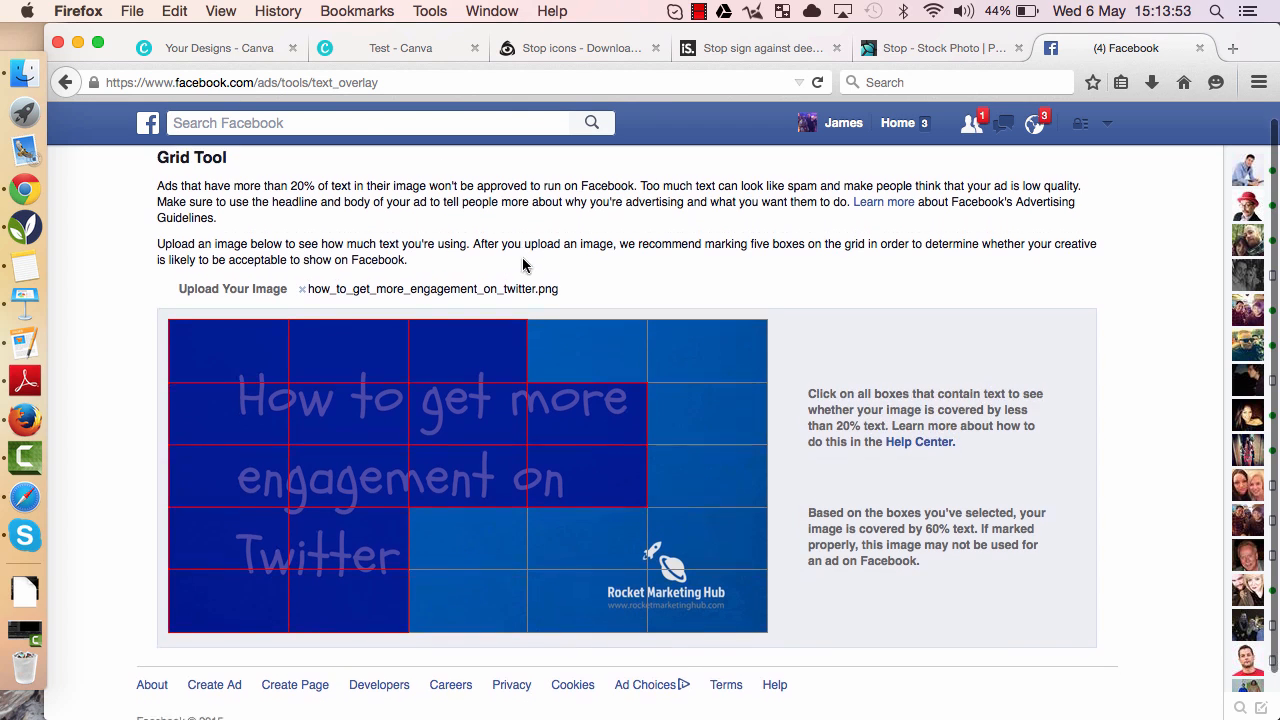
left_click(424, 82)
key("Return")
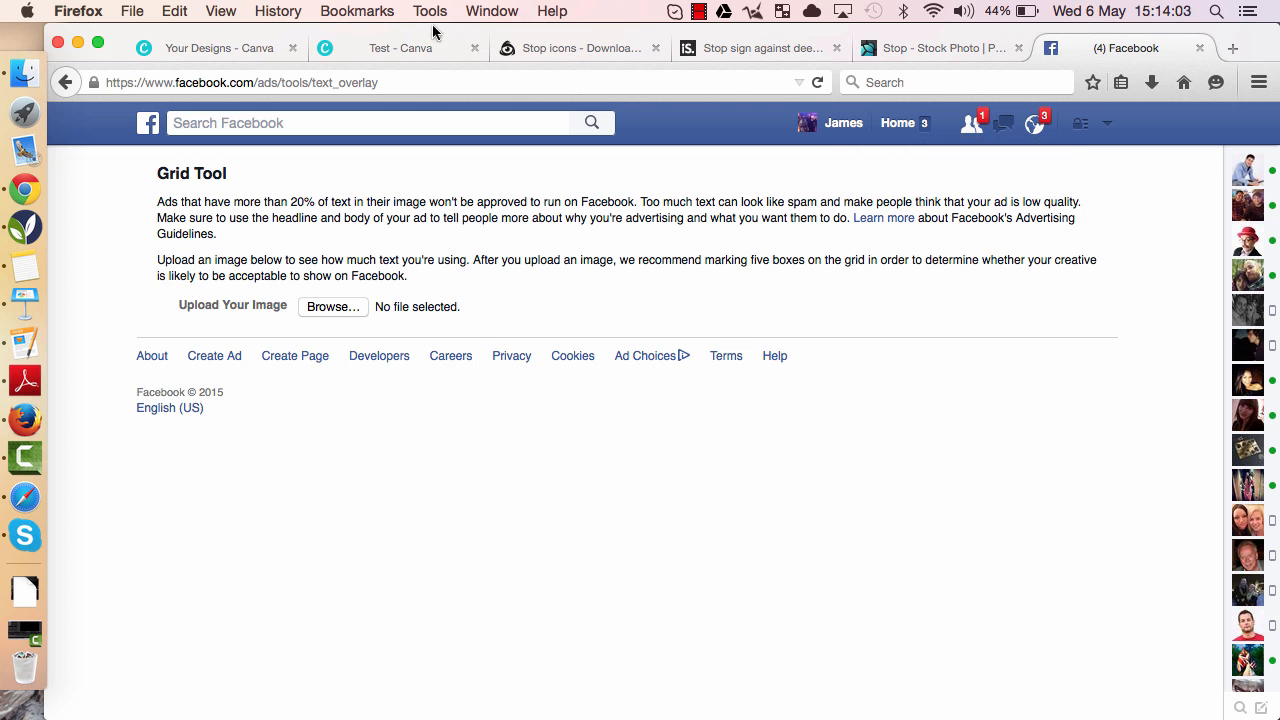
- Nudge the upper exclamation icon slightly and download the design as an image, saving the file
left_click(389, 51)
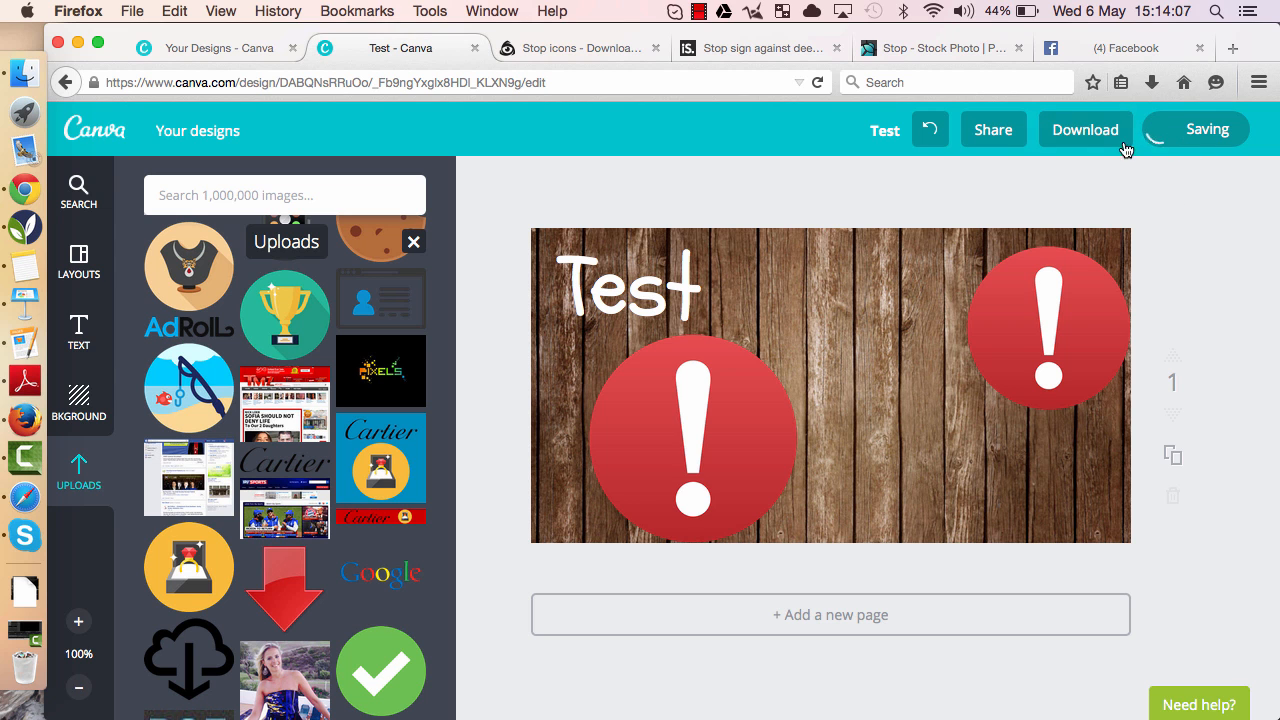
left_click_drag(1016, 294, 1010, 296)
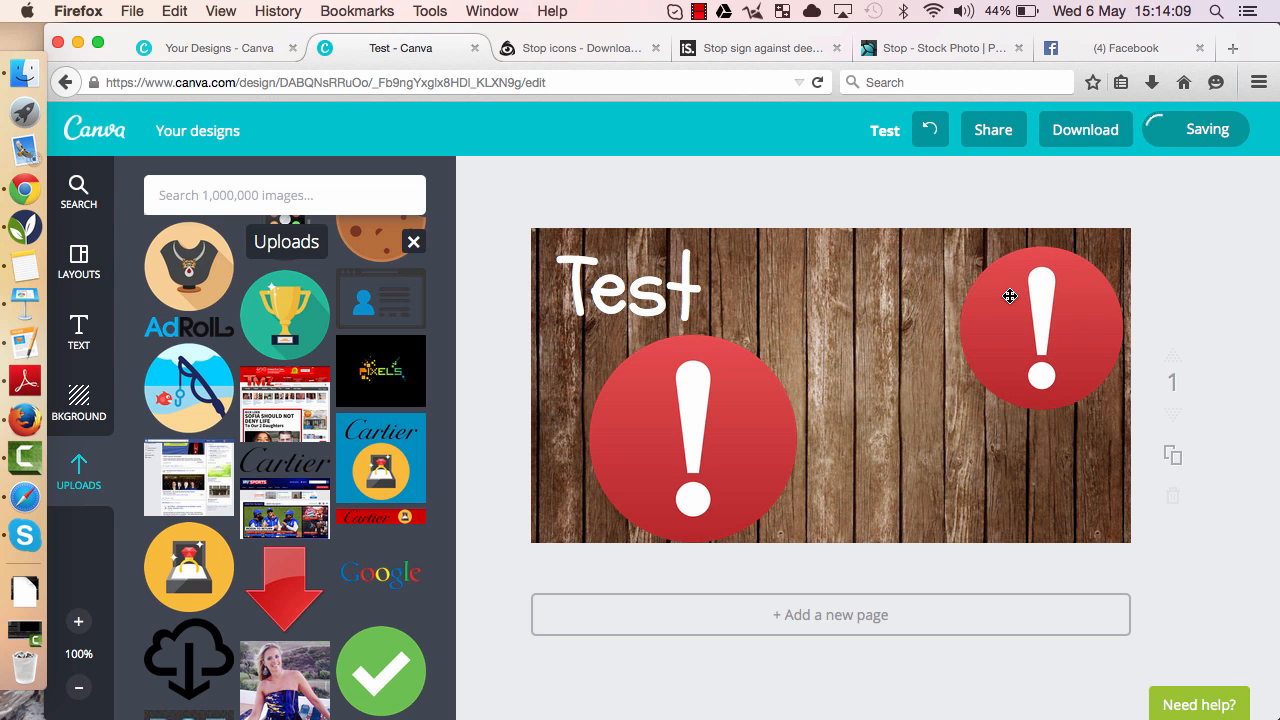
left_click(1085, 132)
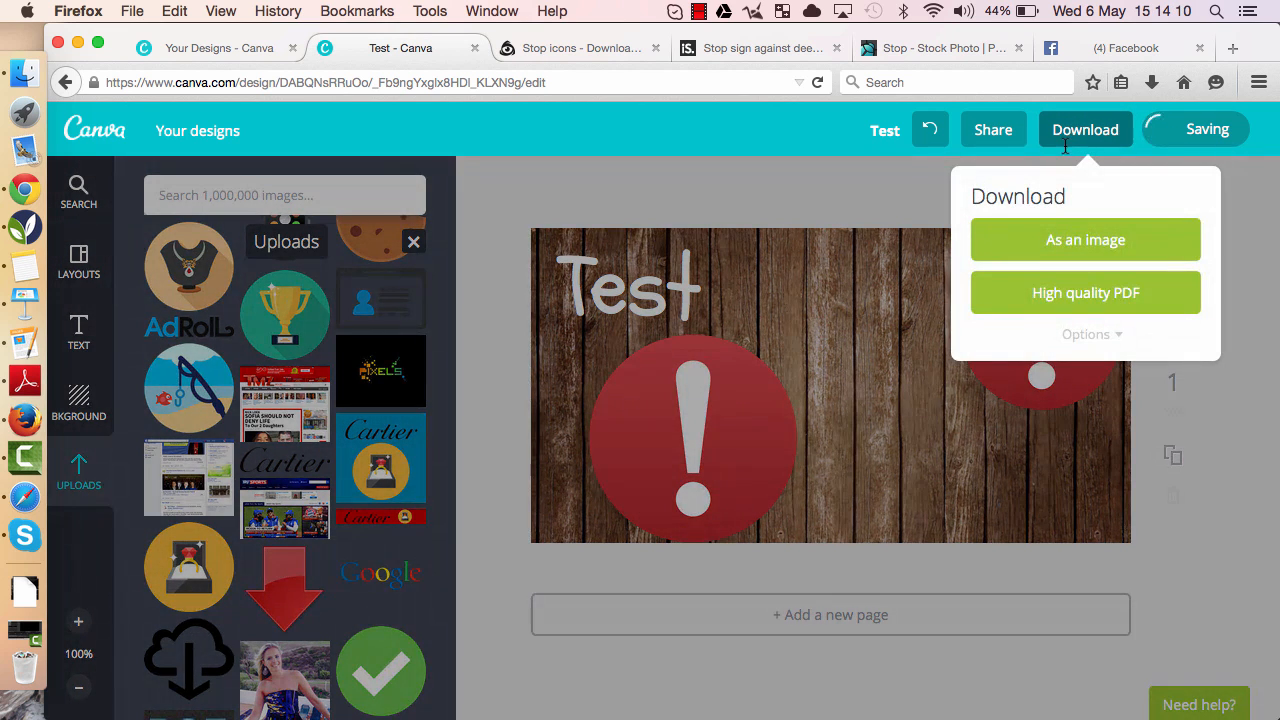
left_click(1032, 239)
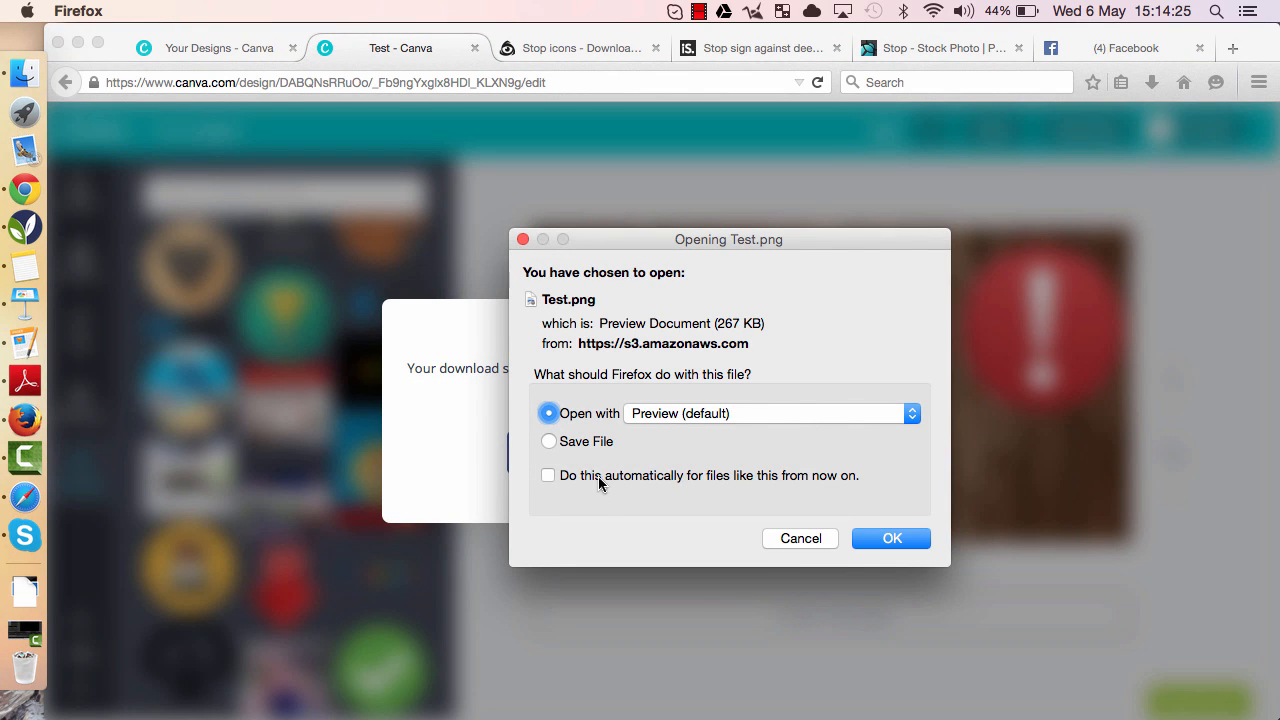
left_click(566, 446)
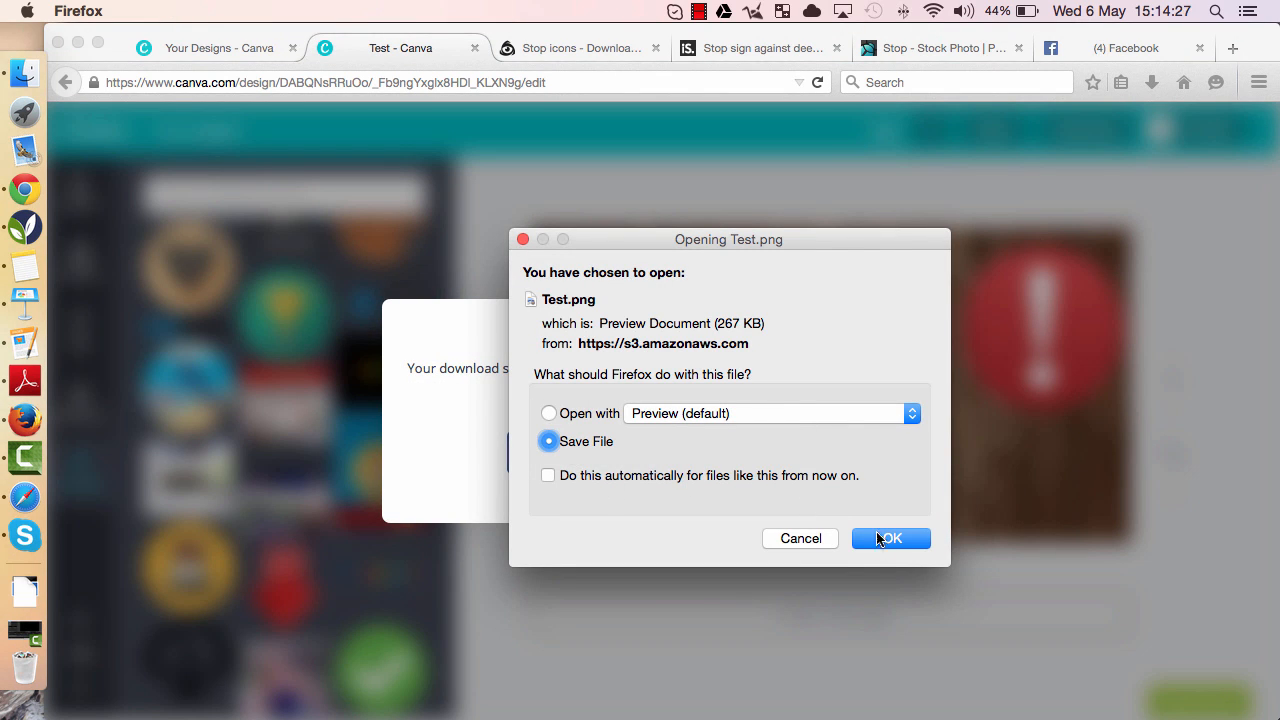
left_click(881, 538)
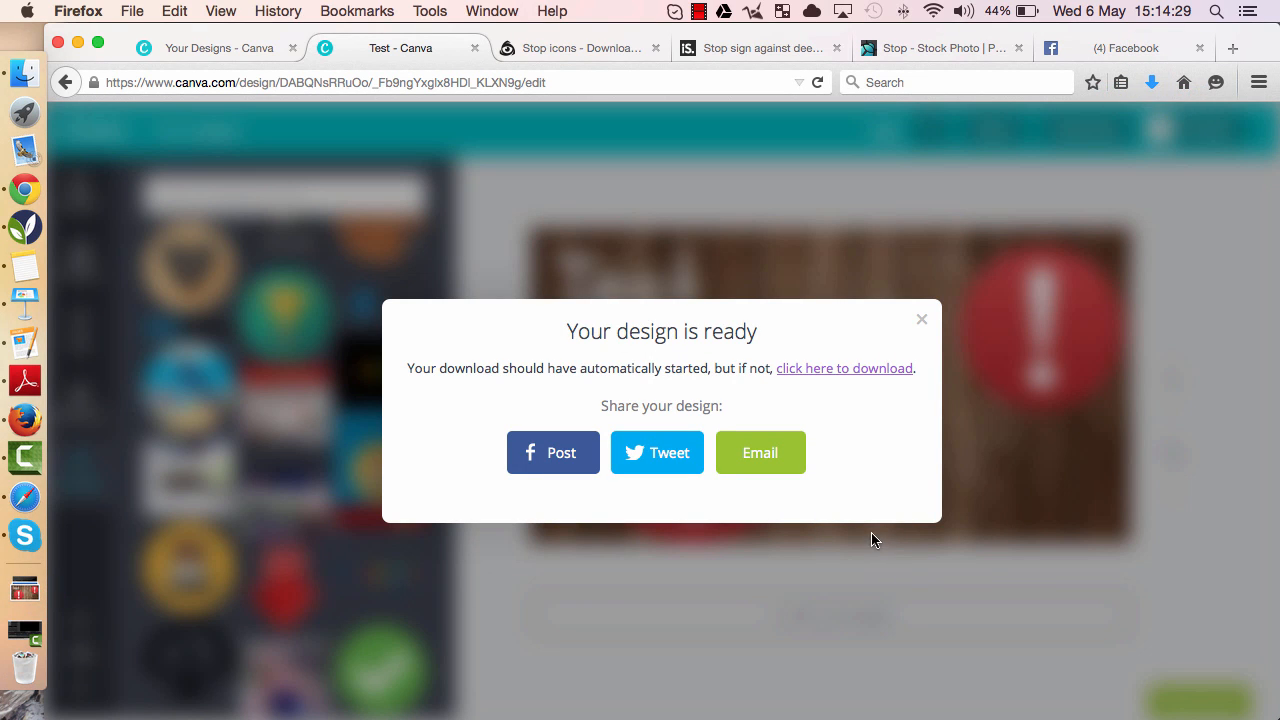
left_click(922, 324)
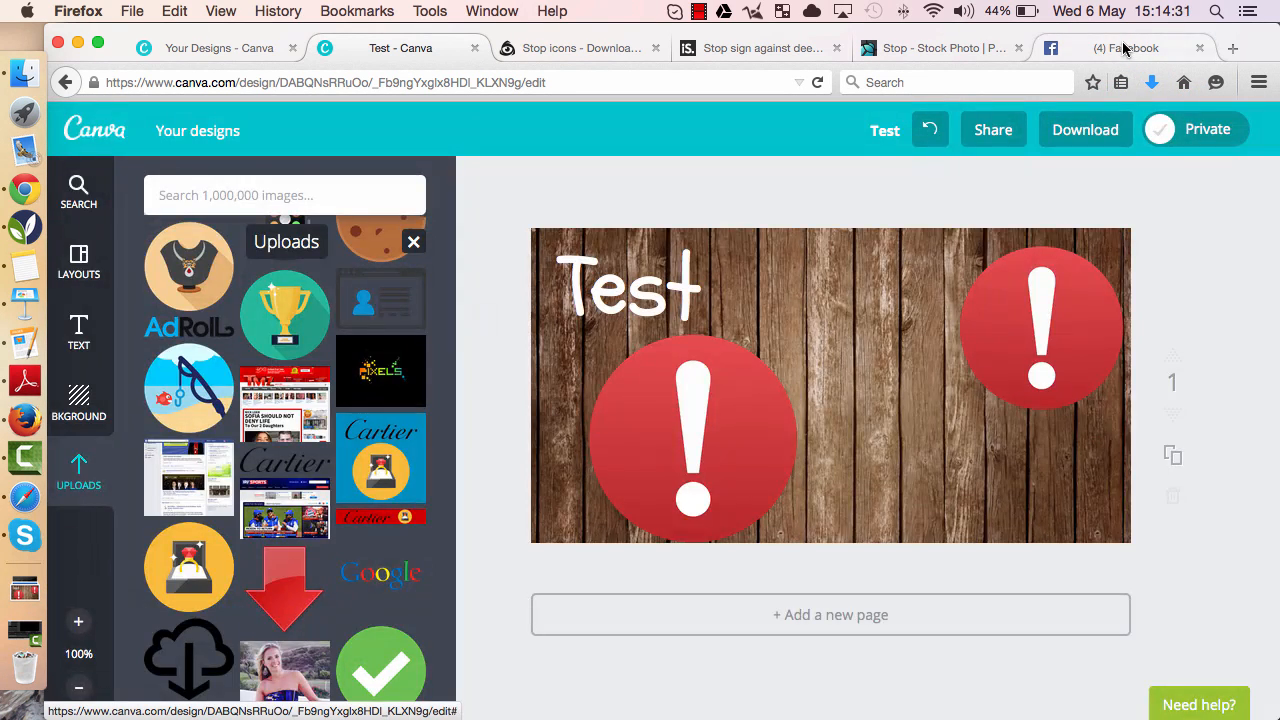
- Upload the downloaded Test.png into the Facebook Grid Tool
left_click(1123, 46)
left_click(331, 307)
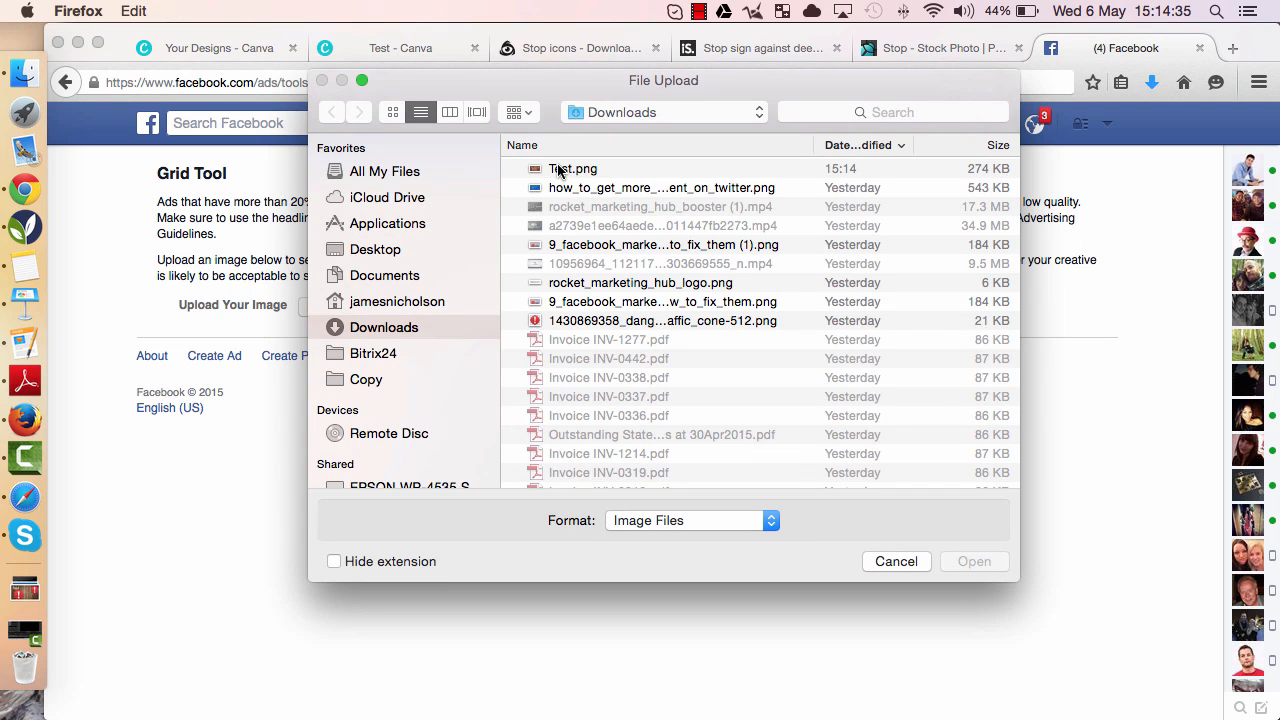
double_click(558, 172)
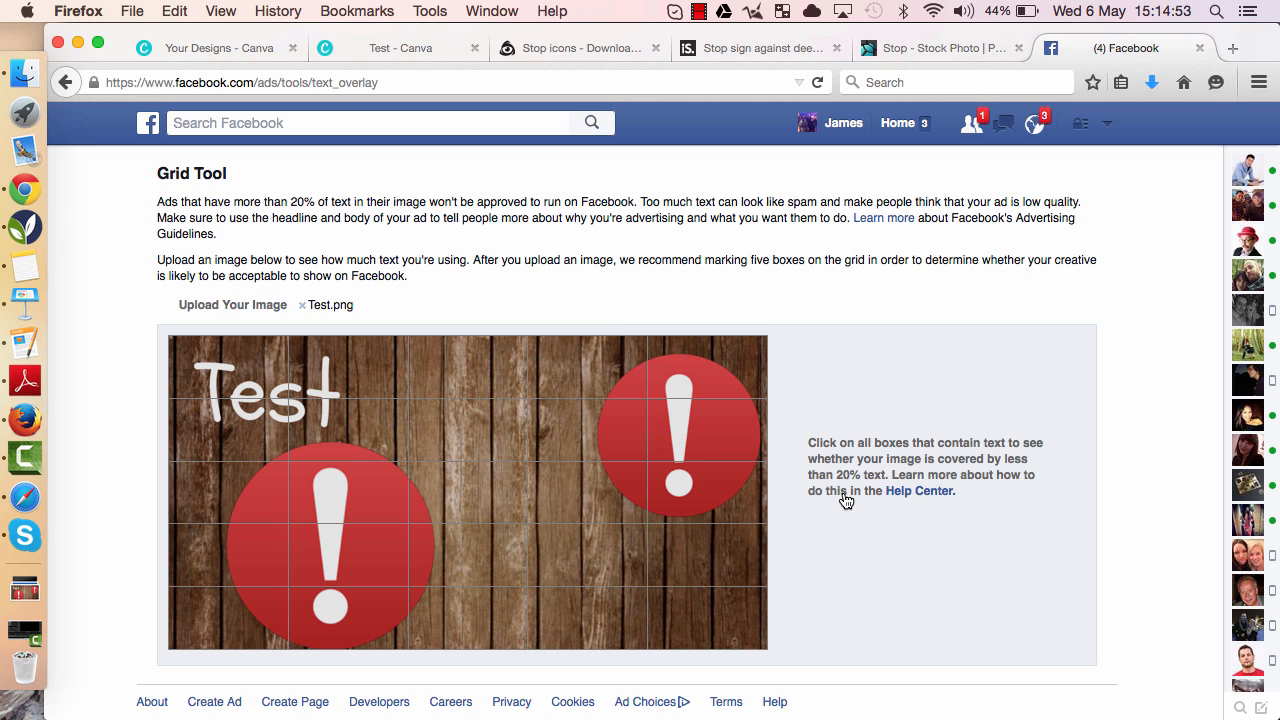
- Mark the four grid boxes covering the Test text and return to the Canva design tab
left_click(275, 375)
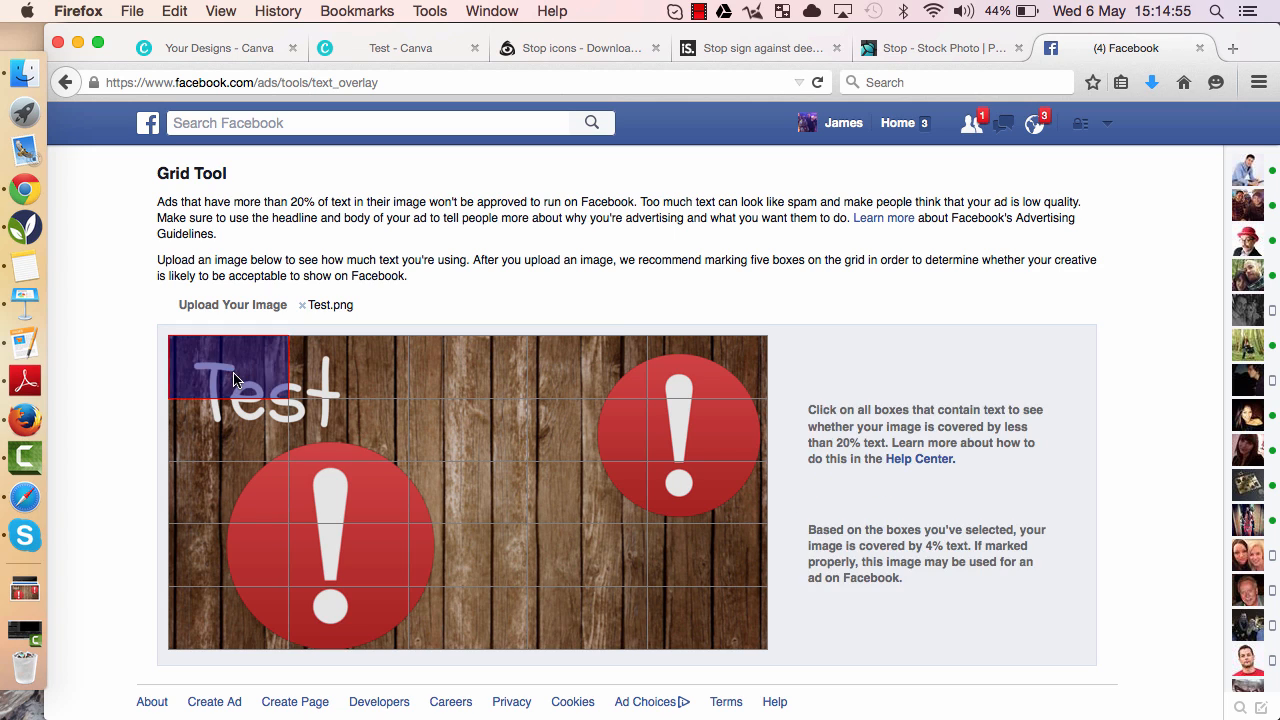
left_click(320, 380)
left_click(314, 431)
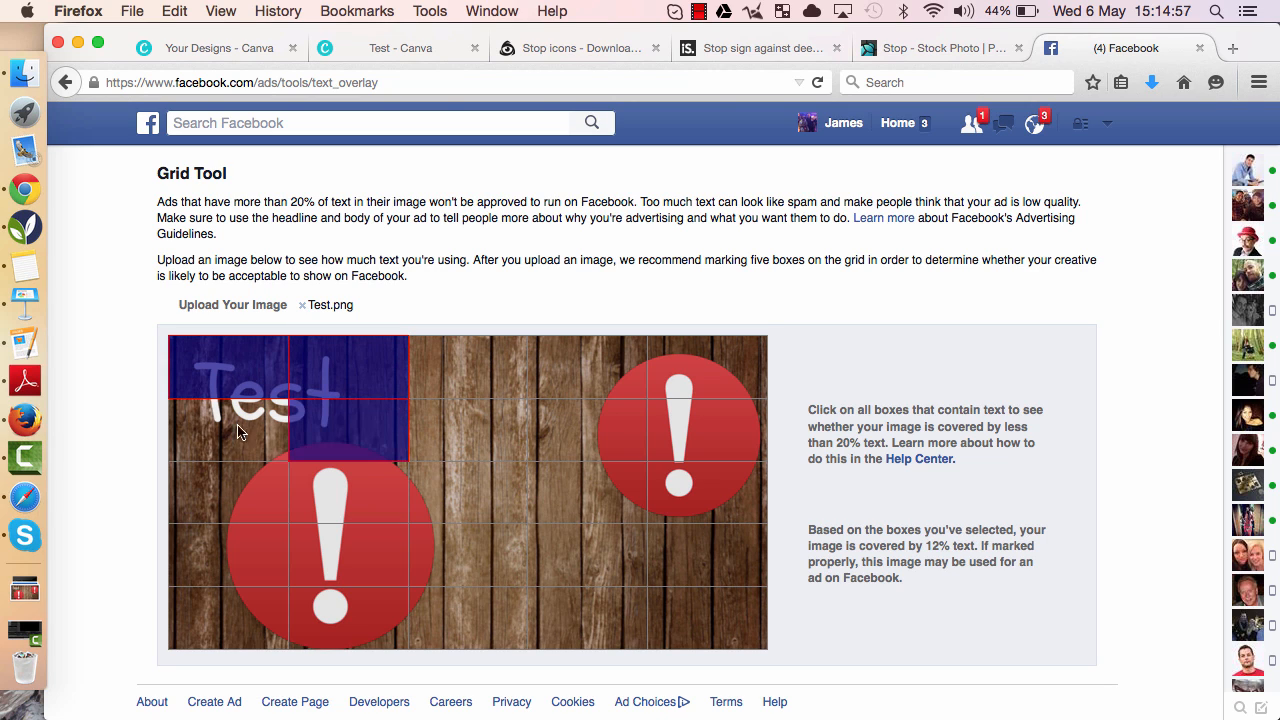
left_click(228, 432)
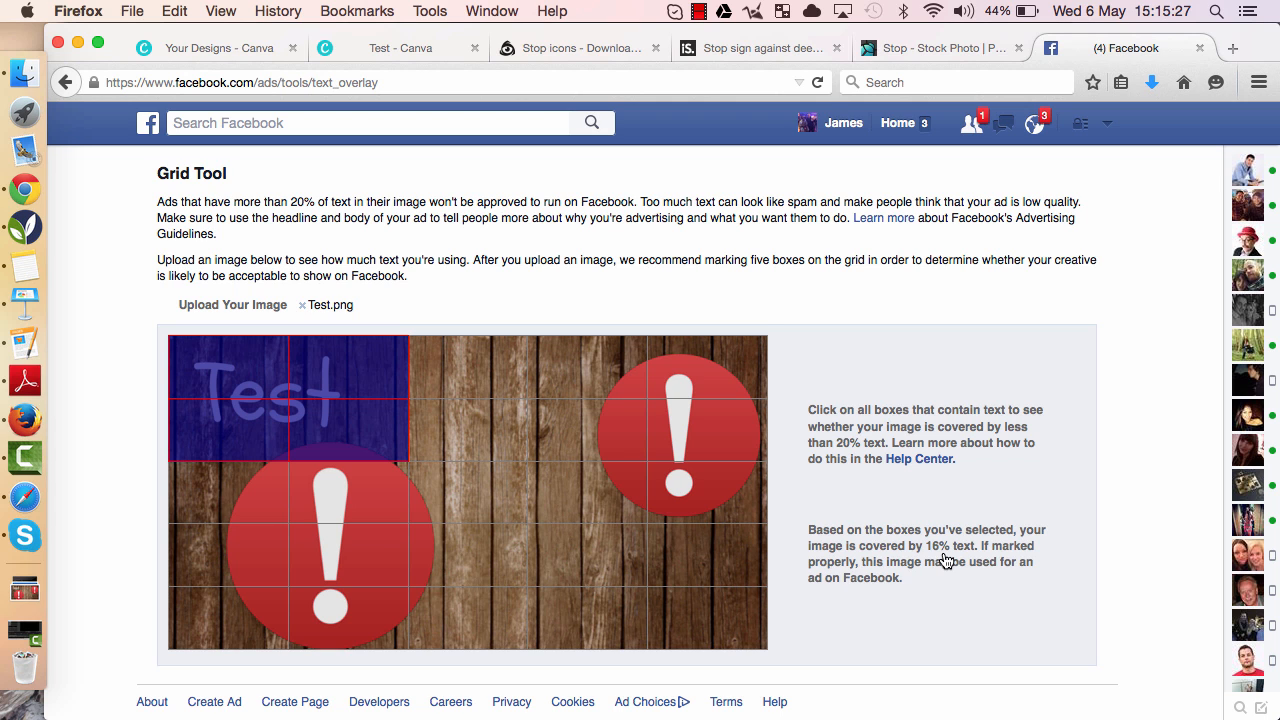
left_click(405, 48)
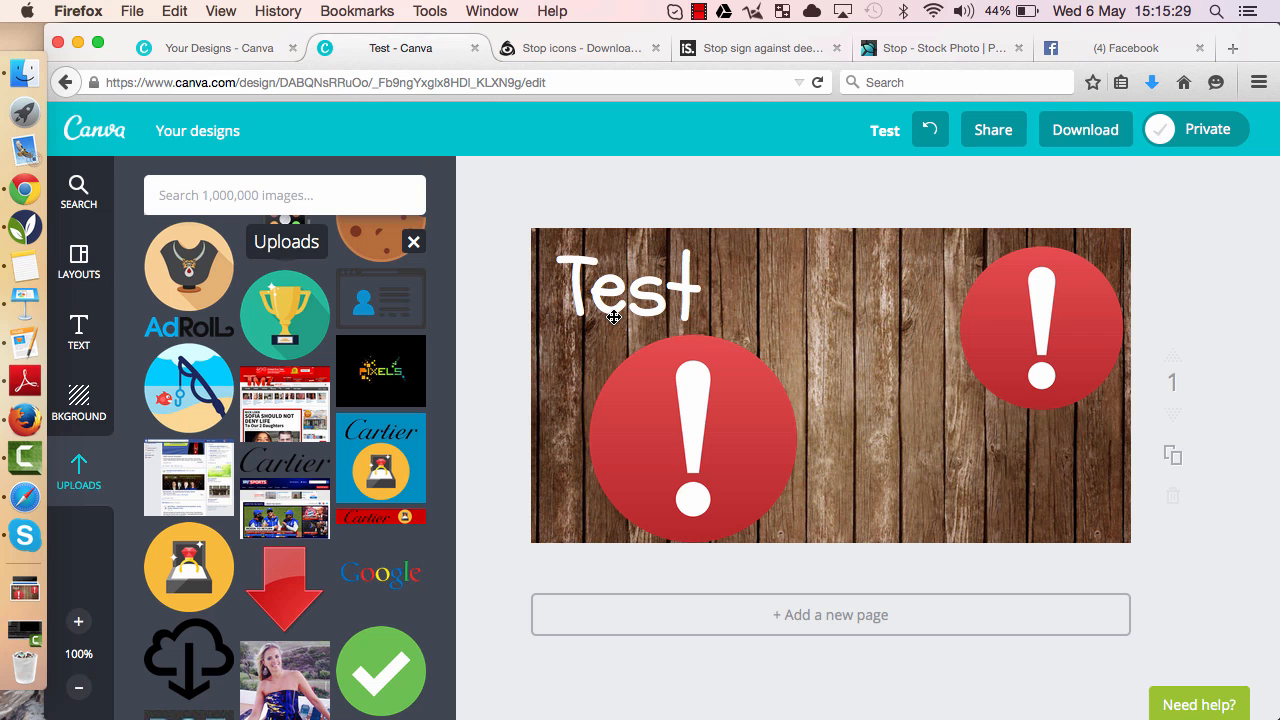
- Move the Test text toward the design's upper-left corner and reduce its font size to 36
left_click_drag(659, 299, 649, 284)
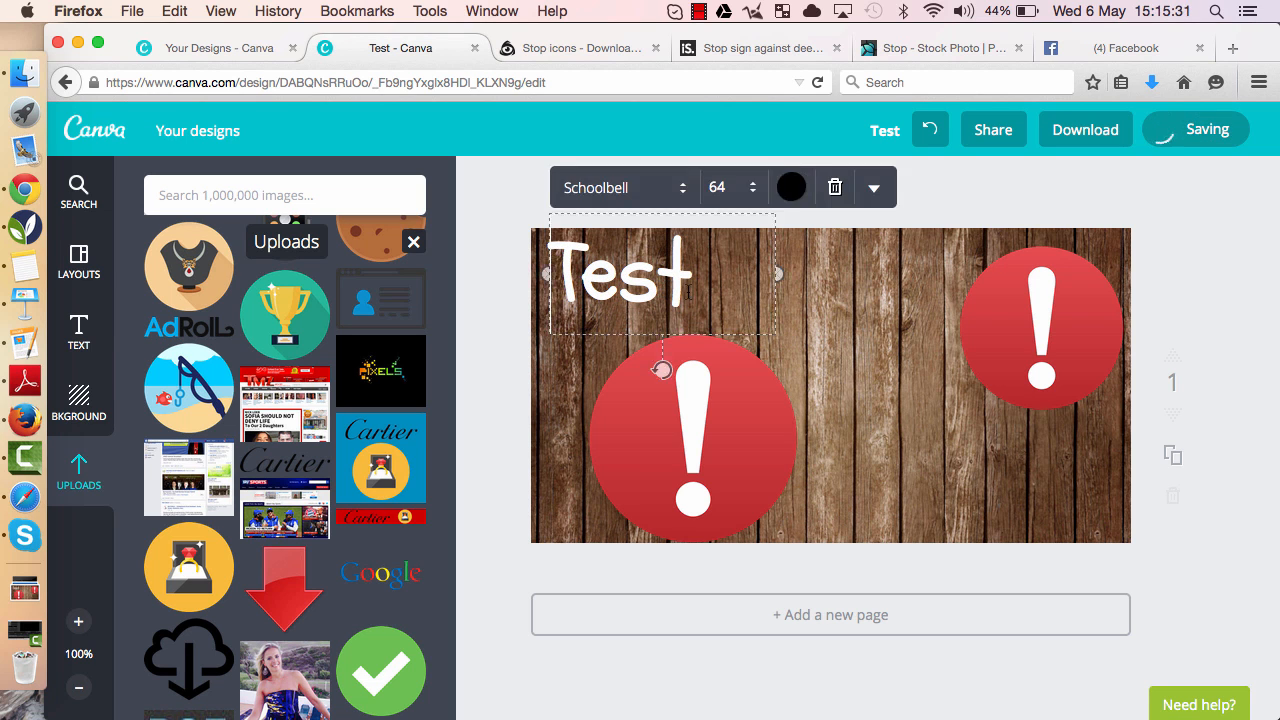
left_click(752, 190)
left_click(740, 304)
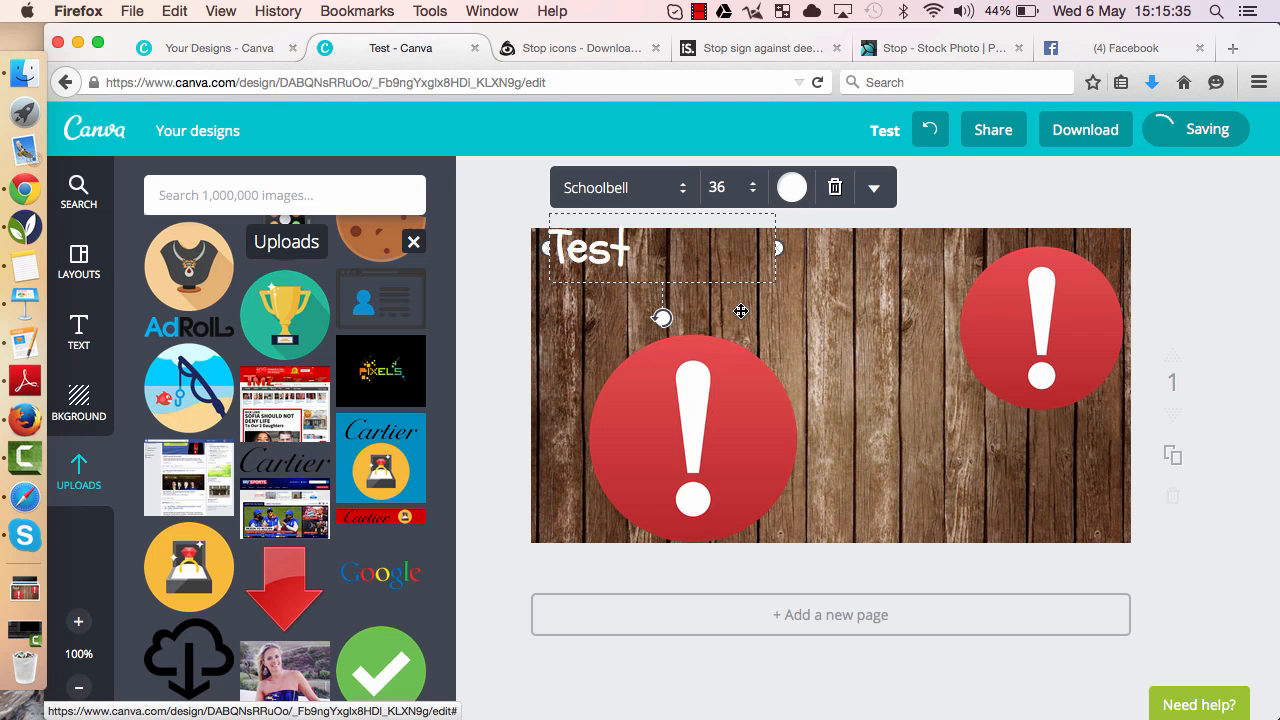
left_click(517, 277)
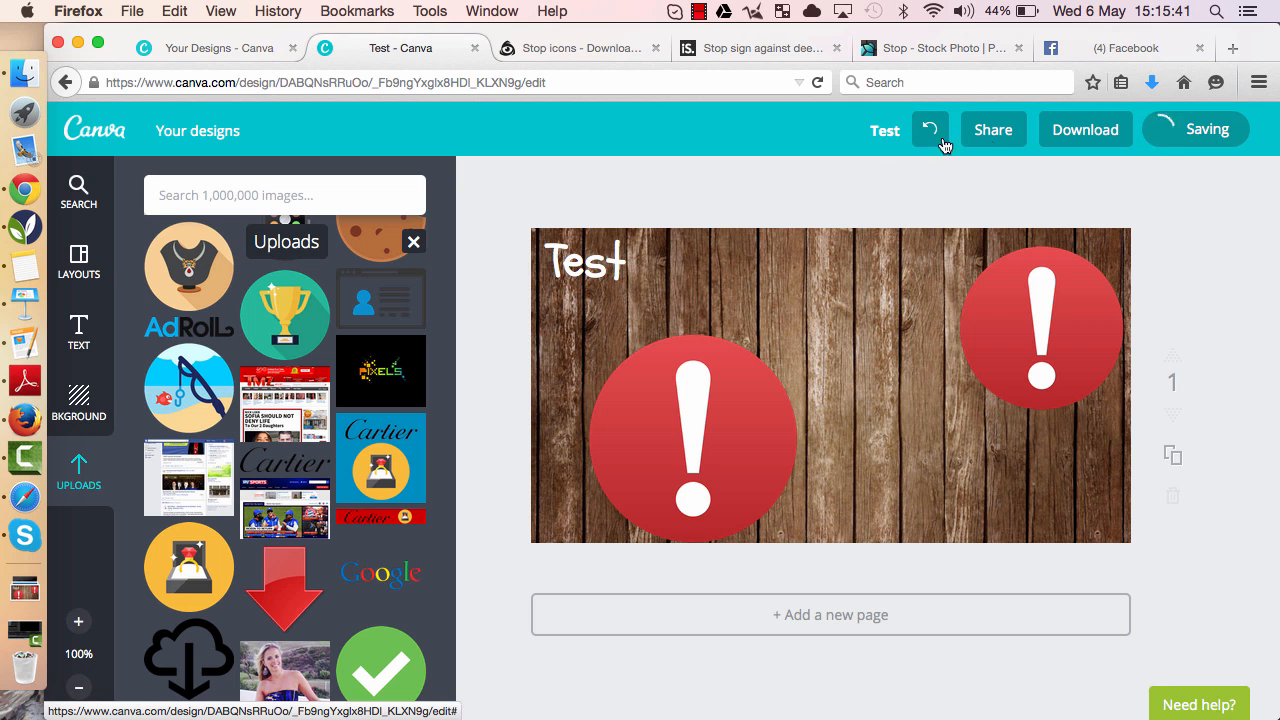
- Review the marked Grid Tool result in the Facebook tab, then return to the Canva design and browse the uploads
left_click(1060, 49)
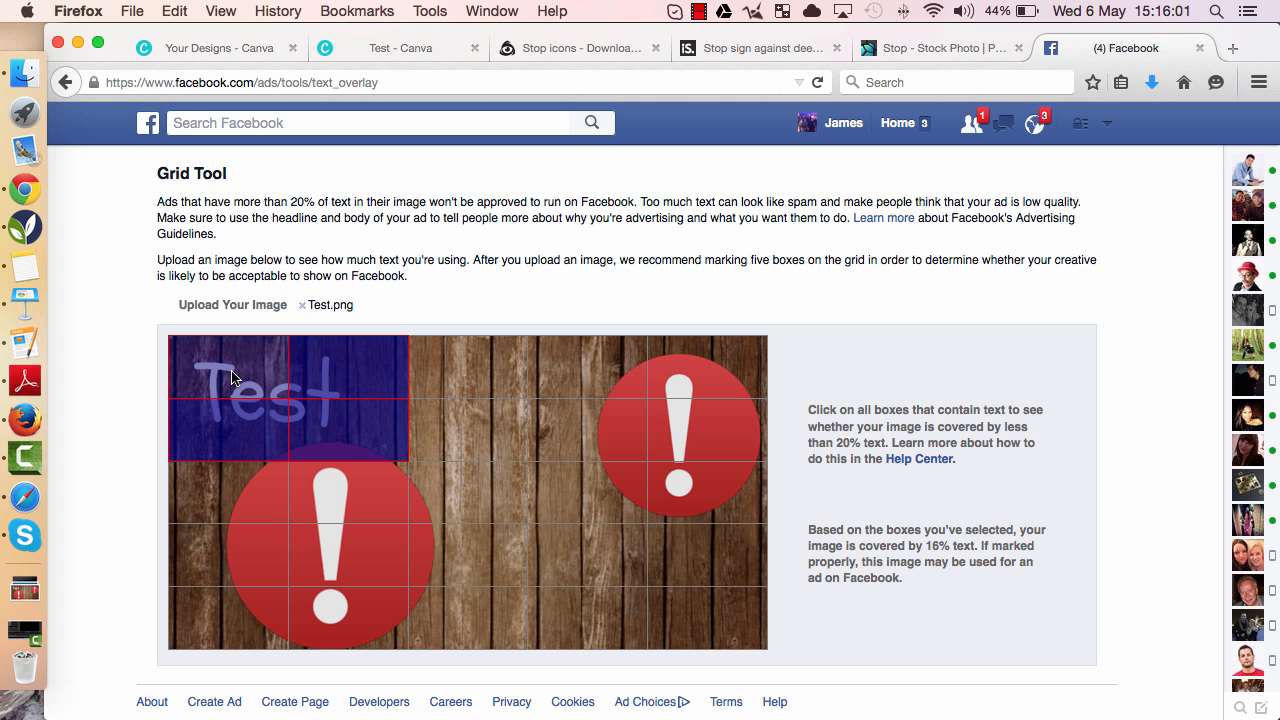
left_click(358, 58)
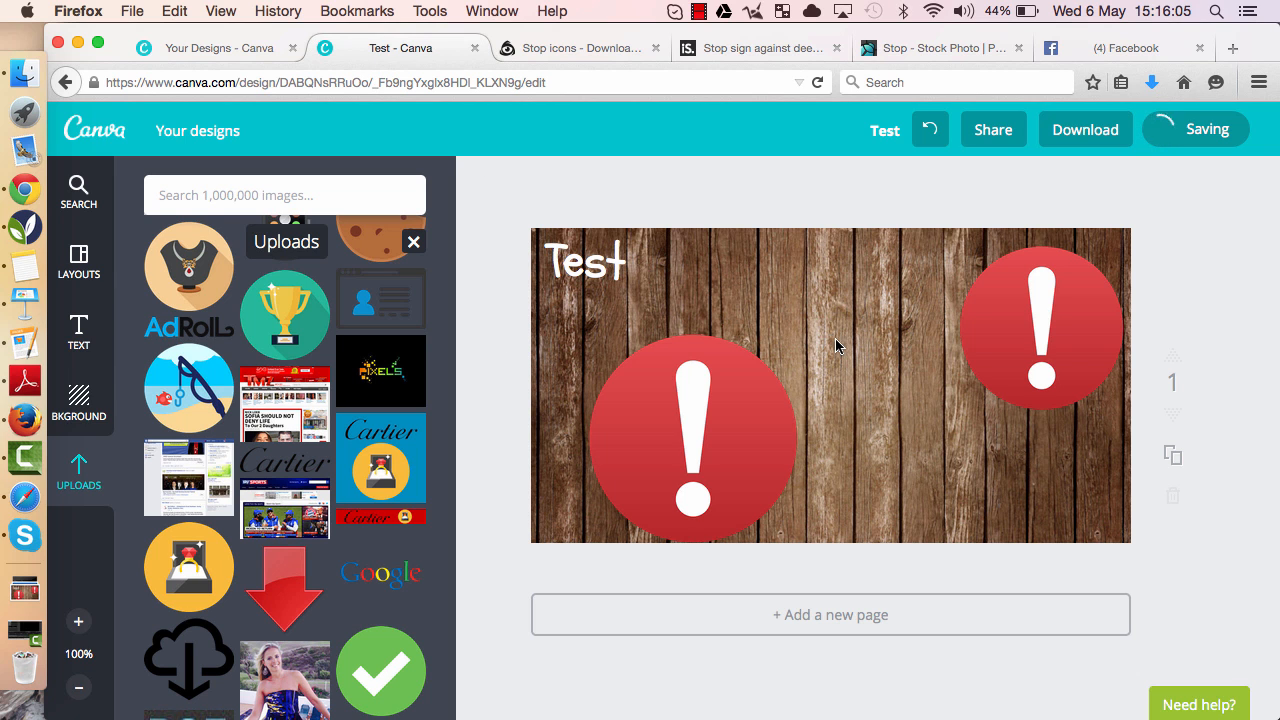
scroll(350, 411, "up", 15)
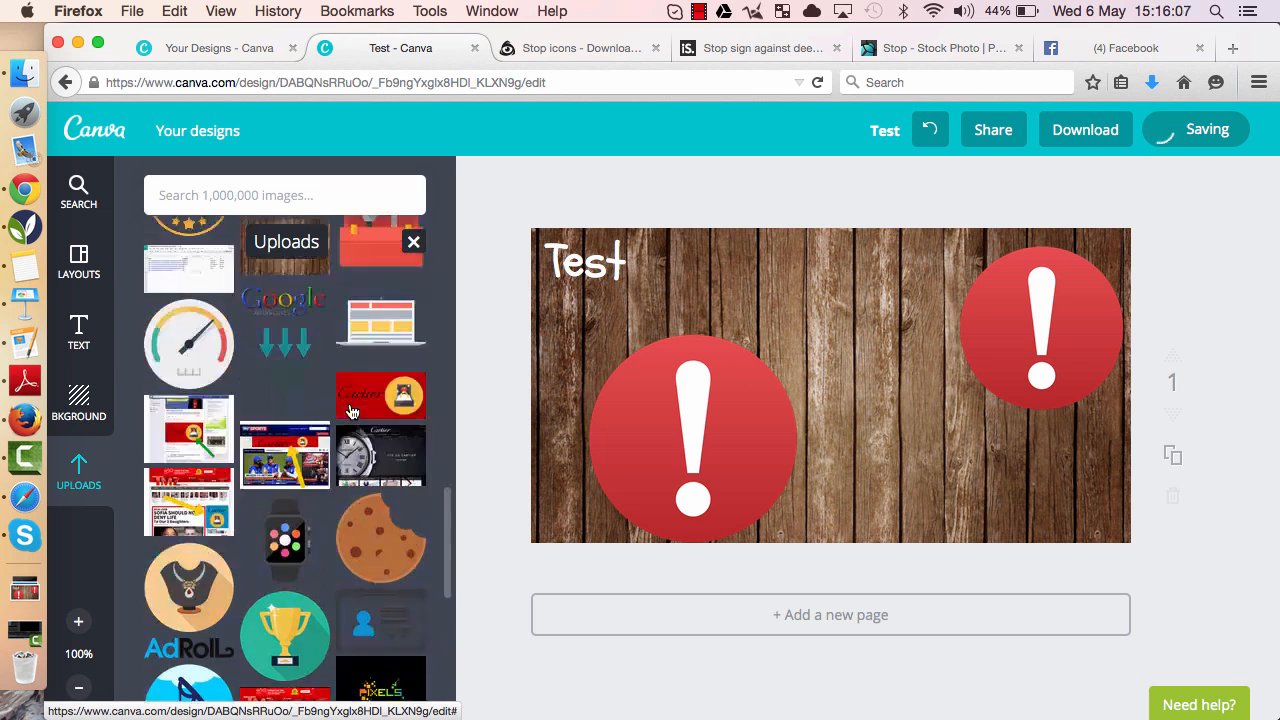